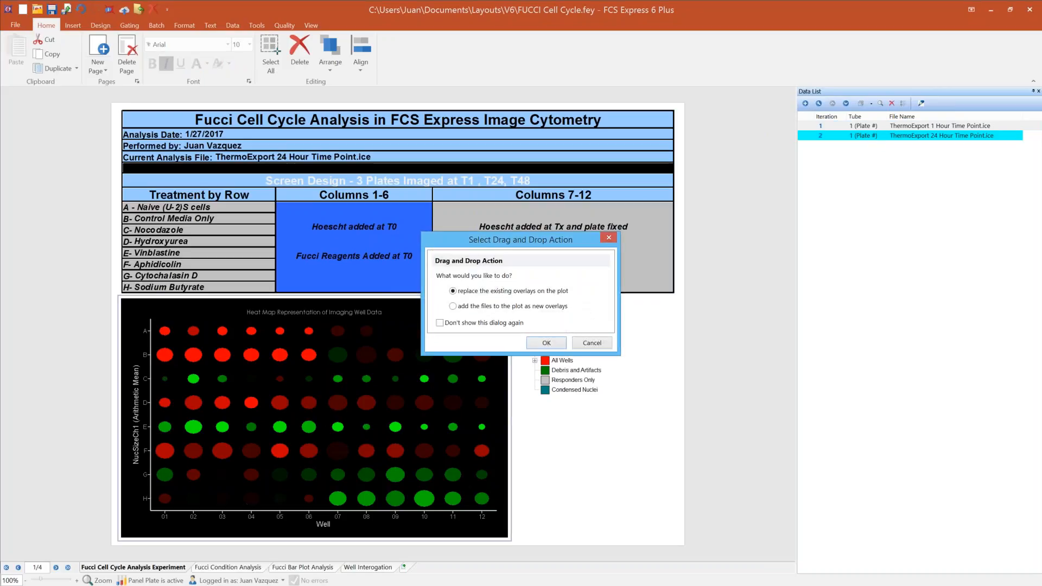
# Step: Add the ThermoExport 1 Hour Time Point data to the heat map as a new overlay and view the plot's available commands
pyautogui.click(452, 306)
pyautogui.click(544, 345)
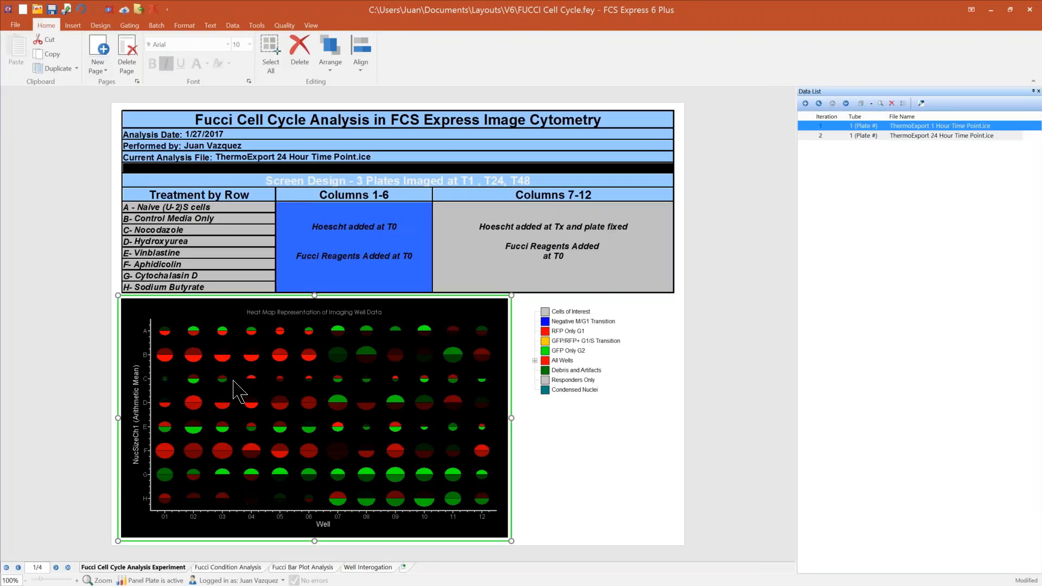
pyautogui.rightClick(383, 405)
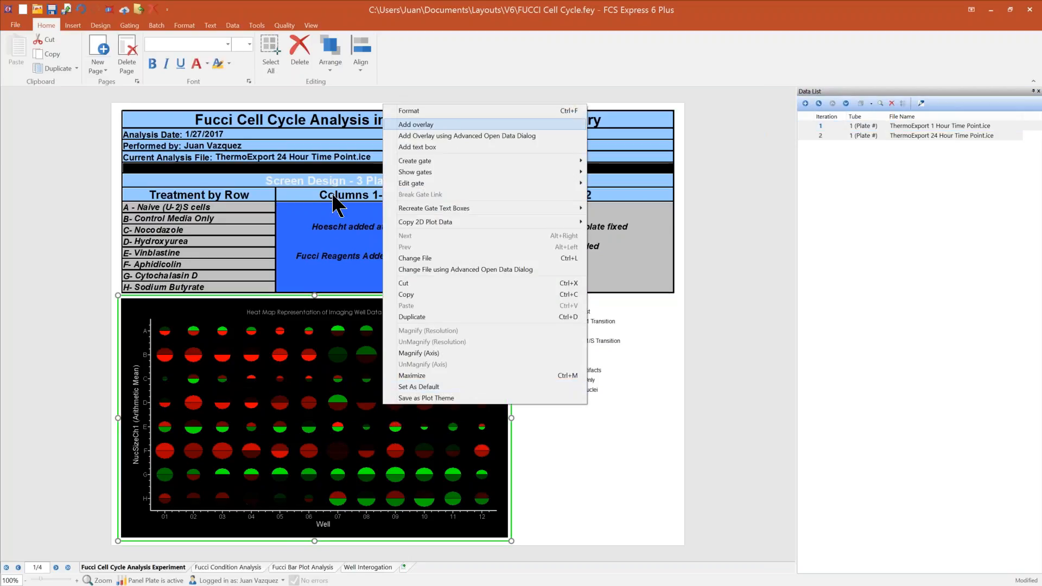
# Step: Examine the Load data step of the standard operating procedures and the Signed permission rule in the CD34 SOP layout
pyautogui.click(39, 377)
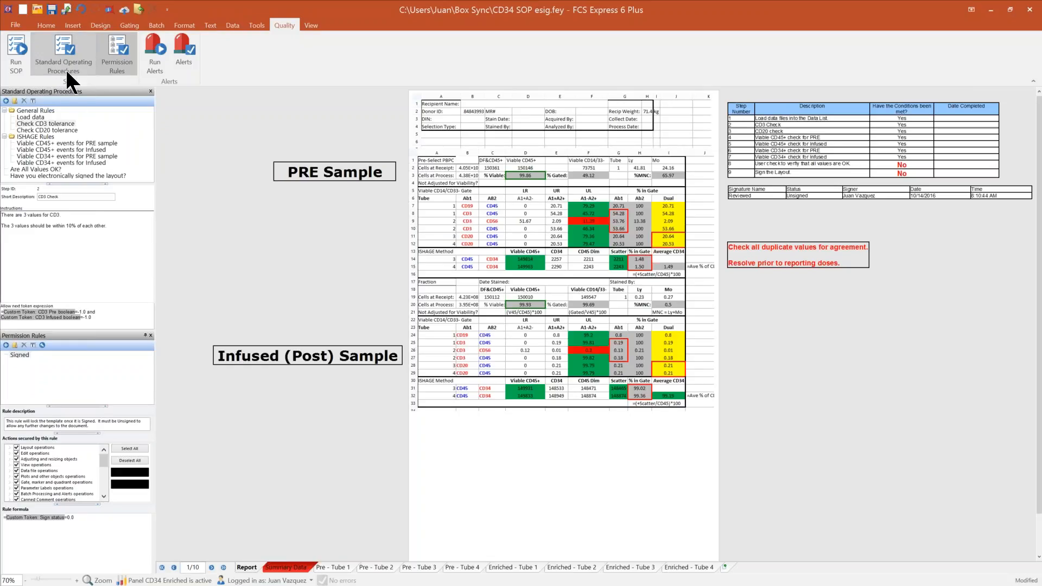
pyautogui.click(27, 115)
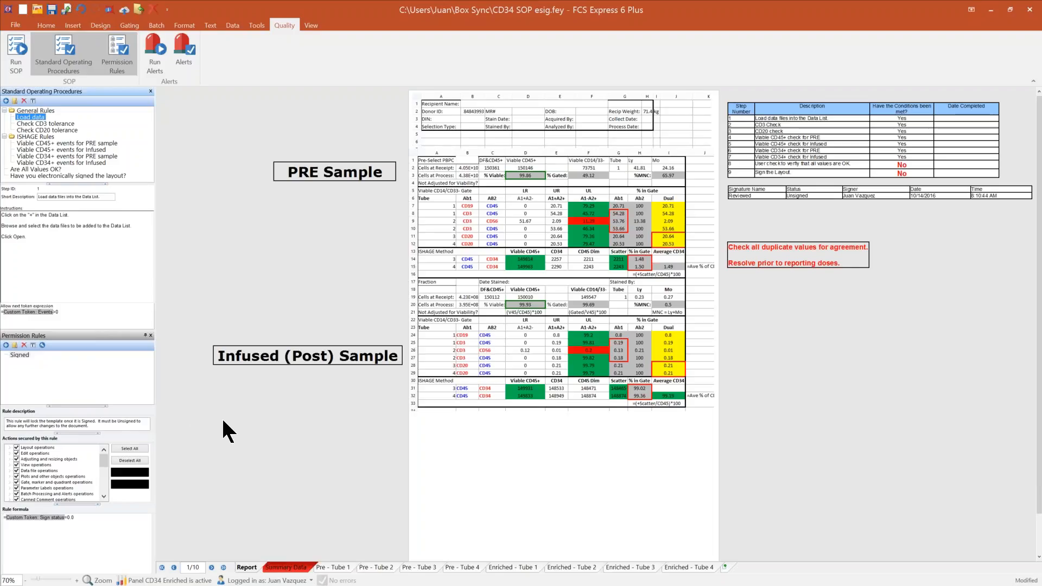
pyautogui.click(36, 377)
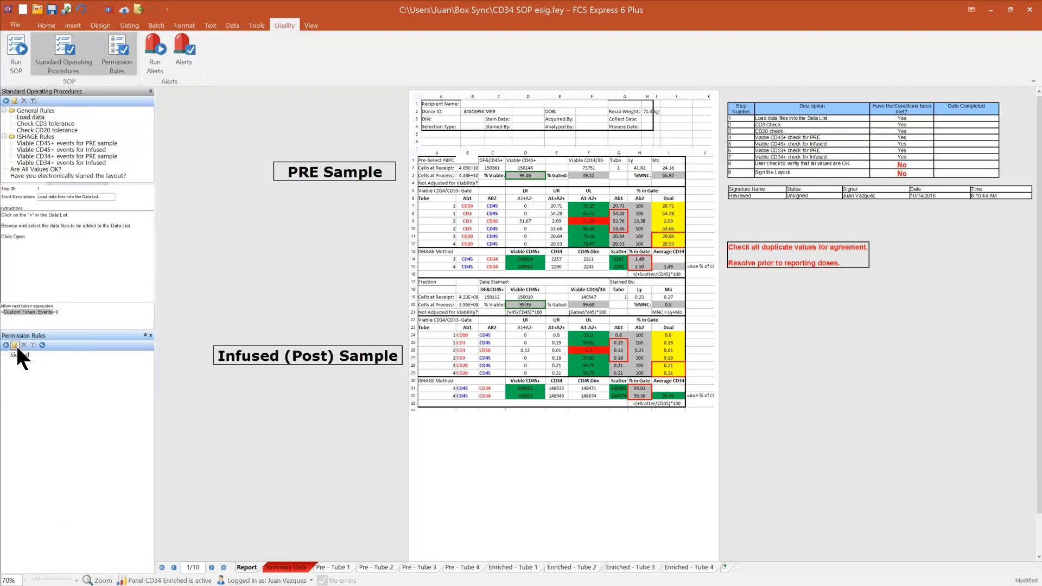
pyautogui.click(21, 355)
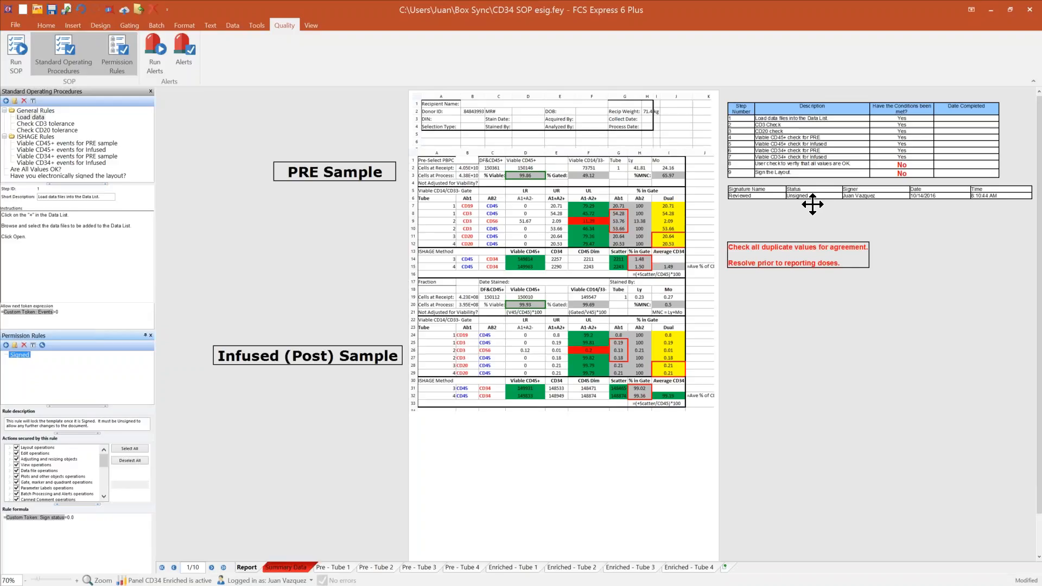
# Step: Close the CD34 SOP esig, FUCCI Cell Cycle, tSNE example and APCCy7 Titration Template layouts without saving changes
pyautogui.click(1030, 9)
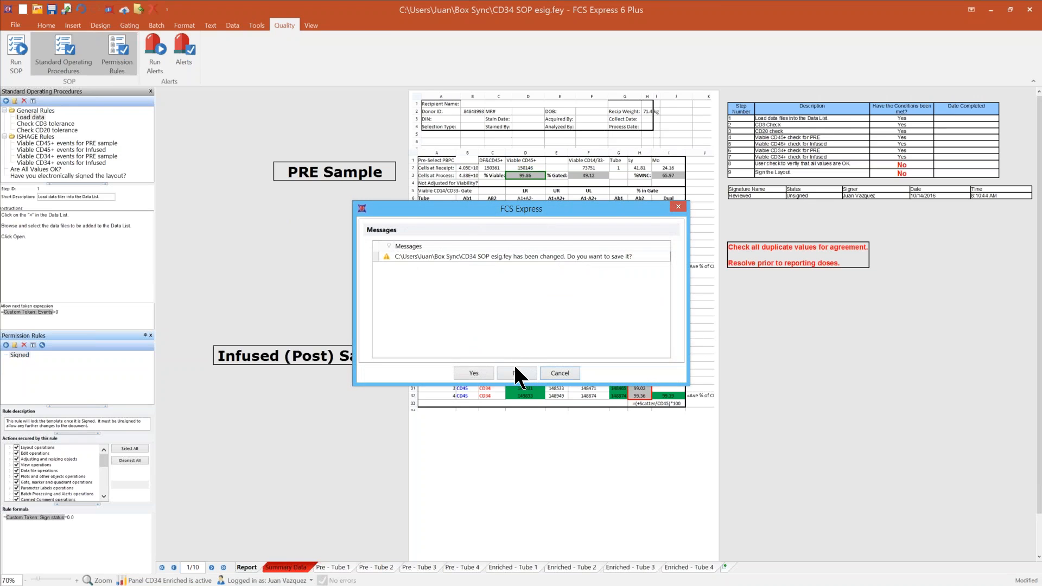
pyautogui.click(516, 372)
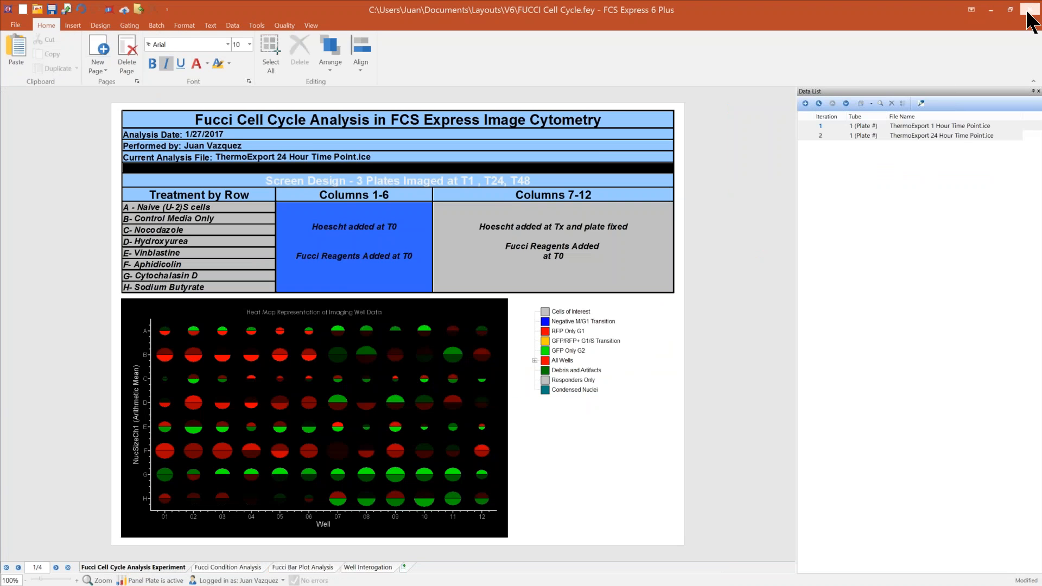
pyautogui.click(1028, 10)
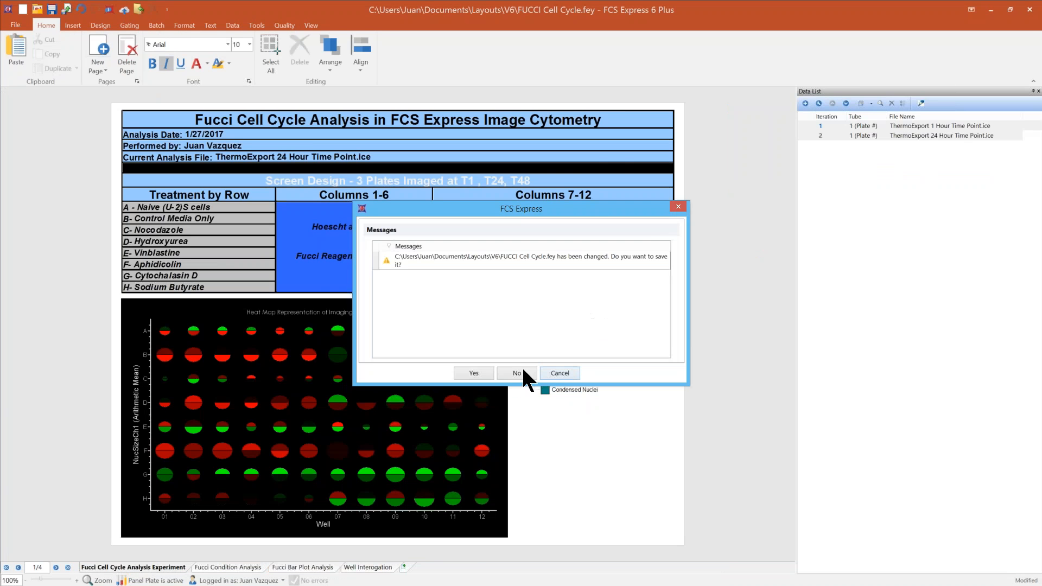
pyautogui.click(522, 371)
pyautogui.click(1034, 8)
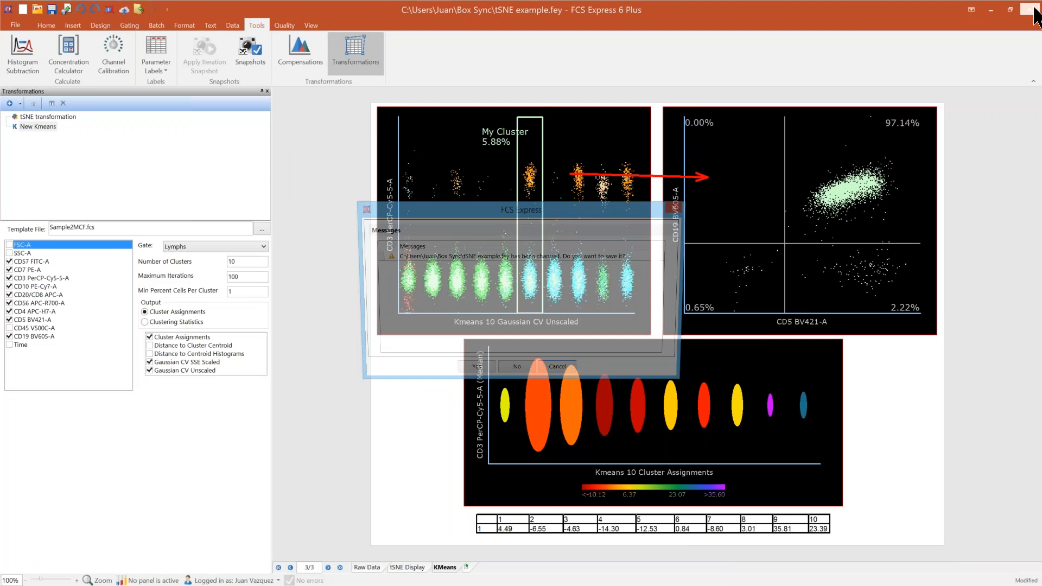
pyautogui.click(520, 372)
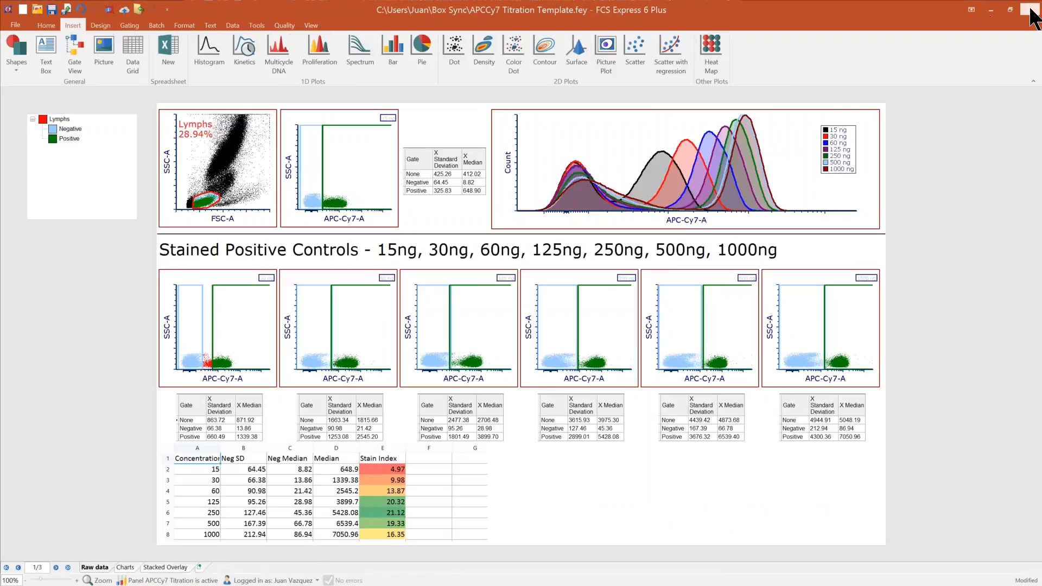
pyautogui.click(1030, 10)
pyautogui.click(517, 373)
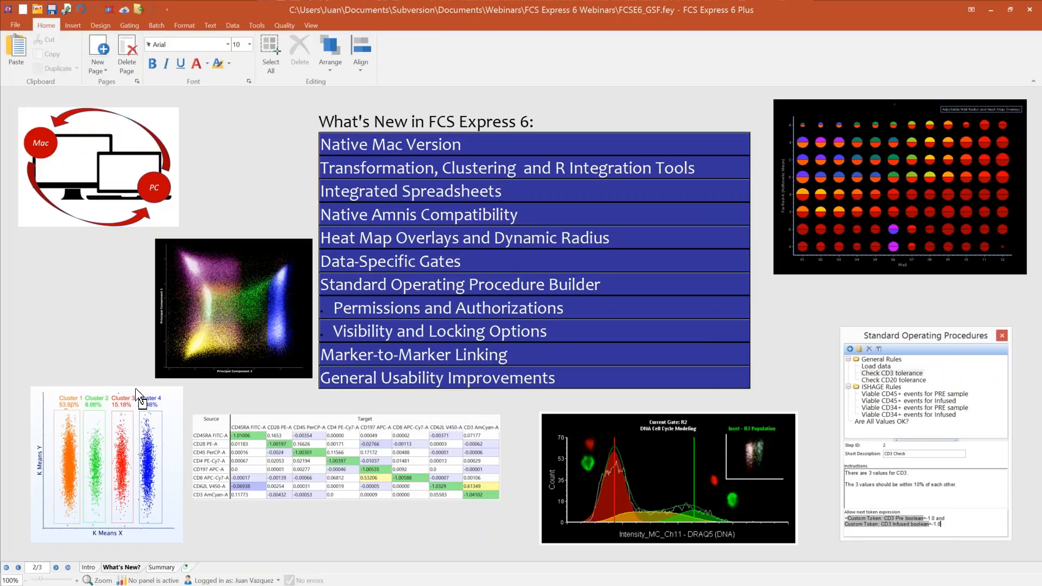
# Step: Add a blank page after the Summary page and look over the insert, design, gating, batch and formatting commands
pyautogui.click(186, 567)
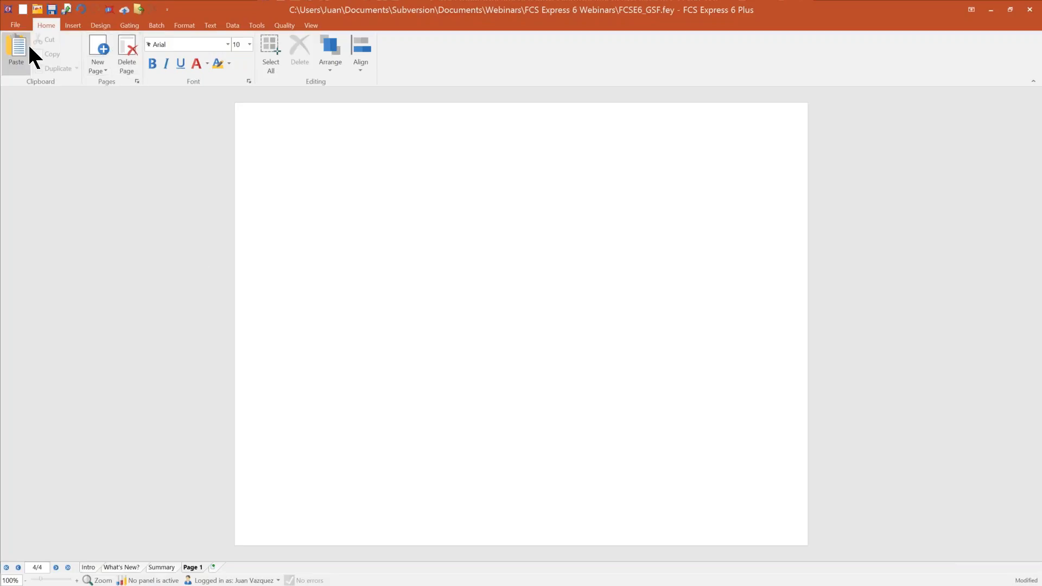
pyautogui.click(72, 25)
pyautogui.click(103, 25)
pyautogui.click(140, 24)
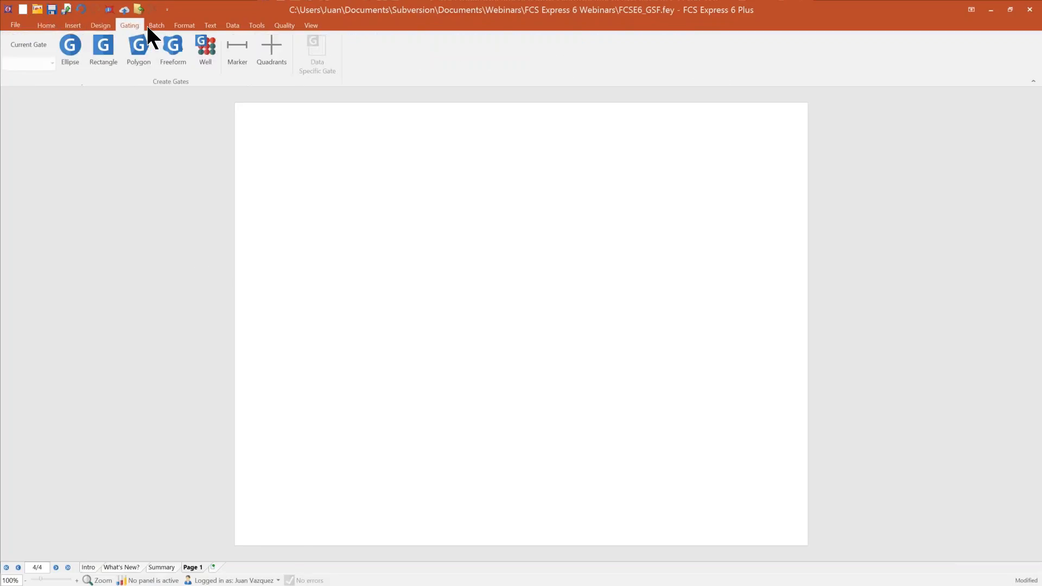
pyautogui.click(157, 24)
pyautogui.click(183, 26)
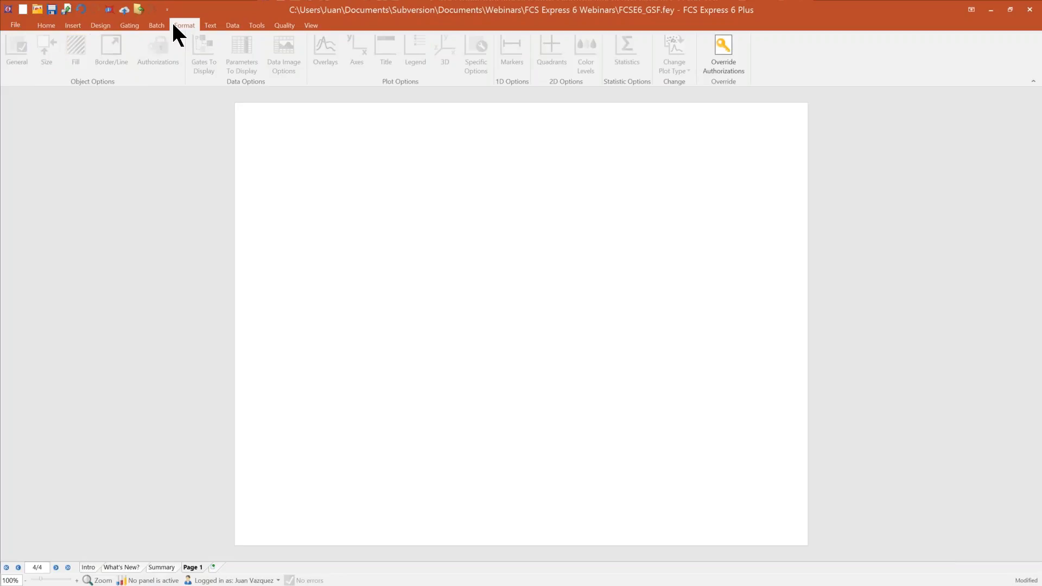
# Step: Review the alignment options for layout objects and the types of objects and plots that can be inserted
pyautogui.click(52, 25)
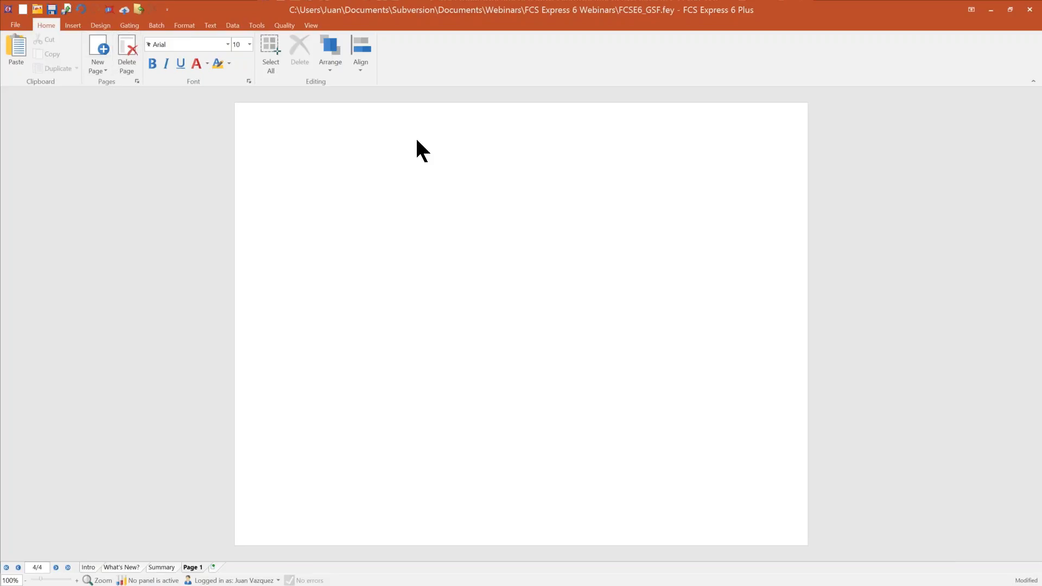
pyautogui.click(361, 69)
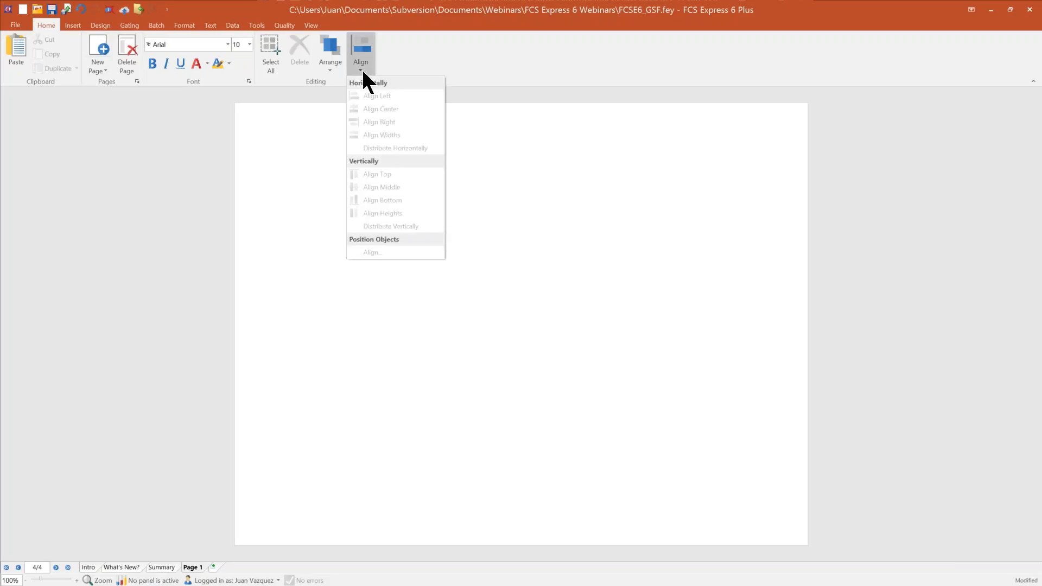
pyautogui.click(362, 67)
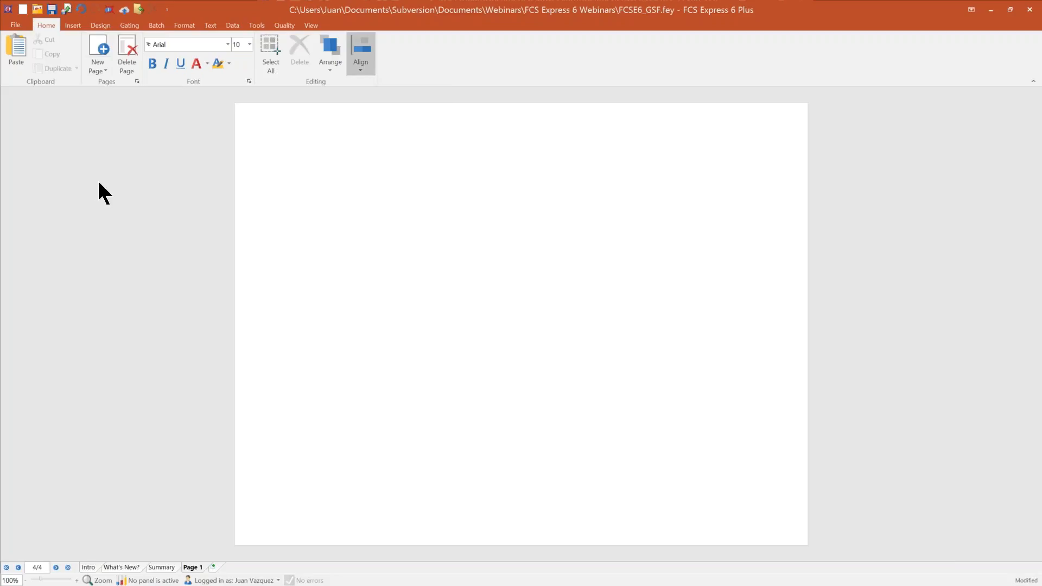
pyautogui.click(75, 26)
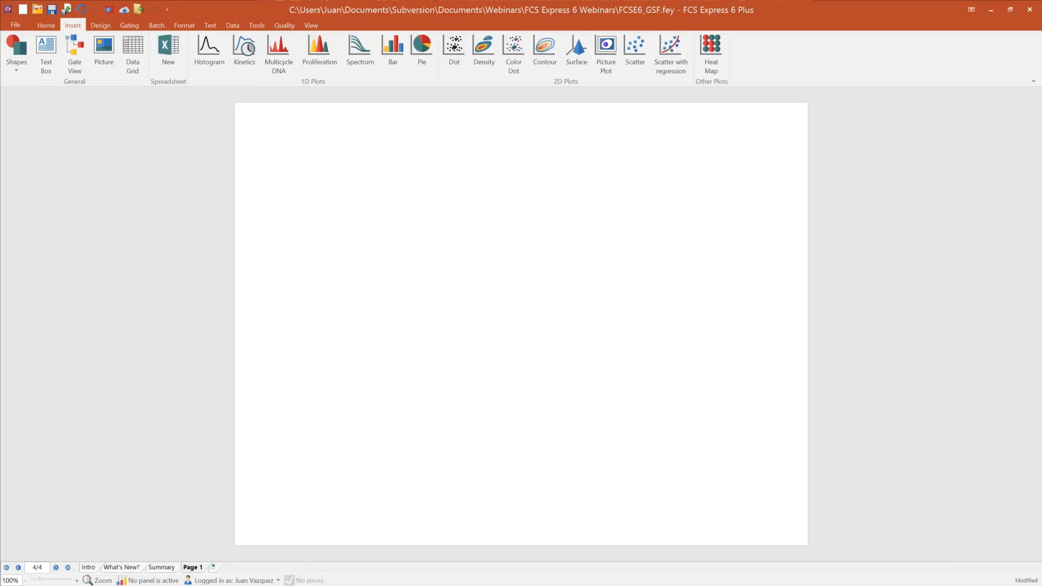
# Step: View the Intro, What's New?, Summary and Page 1 pages of the layout in turn
pyautogui.click(90, 568)
pyautogui.click(123, 568)
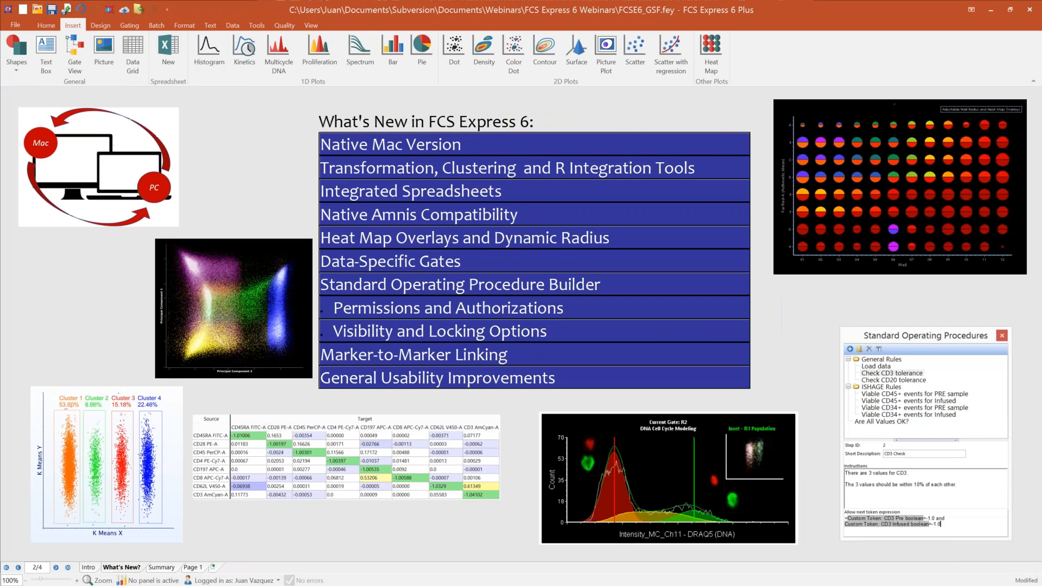
pyautogui.click(161, 568)
pyautogui.click(193, 568)
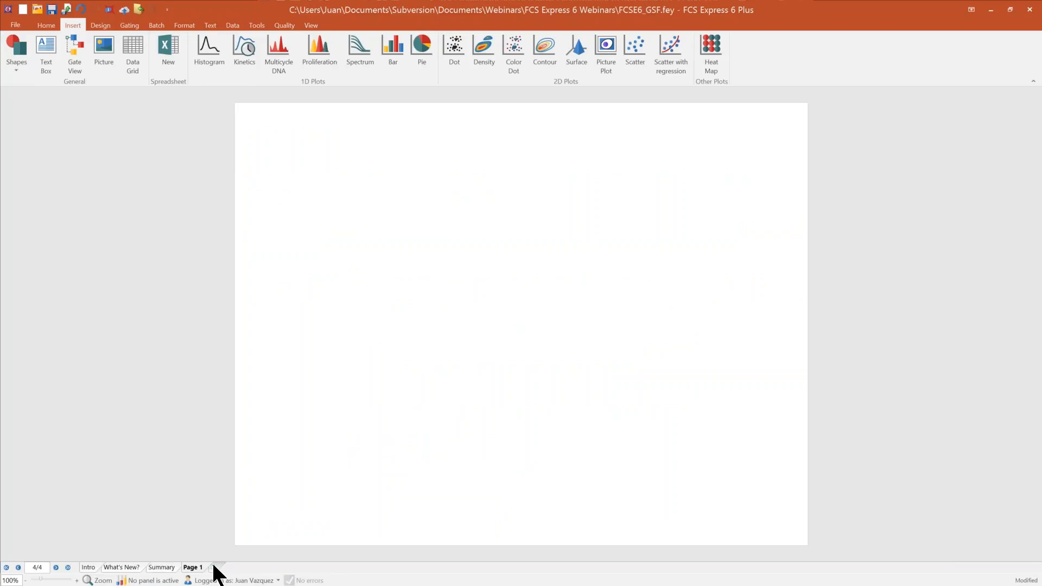
# Step: Add another blank page after Page 1 and delete it again
pyautogui.click(214, 567)
pyautogui.rightClick(220, 569)
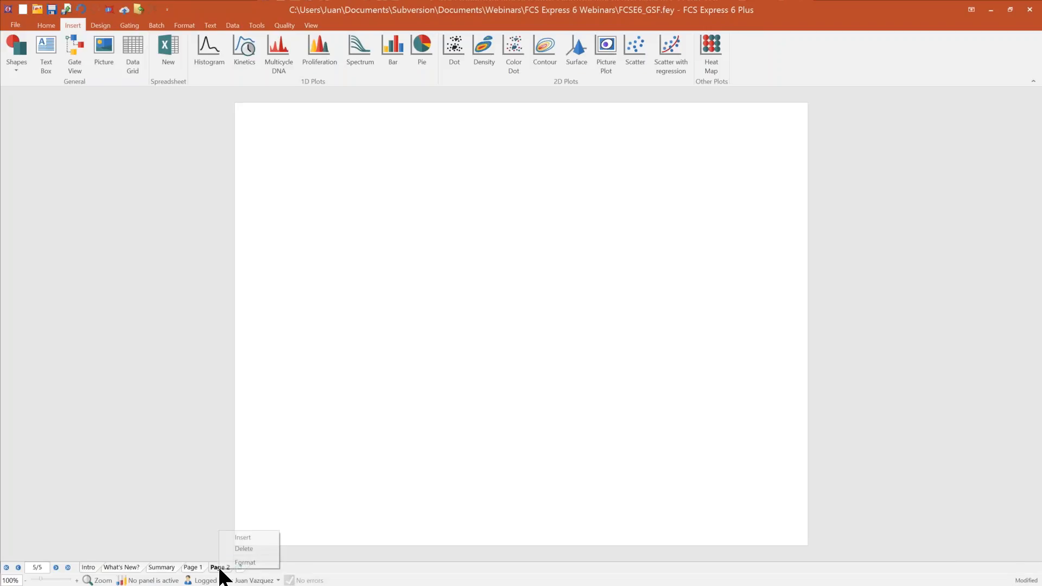
pyautogui.click(242, 549)
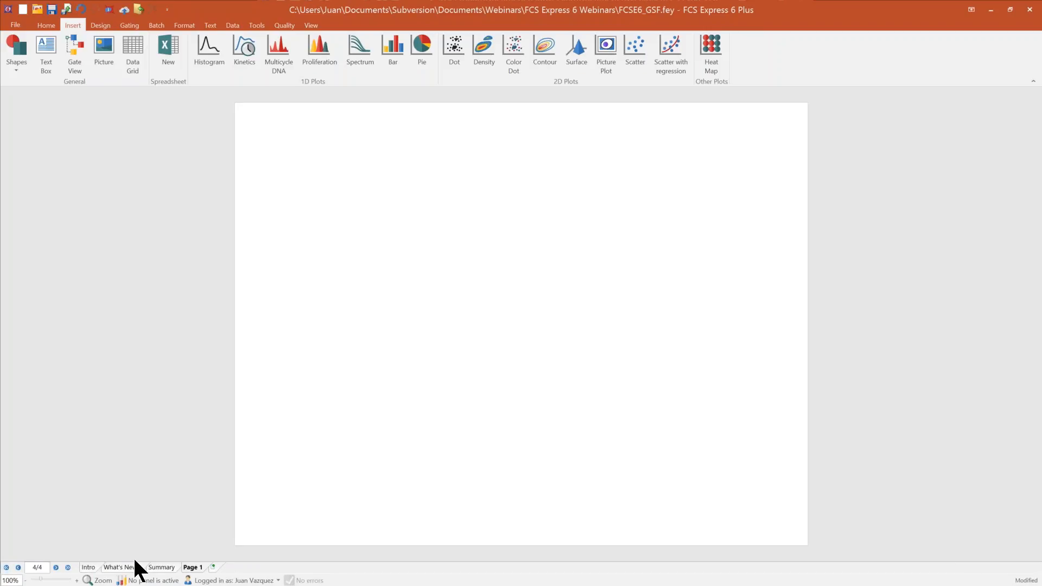
# Step: Jump to the first page of the layout and back to the last page
pyautogui.click(6, 567)
pyautogui.click(67, 568)
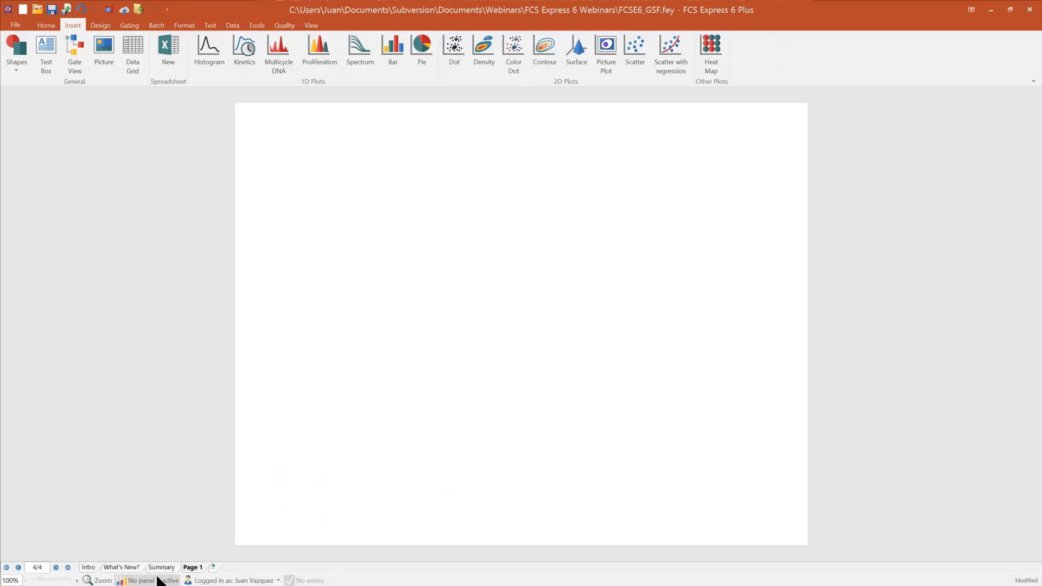
# Step: Look over the current user's General options and the logout choice without changing anything
pyautogui.click(241, 582)
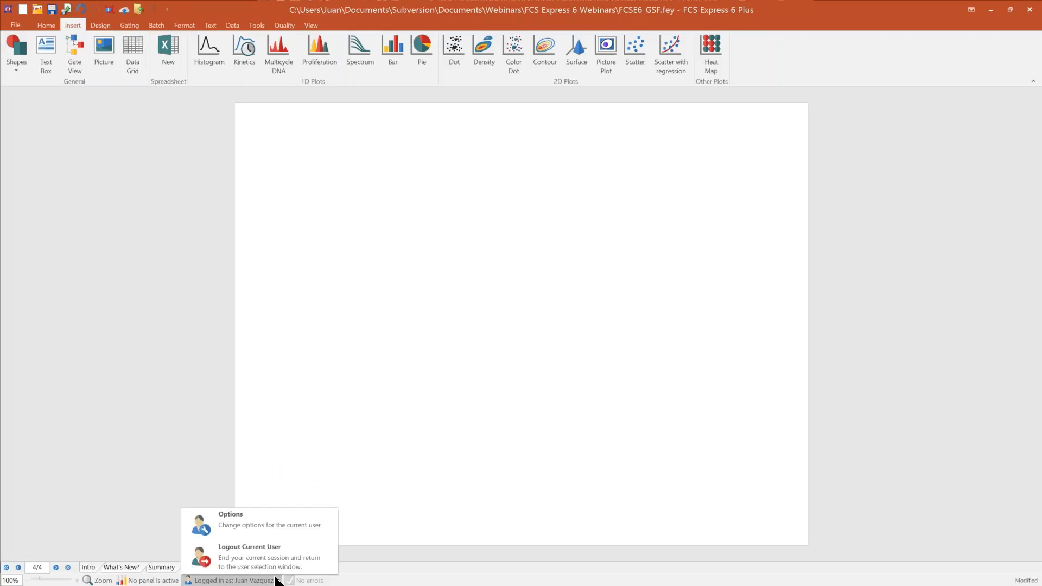
pyautogui.click(275, 524)
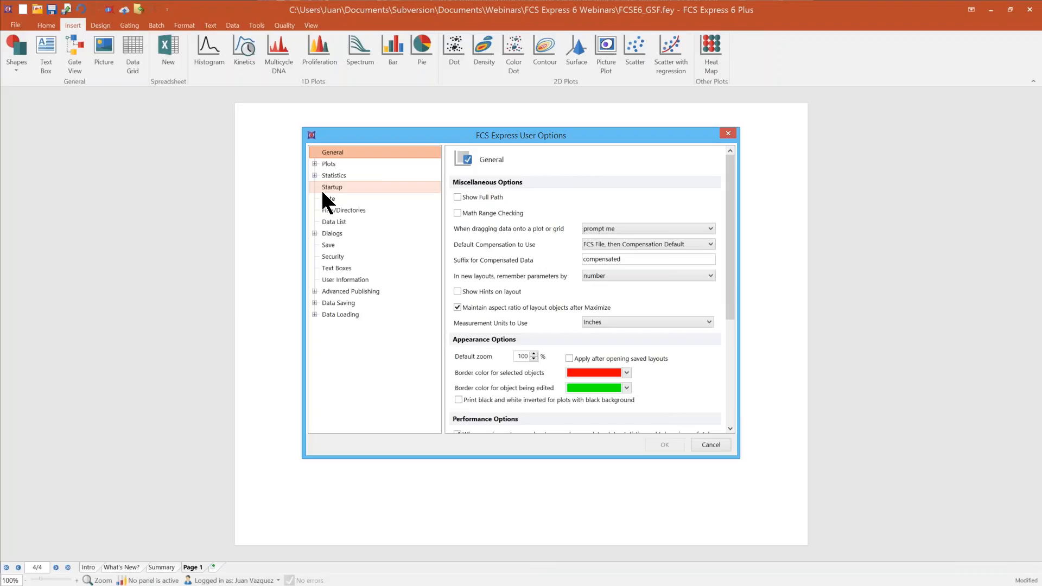
pyautogui.click(714, 444)
pyautogui.click(234, 580)
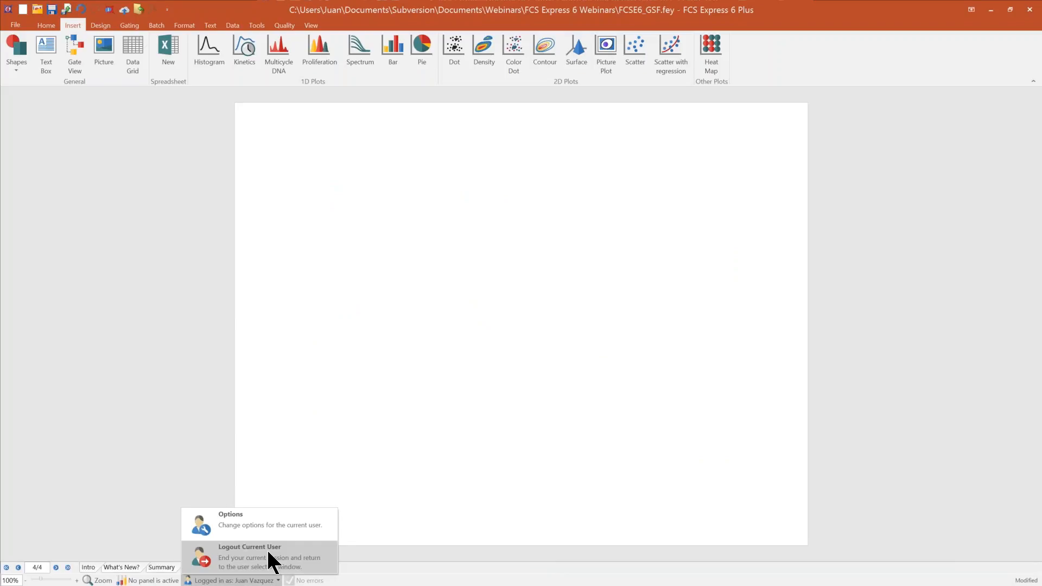
pyautogui.click(472, 253)
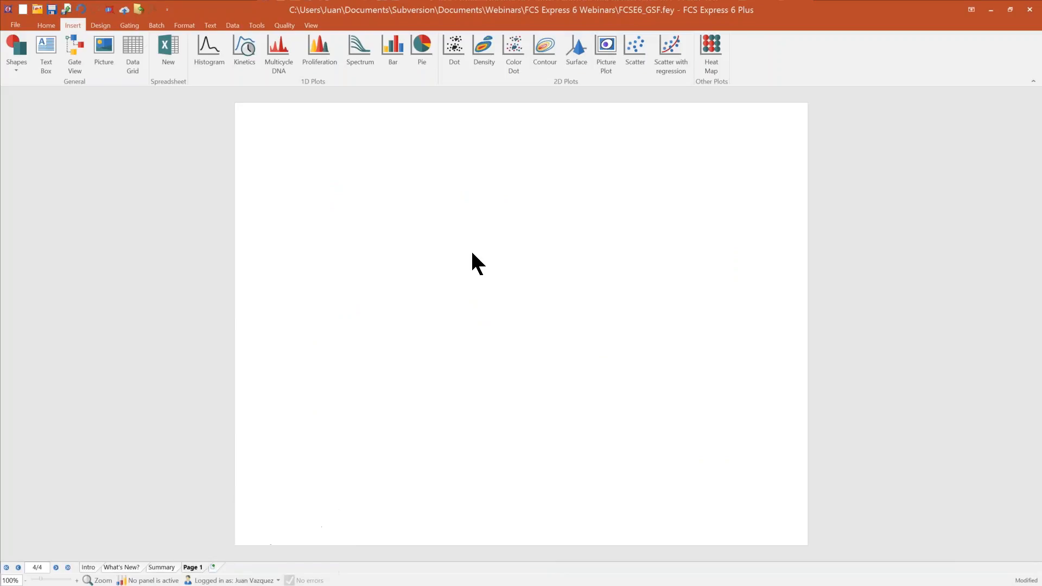
# Step: Review the layout's export options and the customization choices for the quick access commands
pyautogui.click(12, 25)
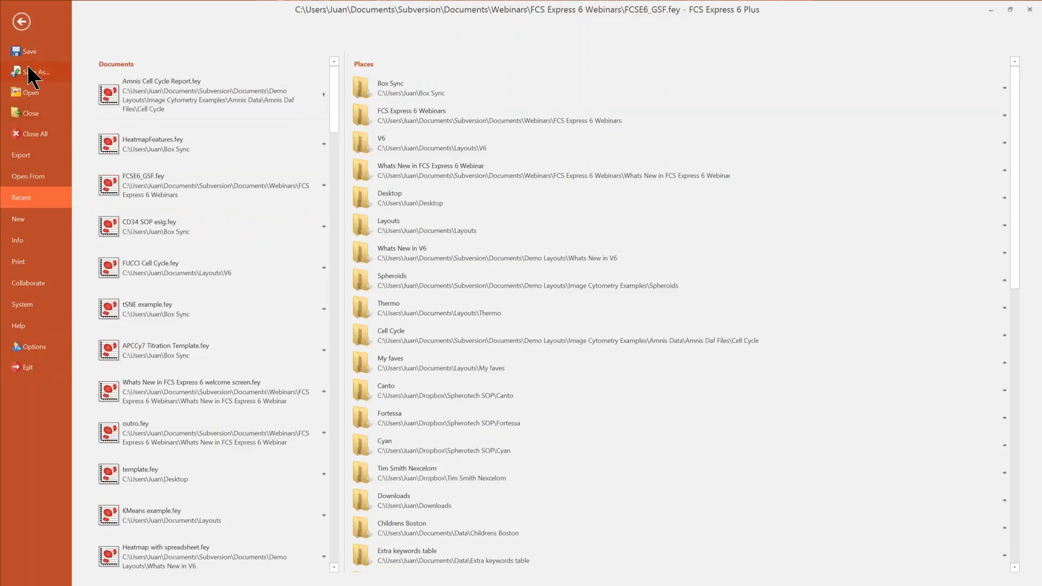
pyautogui.click(32, 158)
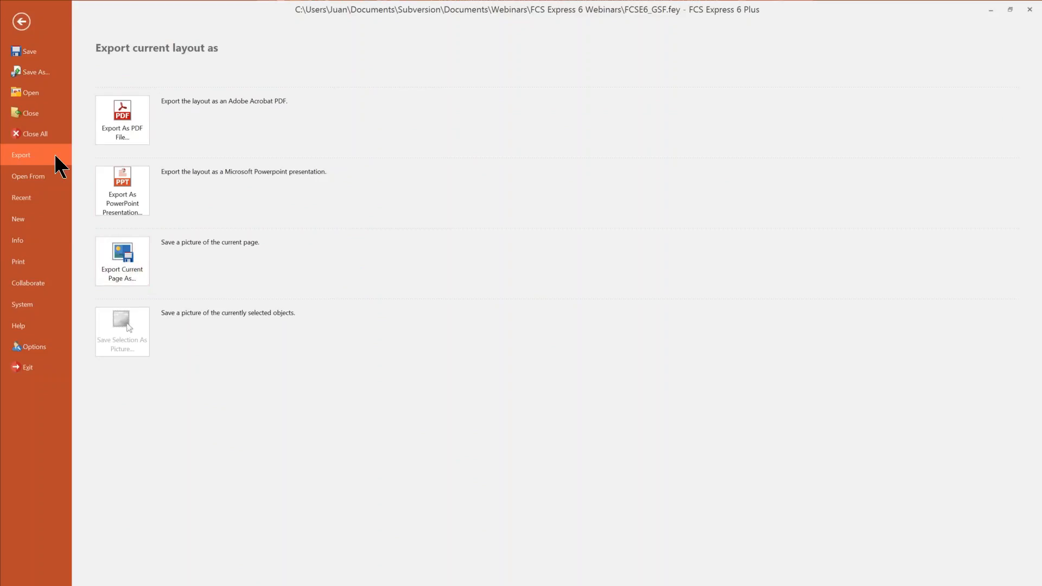
pyautogui.click(20, 22)
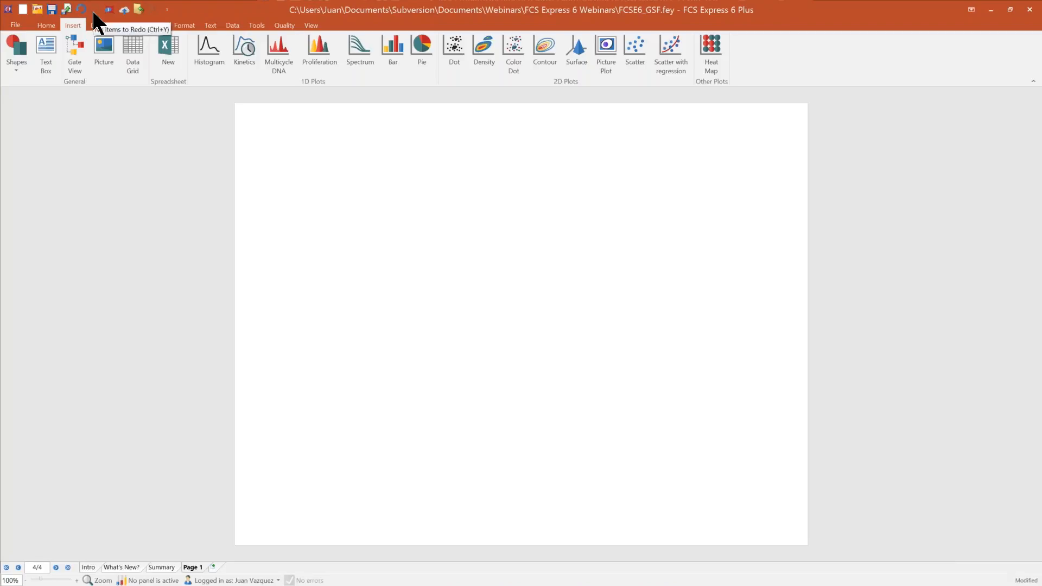
pyautogui.click(167, 10)
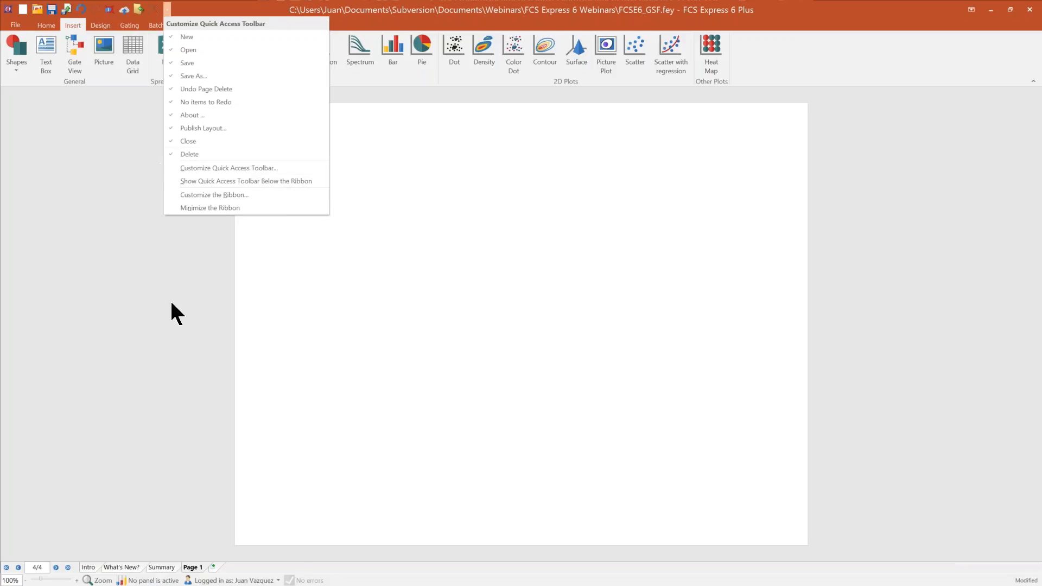
pyautogui.click(140, 343)
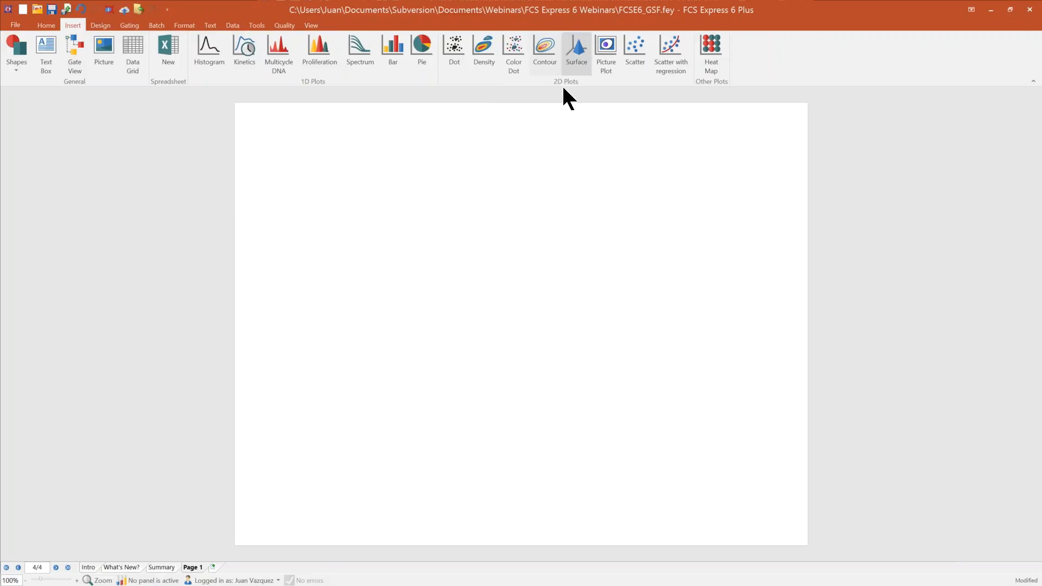
# Step: Start a Color Dot plot on the blank Page 1 and browse to the Demo folder inside Data for its data file
pyautogui.click(514, 47)
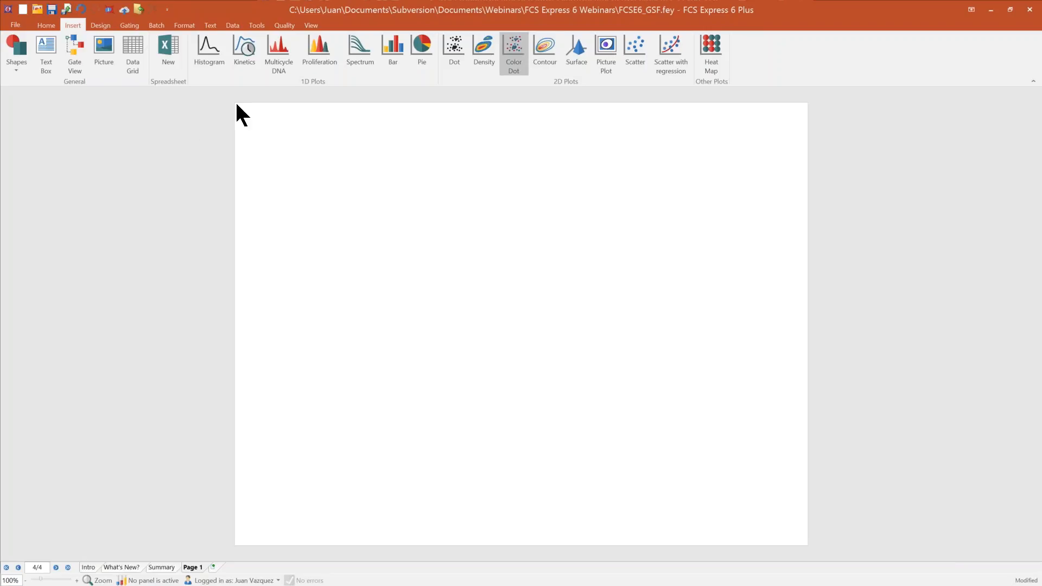
pyautogui.click(719, 233)
pyautogui.moveTo(1038, 245); pyautogui.dragTo(452, 201)
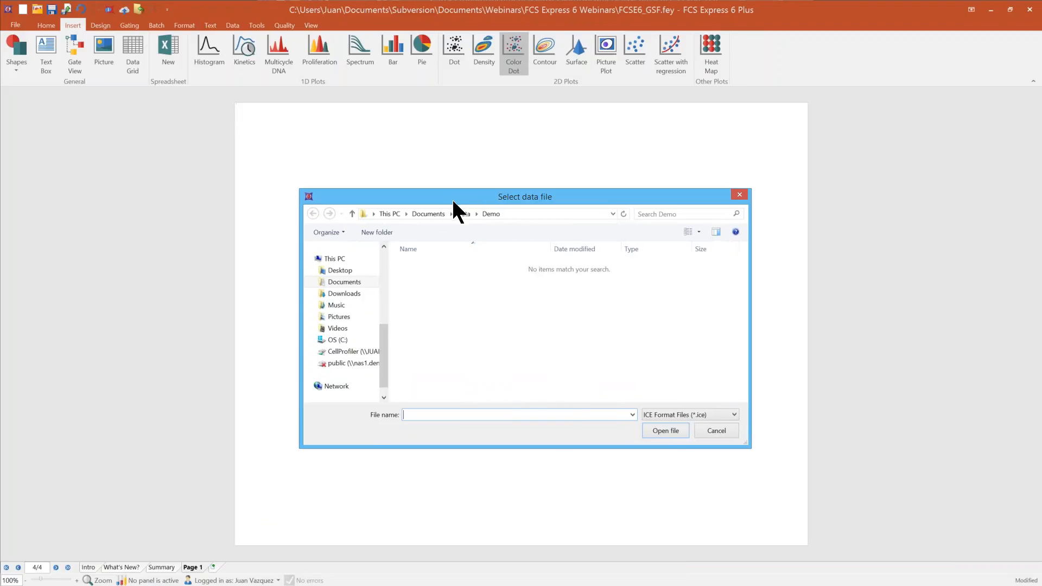
pyautogui.scroll(5, 382, 302)
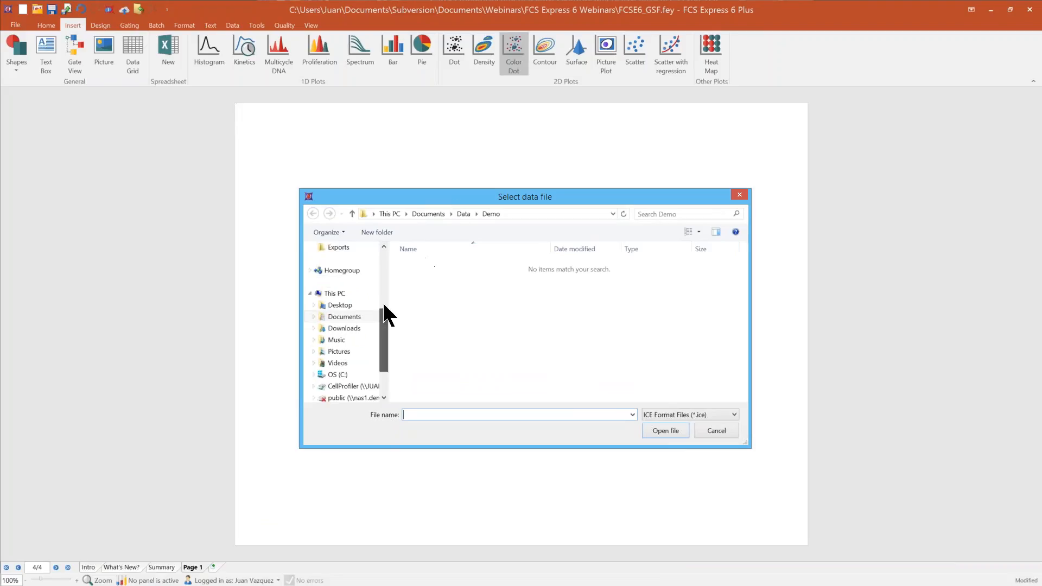
pyautogui.click(334, 282)
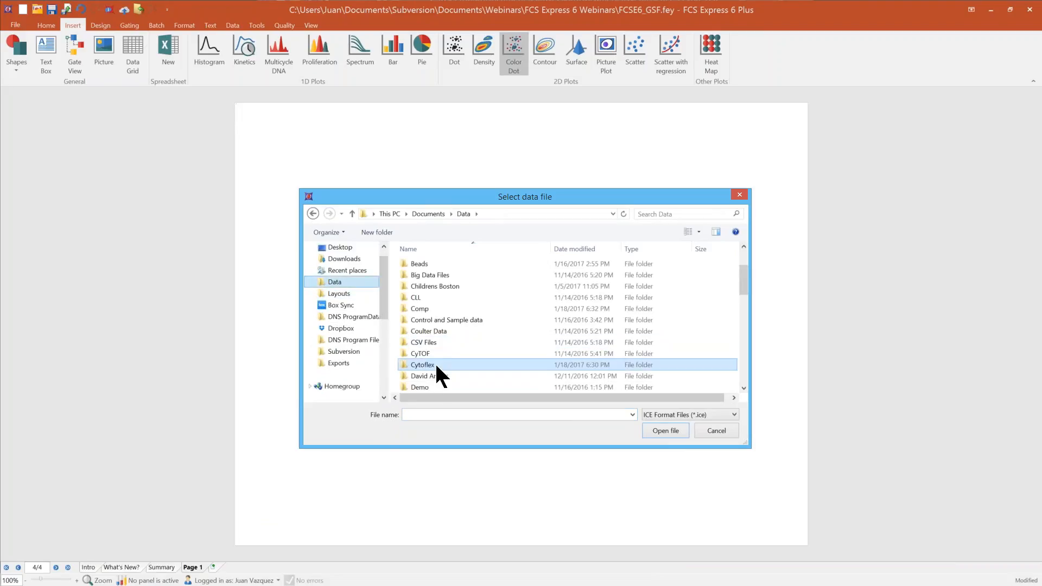
pyautogui.doubleClick(422, 387)
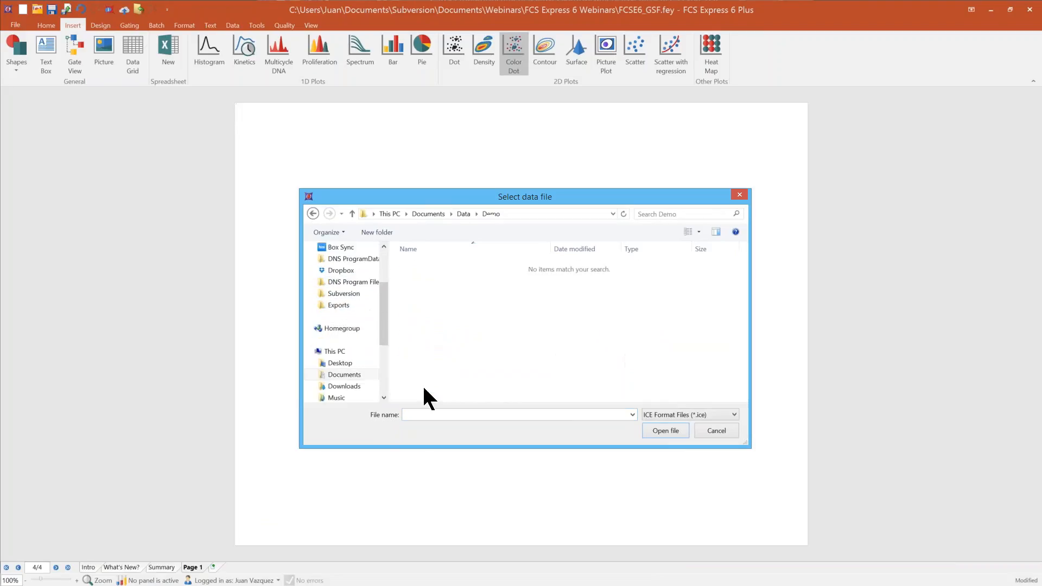
# Step: Filter the file list to FCS files (*.fcs; *.lmd) and open 42700040.001 as the plot's data
pyautogui.click(706, 415)
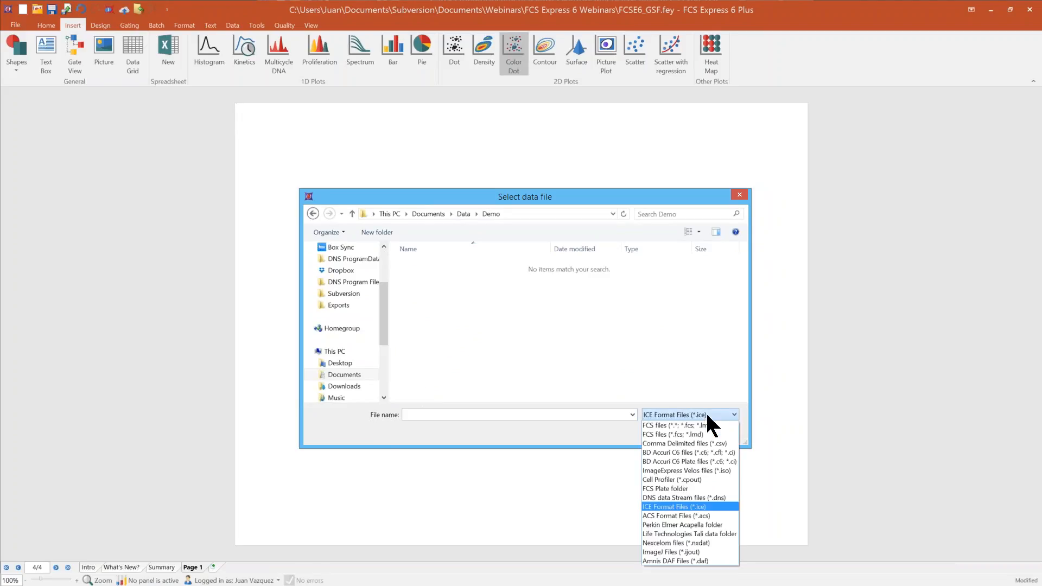
pyautogui.click(684, 435)
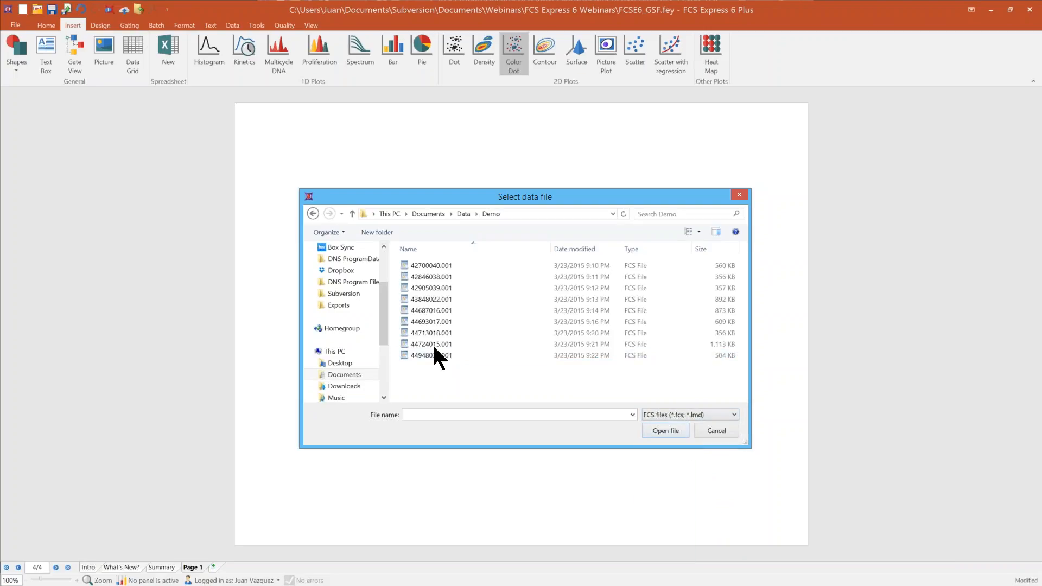
pyautogui.click(428, 265)
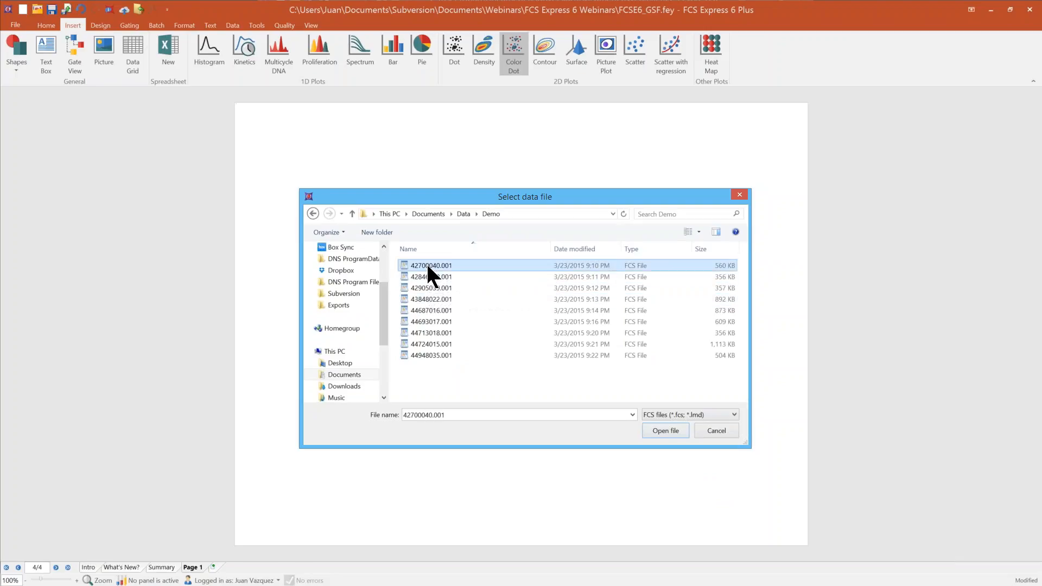
pyautogui.click(671, 431)
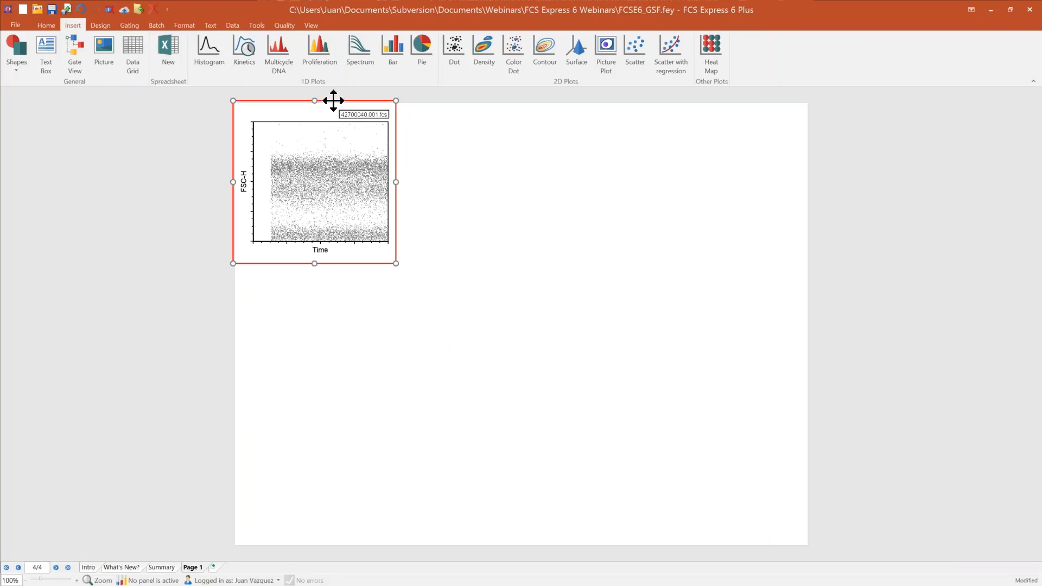
# Step: Move the plot just inside the page's upper-left corner, then try enlarging it and undo the resize
pyautogui.moveTo(334, 101)
pyautogui.mouseDown()
pyautogui.moveTo(447, 131)
pyautogui.moveTo(433, 272)
pyautogui.moveTo(341, 106)
pyautogui.mouseUp()
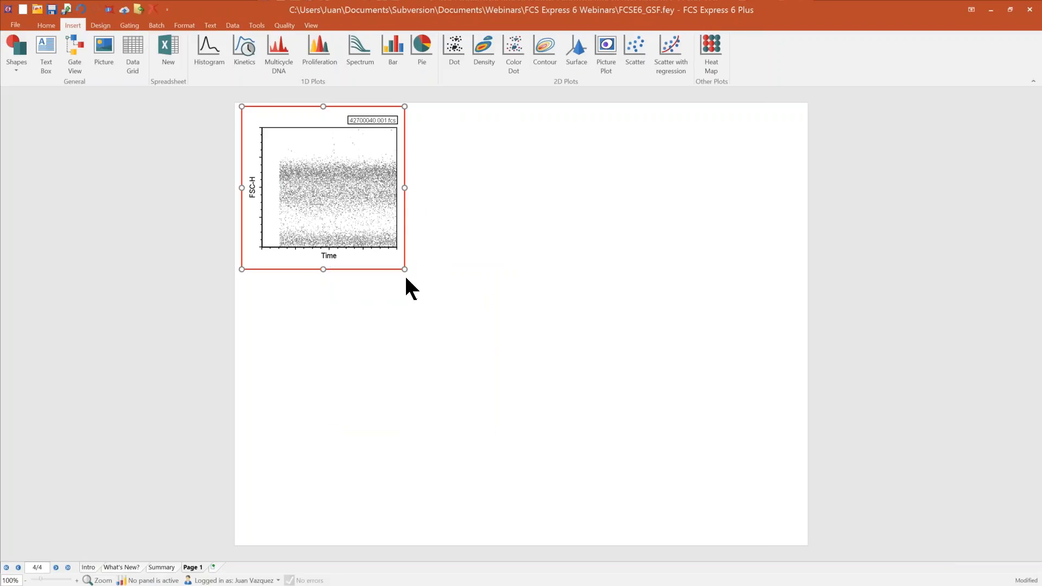
pyautogui.moveTo(403, 269); pyautogui.dragTo(345, 347)
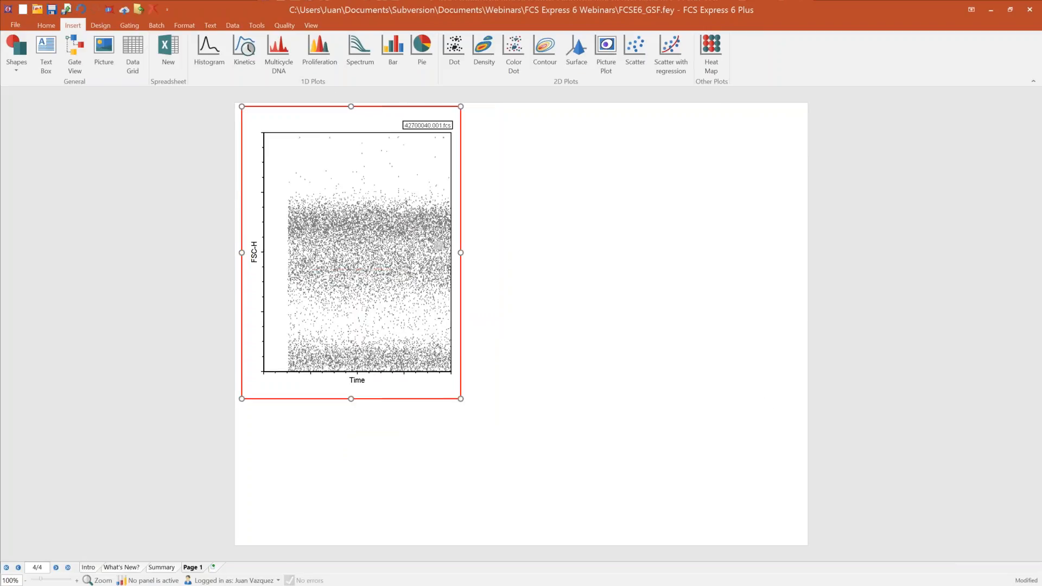
pyautogui.click(82, 10)
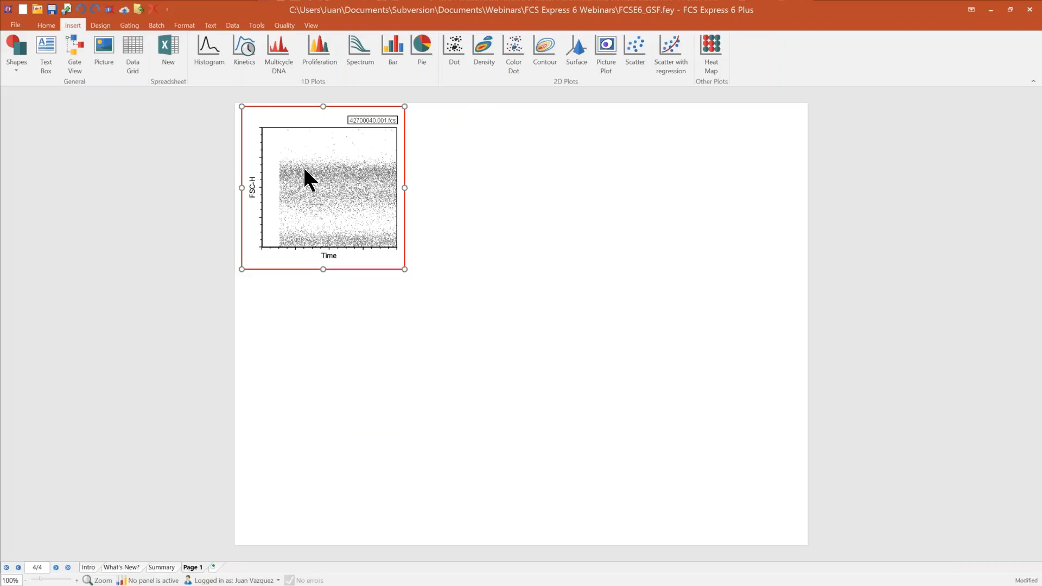
# Step: Set the plot's X axis parameter to CD45 PerCP-Cy5-5-A and its Y axis parameter to SSC-A
pyautogui.click(328, 258)
pyautogui.click(348, 242)
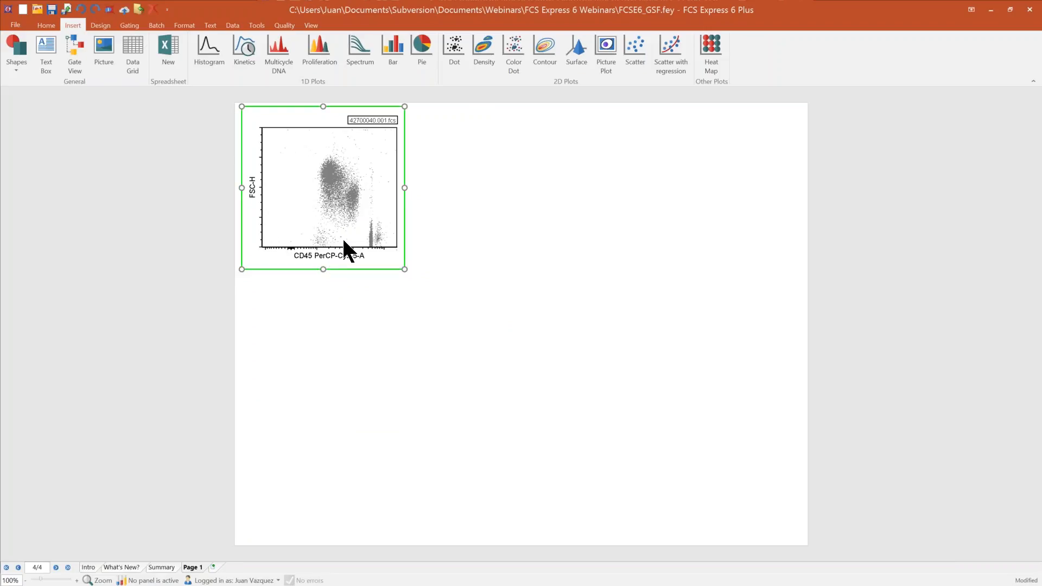
pyautogui.click(253, 191)
pyautogui.click(264, 182)
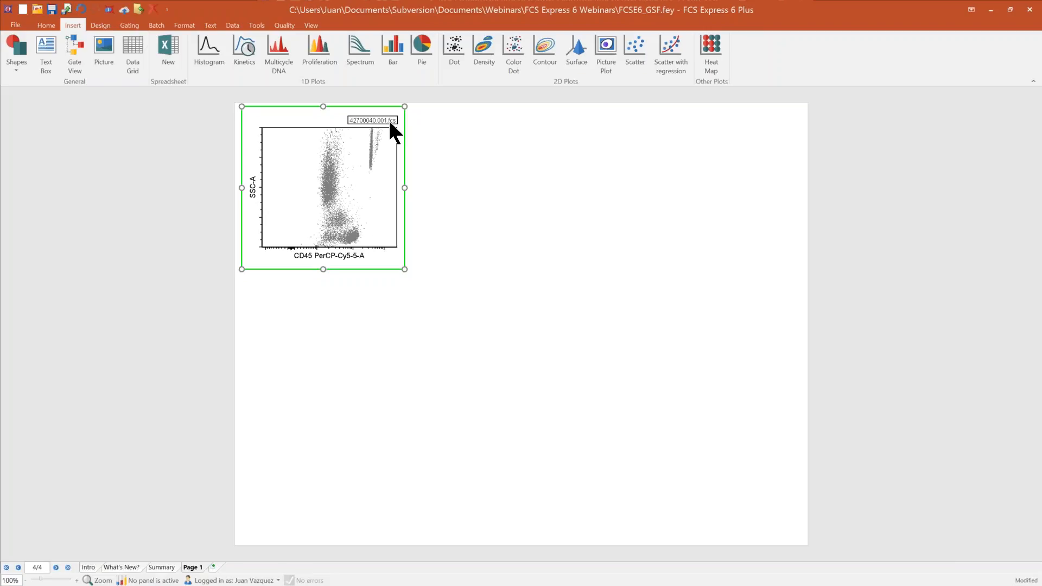
# Step: Open the Color Dot plot's title formatting and review the tokens available for its header
pyautogui.rightClick(361, 204)
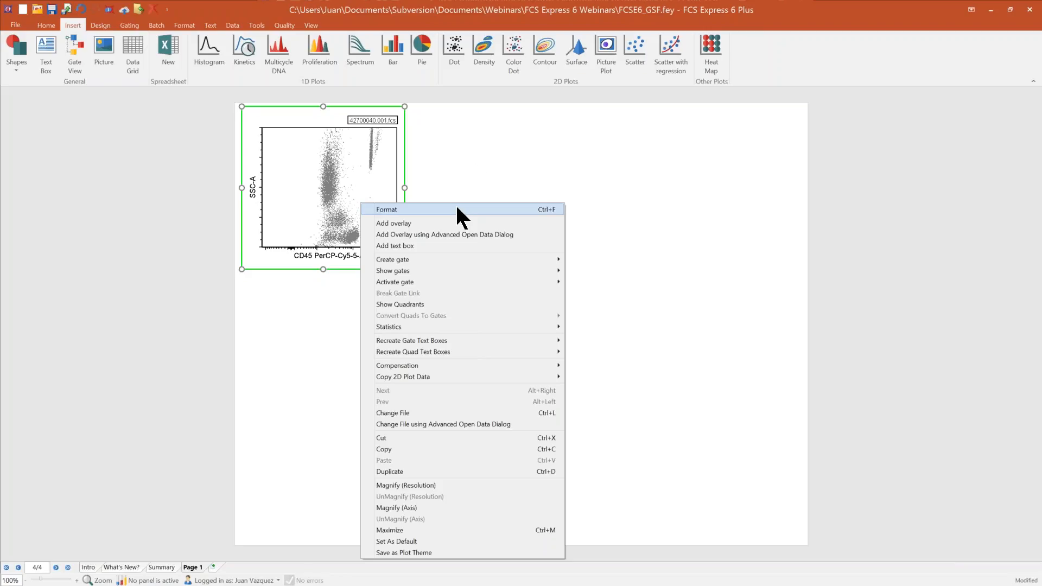
pyautogui.click(428, 209)
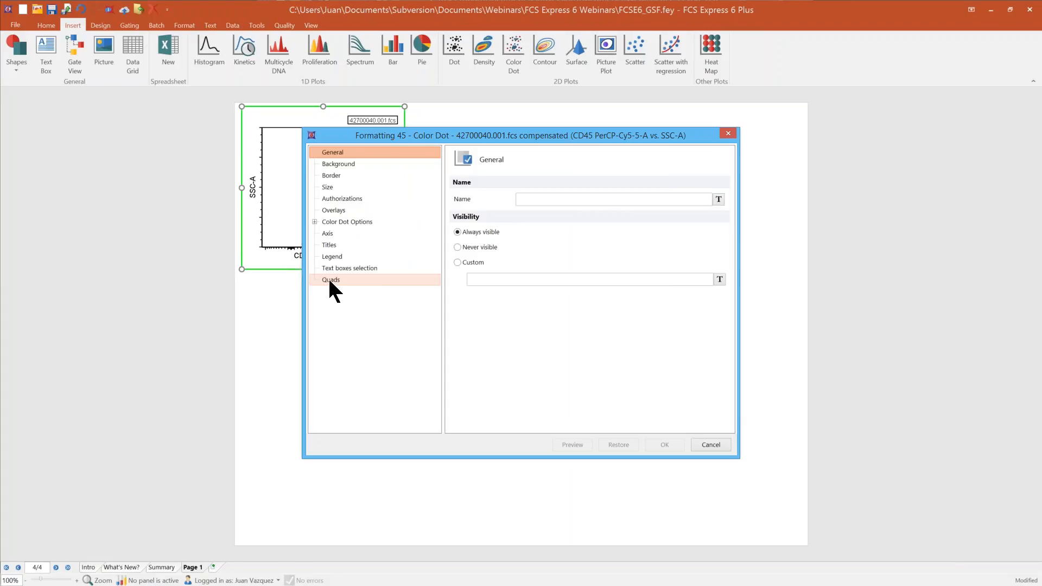
pyautogui.click(325, 243)
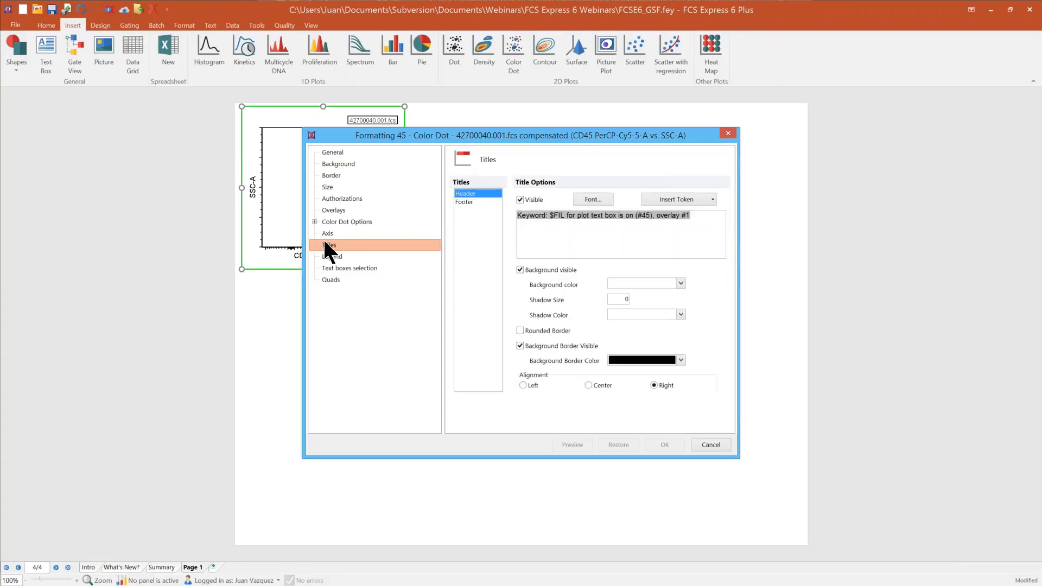
pyautogui.click(713, 201)
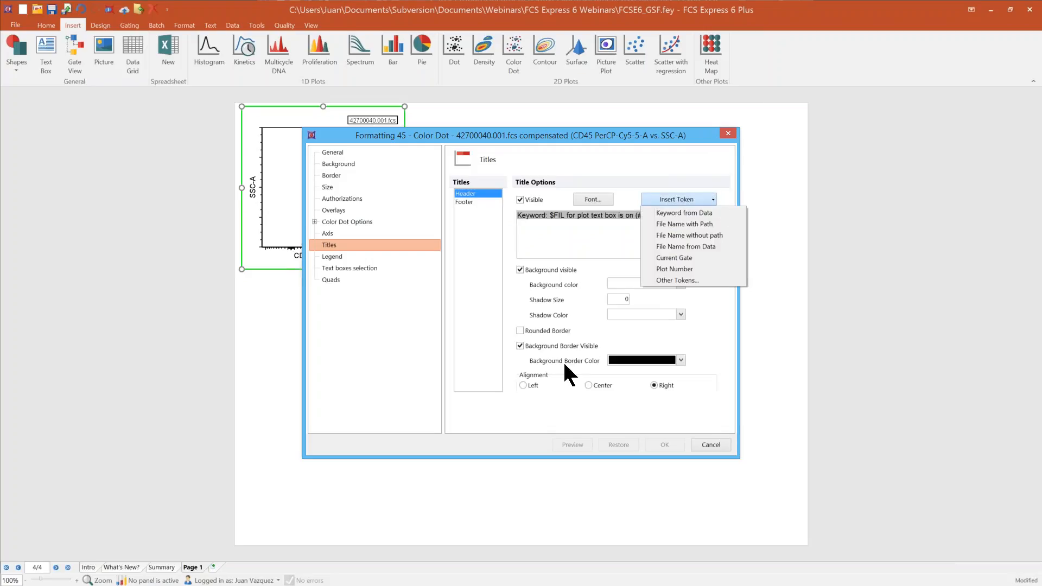
pyautogui.click(496, 406)
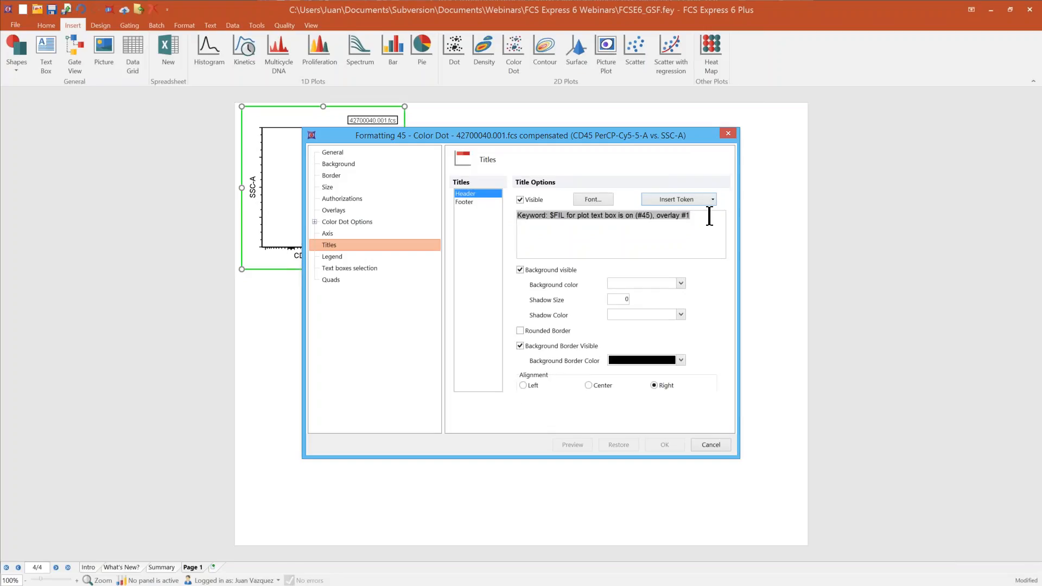
# Step: Replace the header title with the text "My current gate is" followed by the Current Gate token
pyautogui.moveTo(709, 215); pyautogui.dragTo(458, 211)
pyautogui.press('Delete')
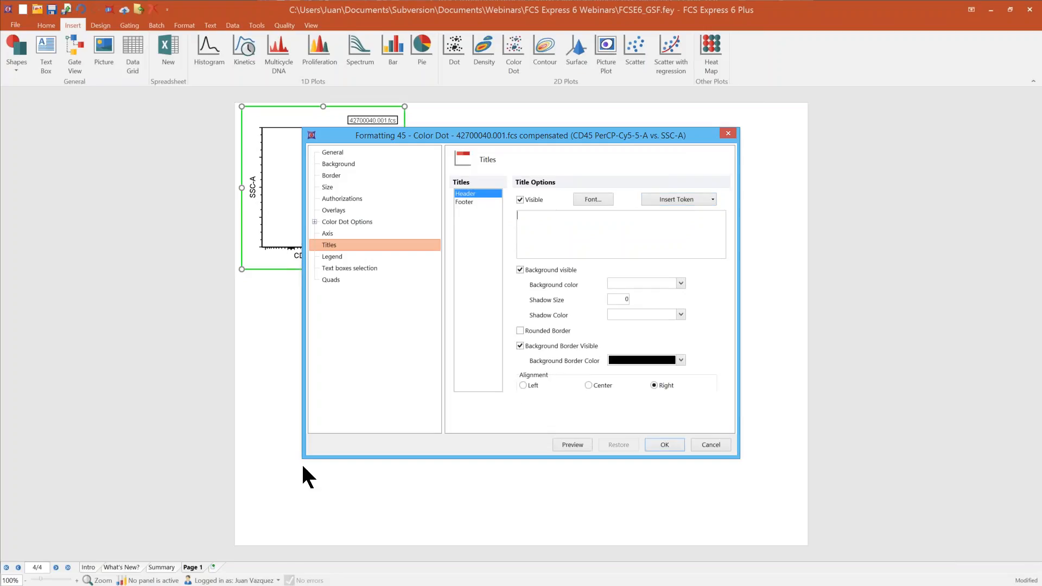
pyautogui.write('My current gate is')
pyautogui.click(710, 199)
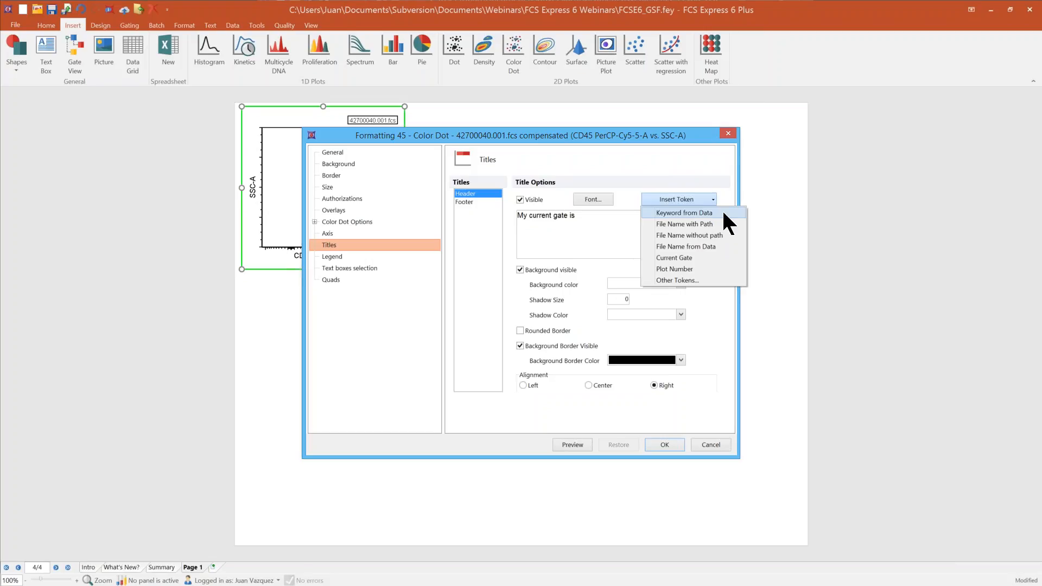
pyautogui.click(718, 257)
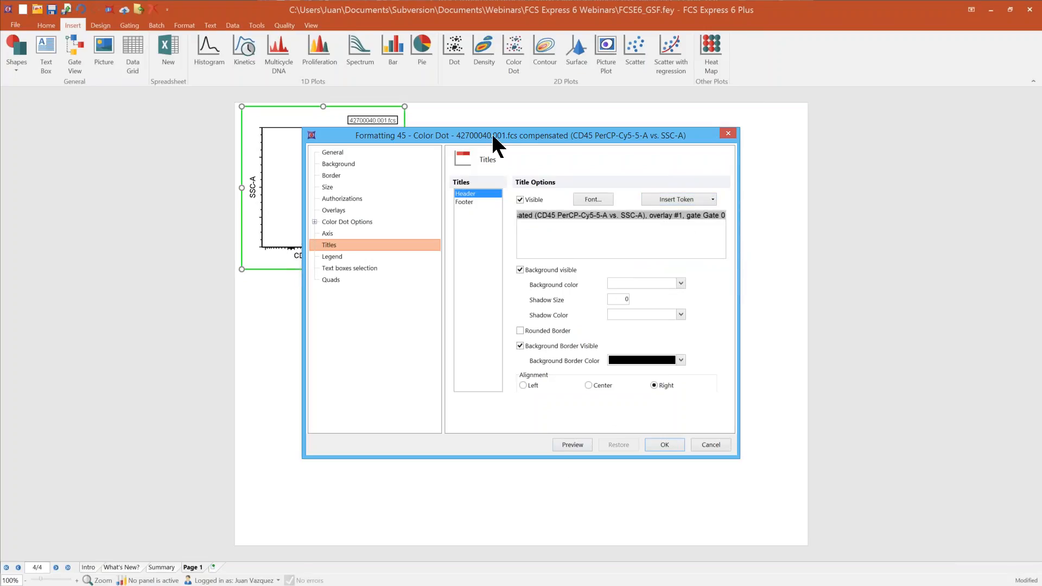
# Step: Preview the new header beside the plot, restore the original title and close the formatting without changes
pyautogui.moveTo(492, 138); pyautogui.dragTo(663, 123)
pyautogui.click(746, 428)
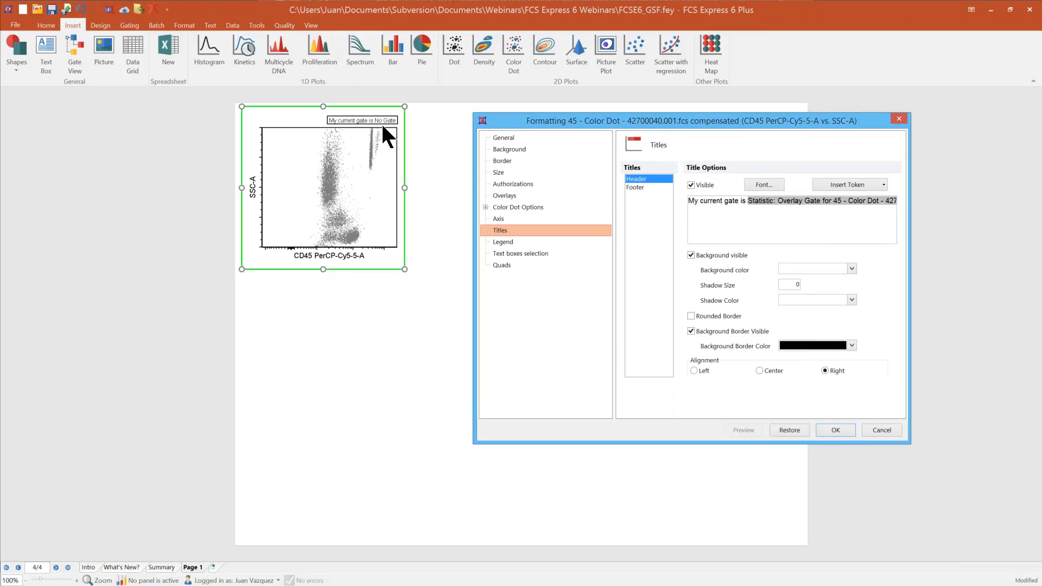
pyautogui.click(787, 430)
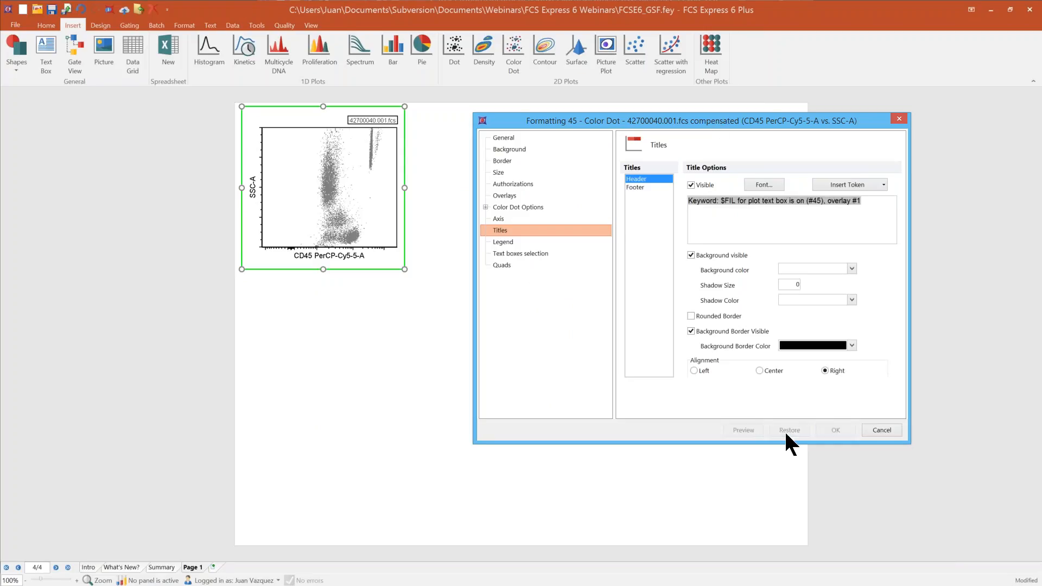
pyautogui.click(887, 430)
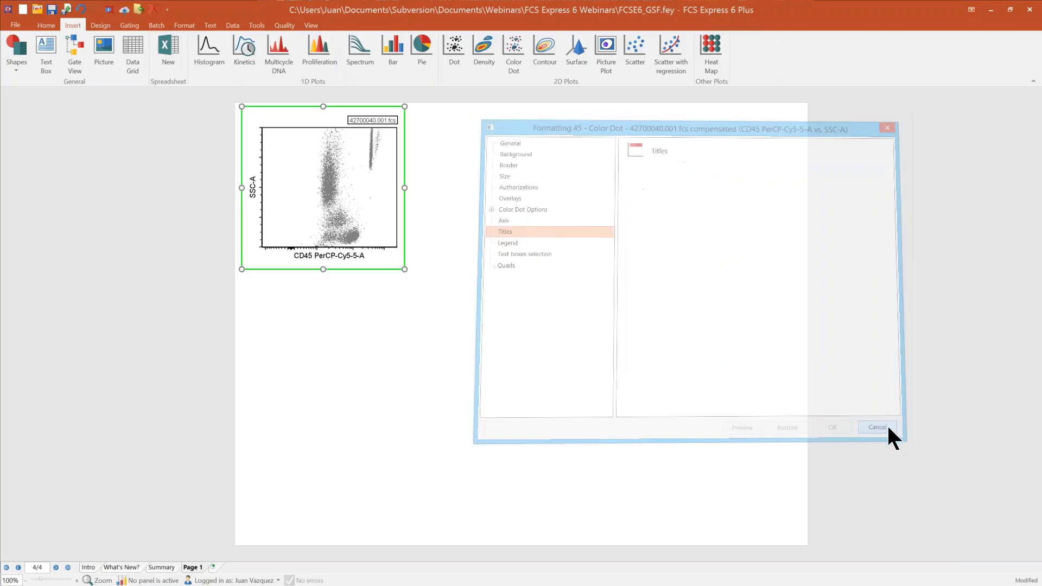
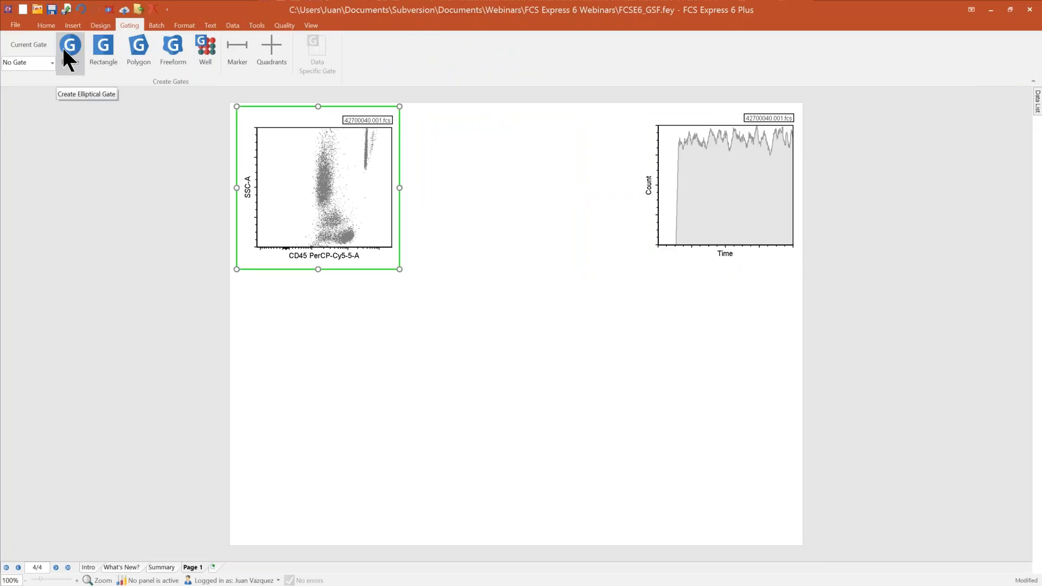
# Step: Draw a polygon gate around the low SSC-A, CD45-positive cluster and create it as "Lymphs", coloured red and emphasized on plots
pyautogui.click(140, 49)
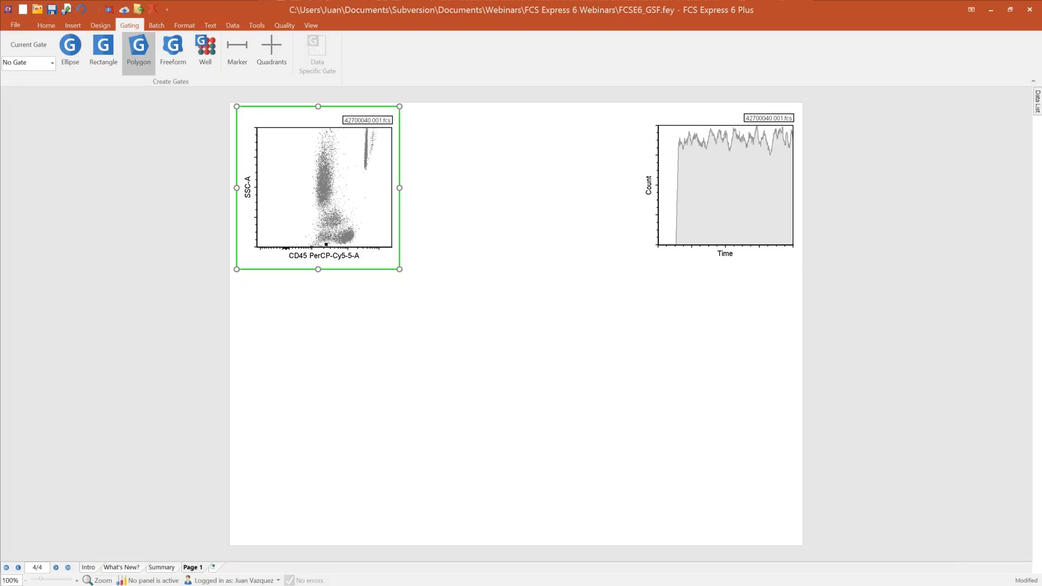
pyautogui.click(354, 221)
pyautogui.moveTo(601, 288); pyautogui.dragTo(443, 216)
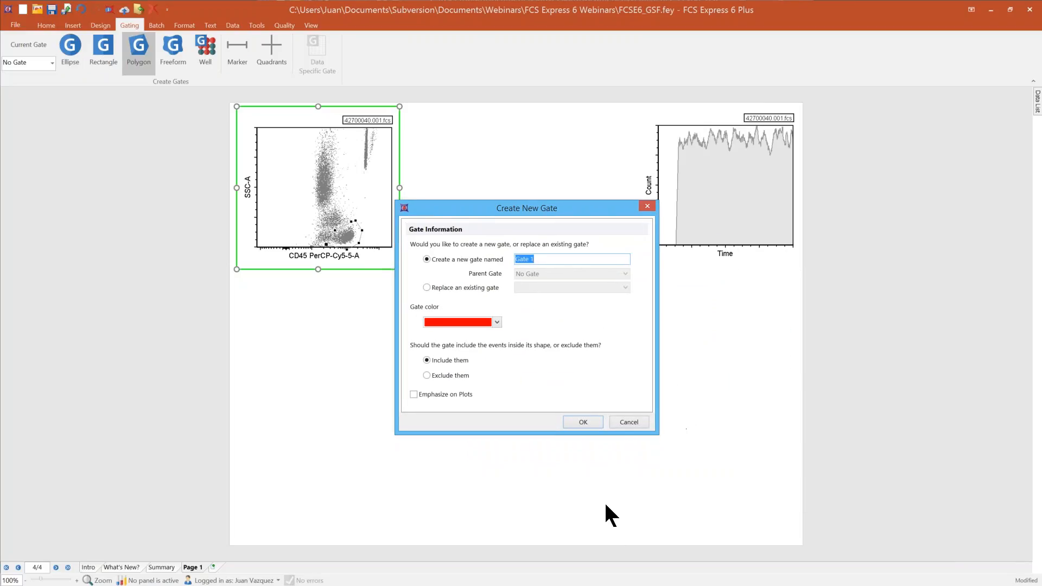
pyautogui.write('Lymphs')
pyautogui.click(497, 323)
pyautogui.click(495, 425)
pyautogui.click(416, 395)
pyautogui.click(588, 422)
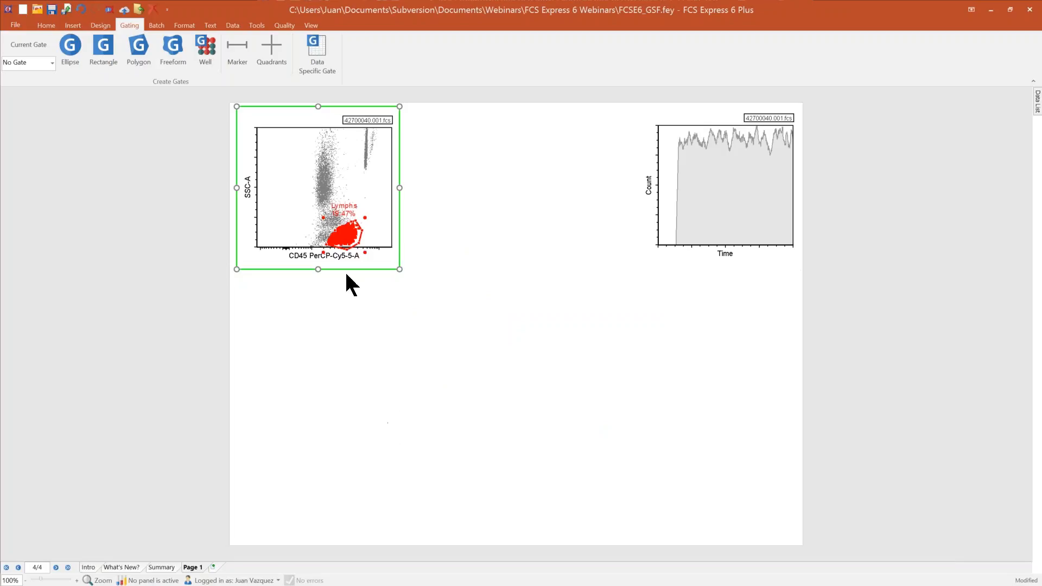
# Step: Reposition the Lymphs gate over its cluster and move its label into the empty area beside the events
pyautogui.moveTo(341, 233)
pyautogui.mouseDown()
pyautogui.moveTo(311, 226)
pyautogui.moveTo(350, 223)
pyautogui.mouseUp()
pyautogui.moveTo(317, 182); pyautogui.dragTo(279, 219)
pyautogui.click(345, 211)
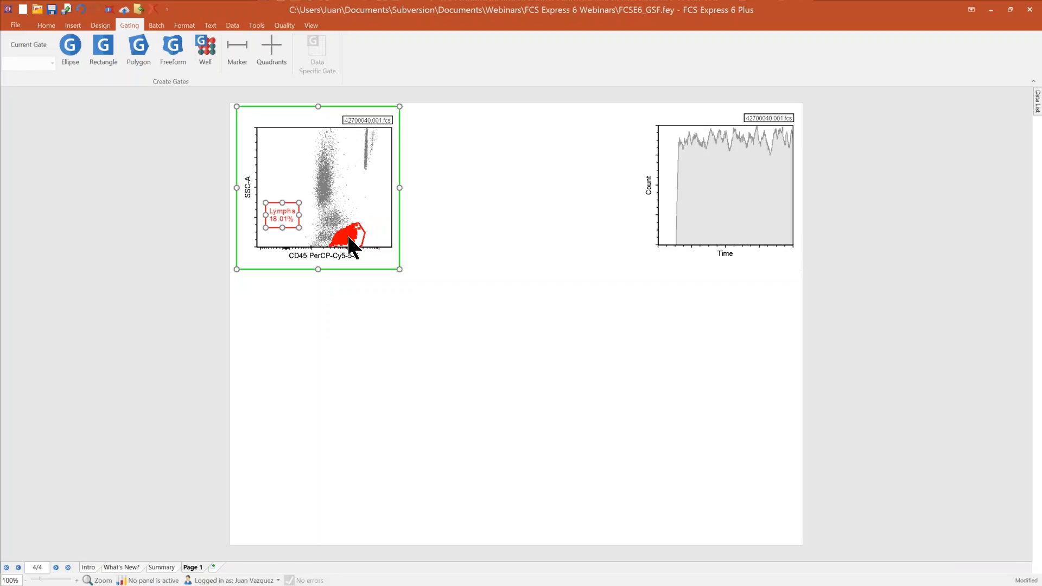
pyautogui.moveTo(349, 241); pyautogui.dragTo(348, 237)
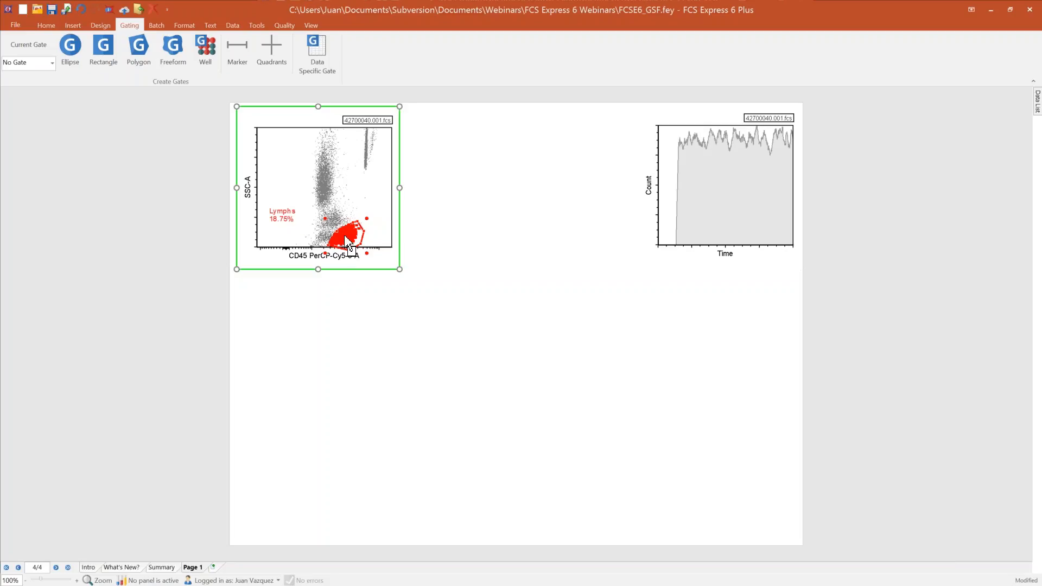
# Step: Create a second plot gated on Lymphs beside the first, with CD8 APC-Cy7-A on X and CD4 PE-Cy7-A on Y
pyautogui.moveTo(344, 237); pyautogui.dragTo(408, 106)
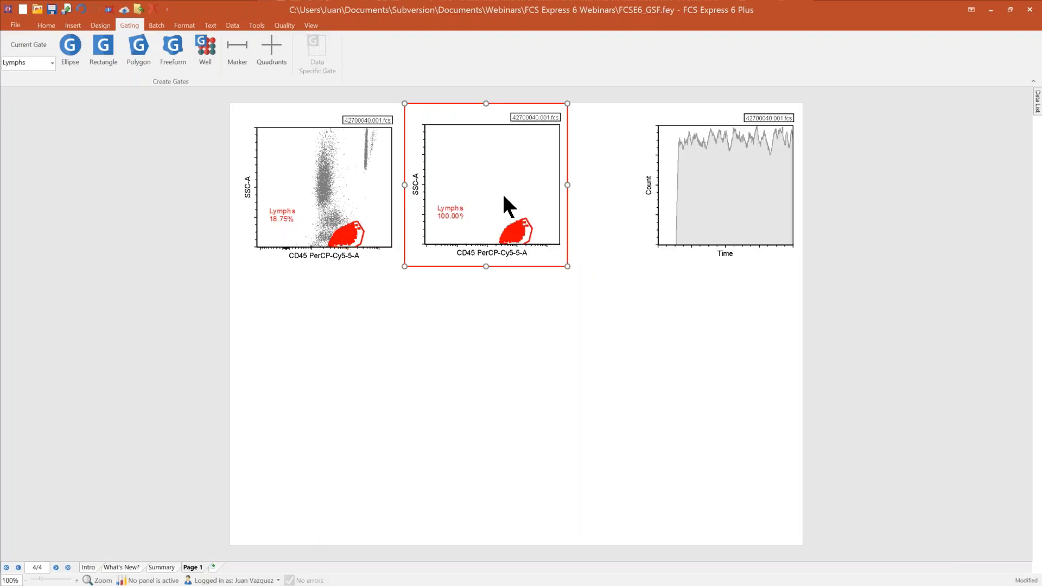
pyautogui.click(488, 250)
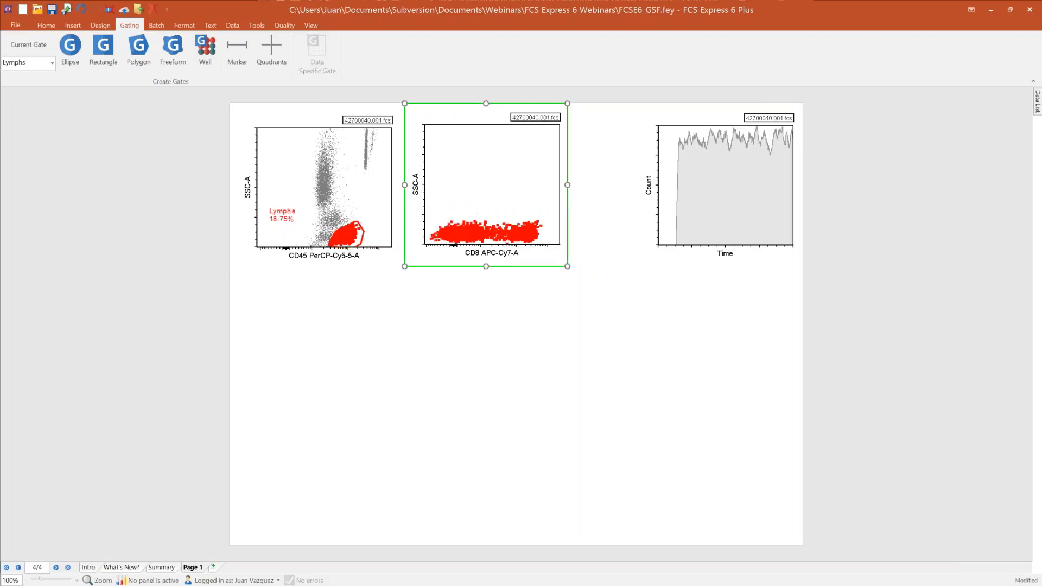
pyautogui.moveTo(425, 215)
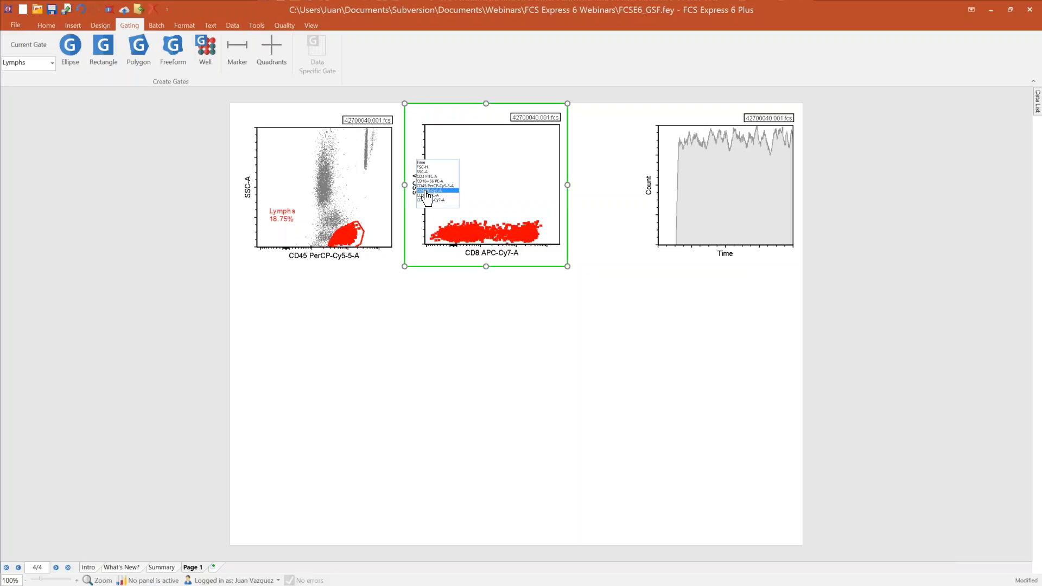
pyautogui.click(427, 191)
# Step: Nudge the Lymphs gate slightly within its cluster and maximize the CD45 versus SSC-A plot
pyautogui.moveTo(354, 242)
pyautogui.mouseDown()
pyautogui.moveTo(334, 228)
pyautogui.moveTo(331, 172)
pyautogui.moveTo(354, 226)
pyautogui.moveTo(342, 234)
pyautogui.moveTo(353, 237)
pyautogui.mouseUp()
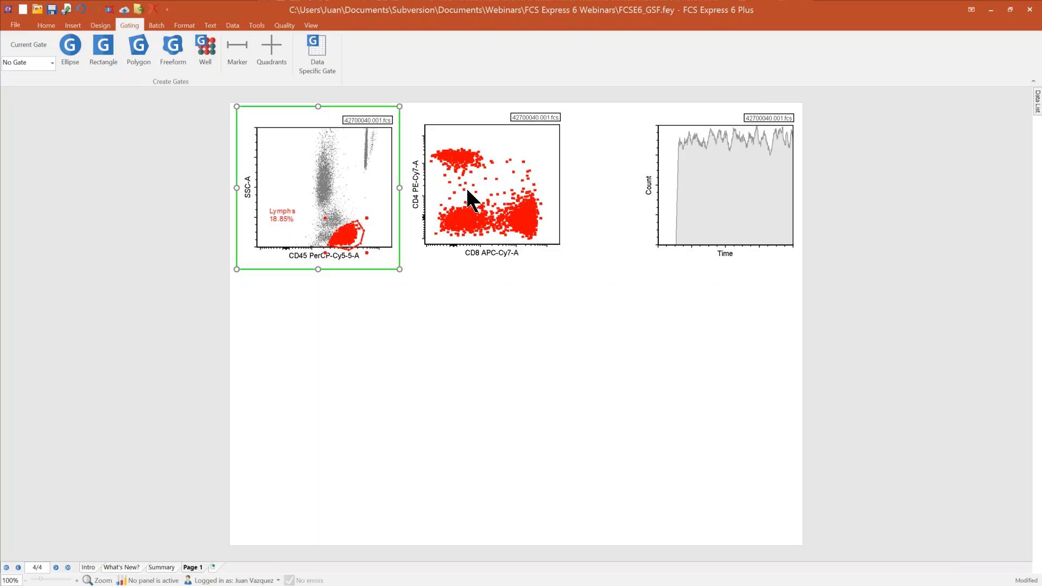
pyautogui.click(103, 47)
pyautogui.rightClick(351, 177)
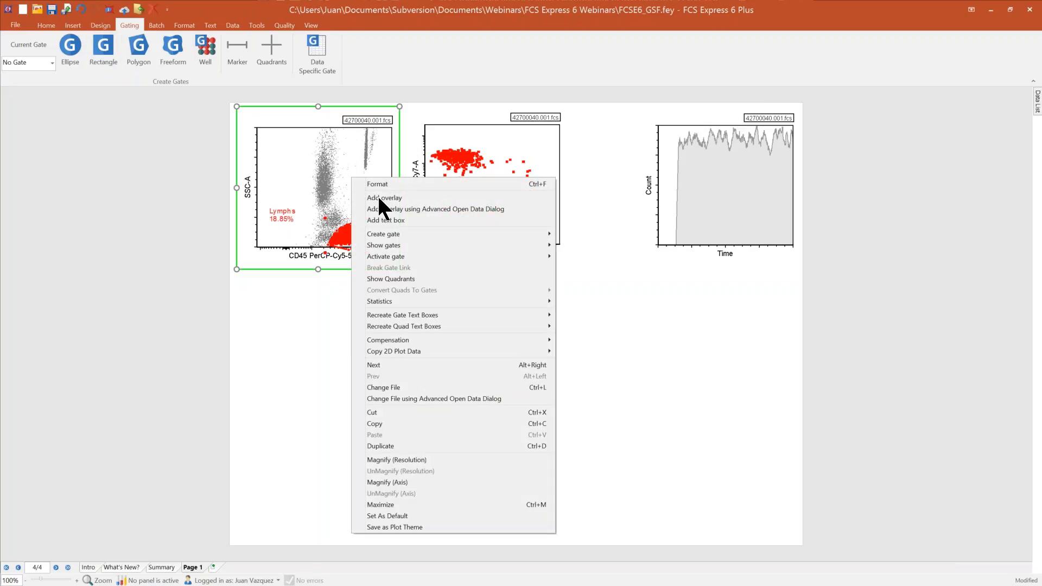
pyautogui.click(410, 503)
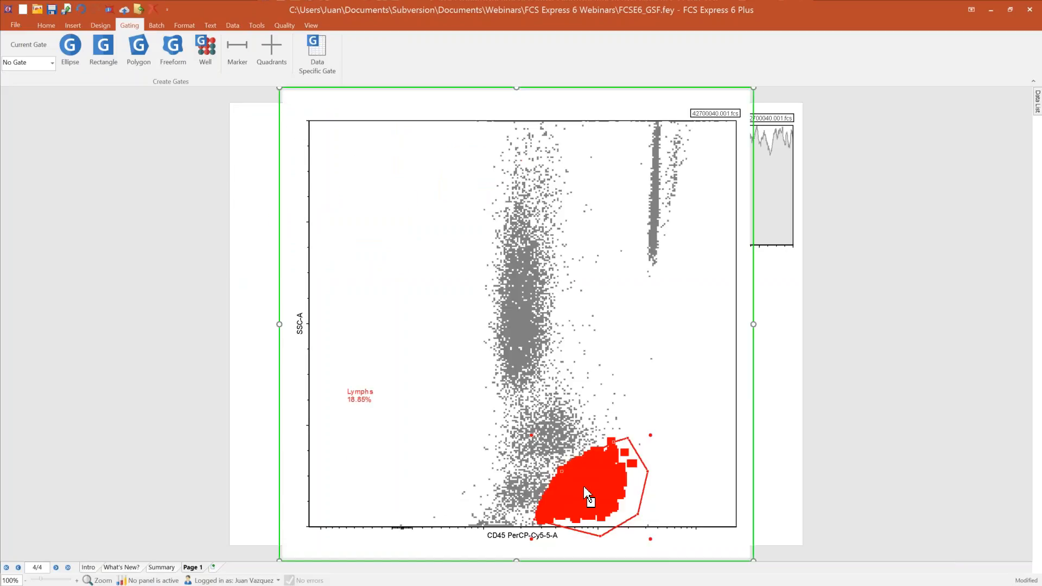
# Step: Draw an ellipse gate around the lymphocyte cluster and use it to replace the existing Lymphs gate, without emphasis on plots
pyautogui.click(70, 52)
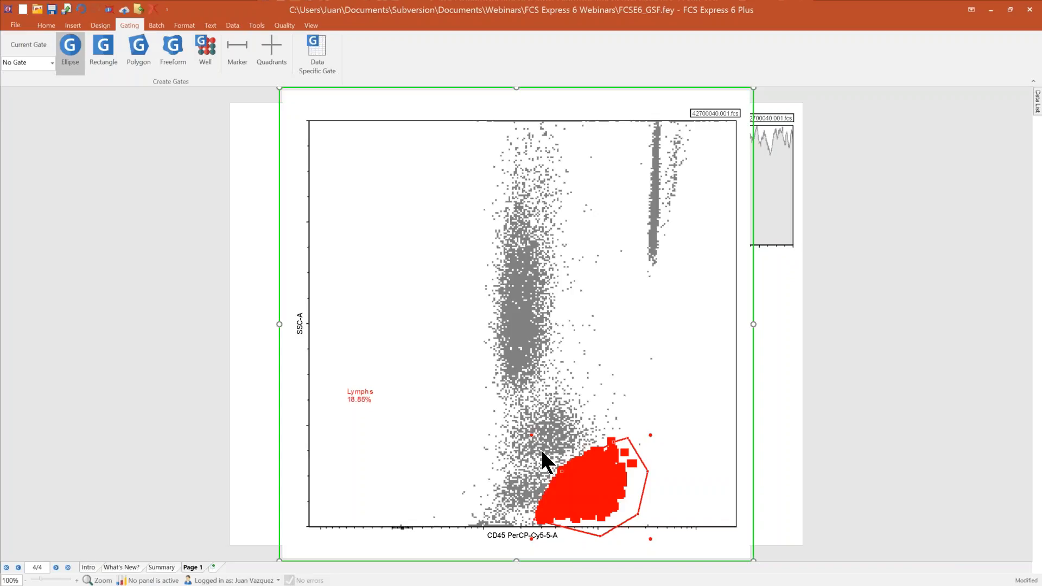
pyautogui.moveTo(542, 452); pyautogui.dragTo(632, 525)
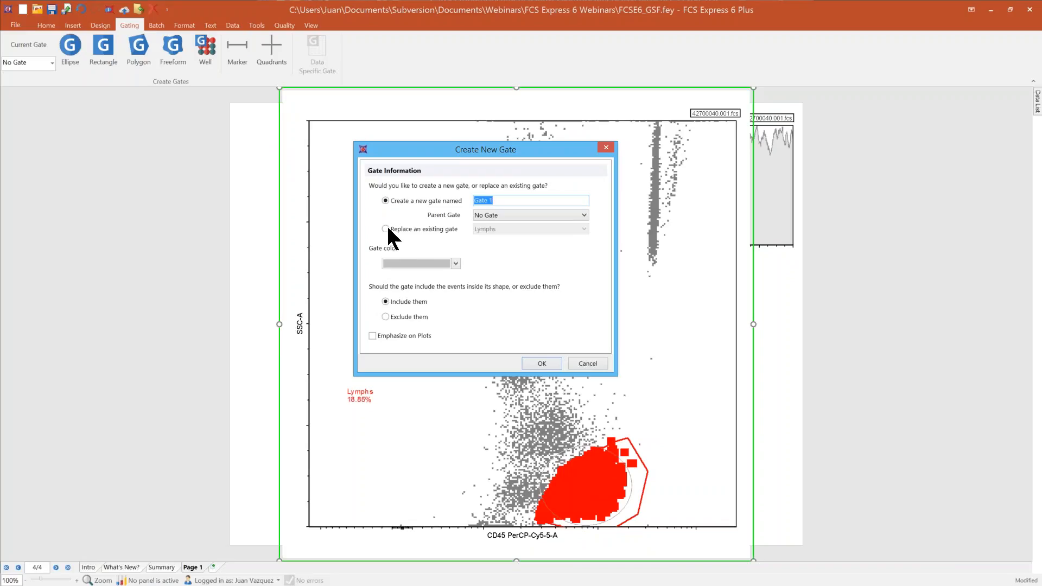
pyautogui.click(386, 229)
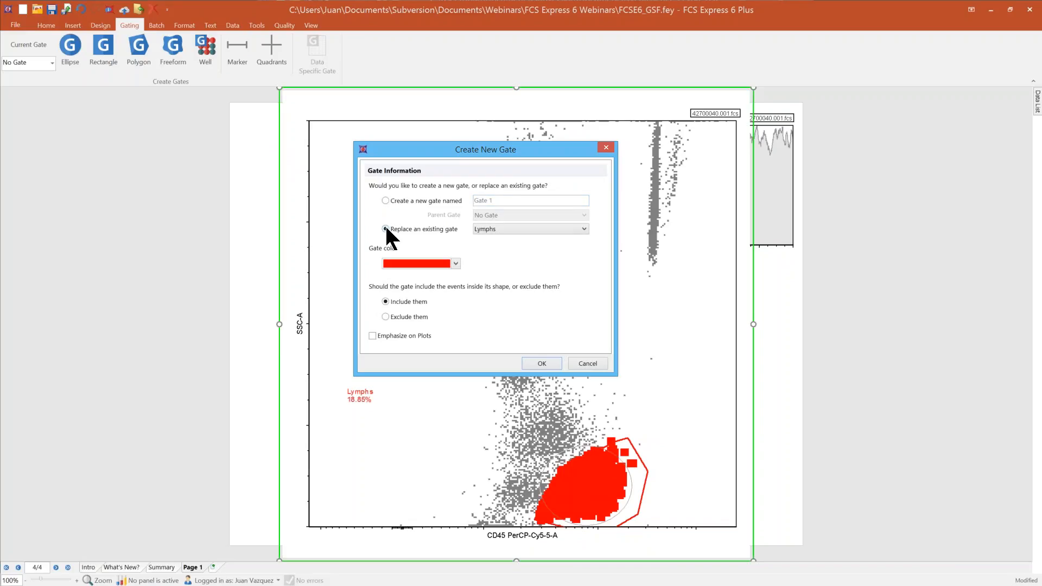
pyautogui.click(584, 228)
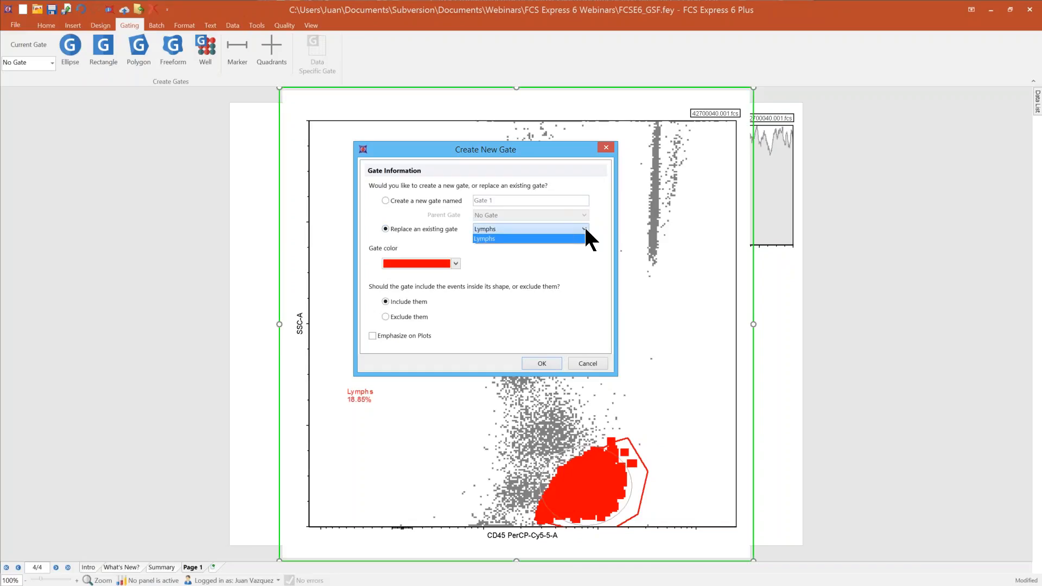
pyautogui.click(453, 362)
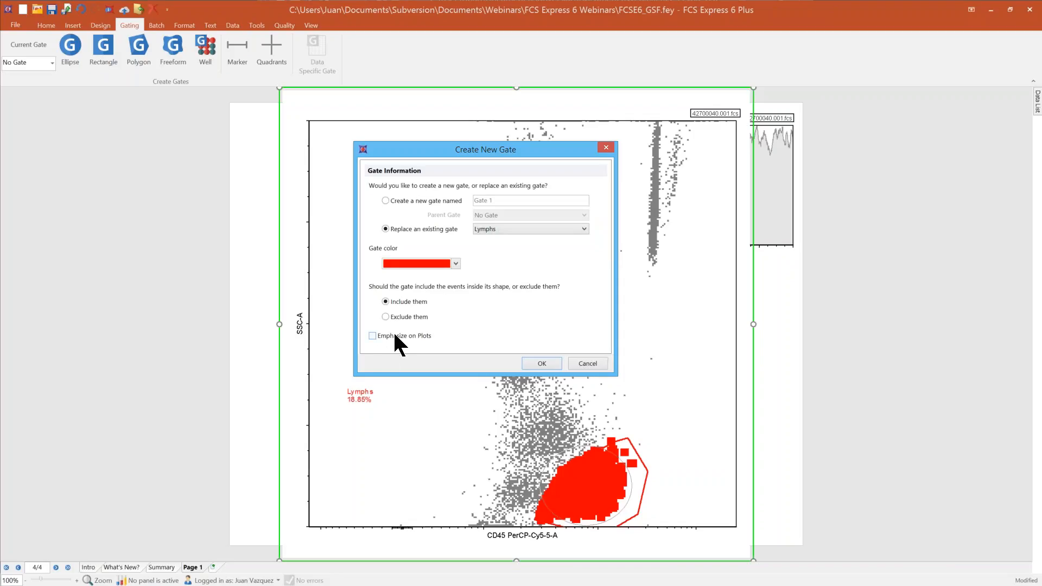
pyautogui.click(541, 363)
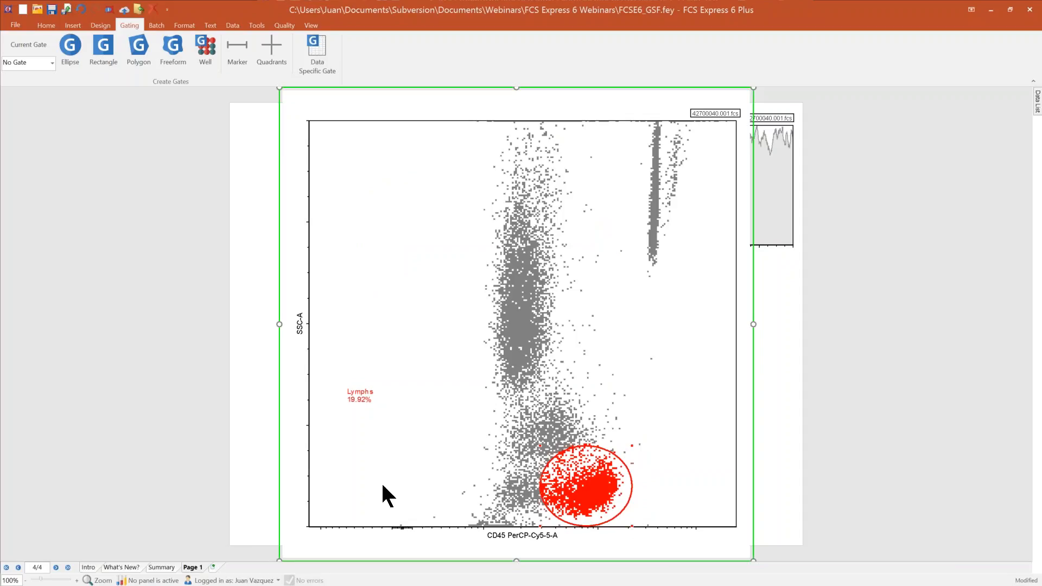
# Step: Return the CD45 plot to its normal size and shift the elliptical Lymphs gate slightly around its cluster
pyautogui.rightClick(418, 484)
pyautogui.click(446, 446)
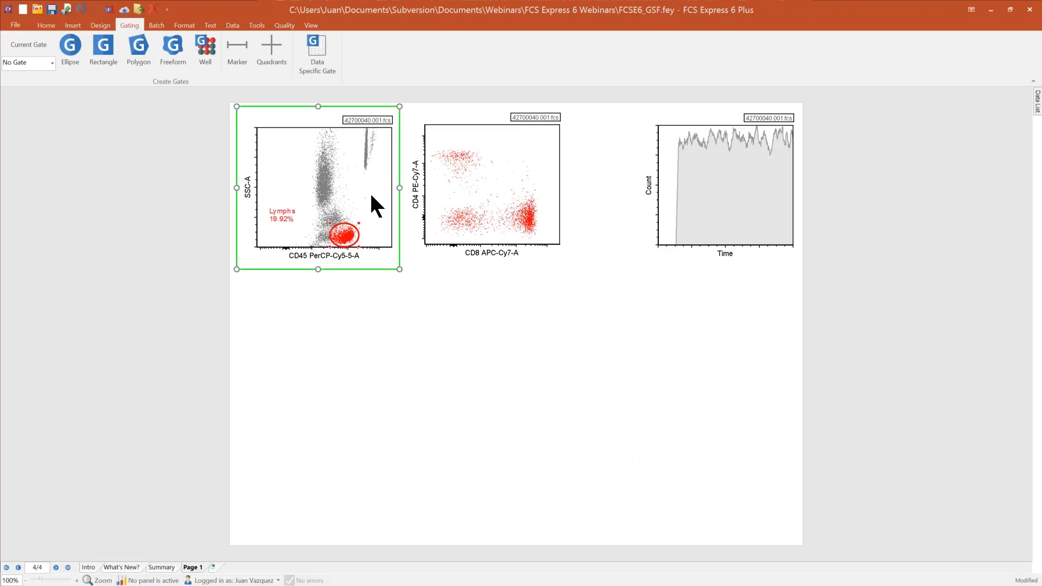
pyautogui.moveTo(348, 233)
pyautogui.mouseDown()
pyautogui.moveTo(321, 233)
pyautogui.moveTo(342, 234)
pyautogui.moveTo(326, 235)
pyautogui.moveTo(326, 199)
pyautogui.moveTo(341, 231)
pyautogui.mouseUp()
pyautogui.click(469, 349)
pyautogui.click(526, 197)
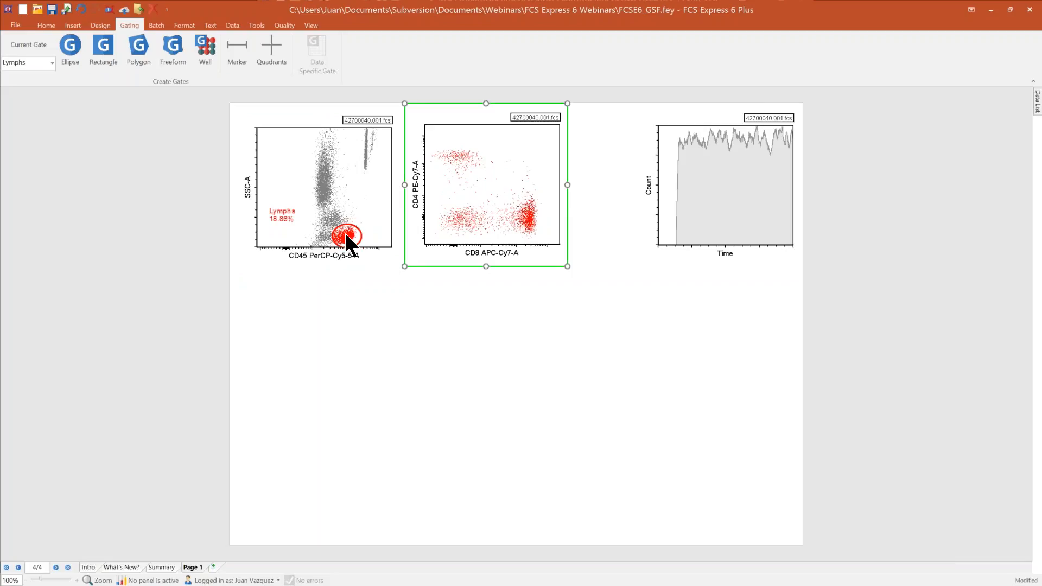
# Step: Apply the Lymphs gate to the Time histogram and change its X axis parameter to CD3 FITC-A
pyautogui.click(691, 144)
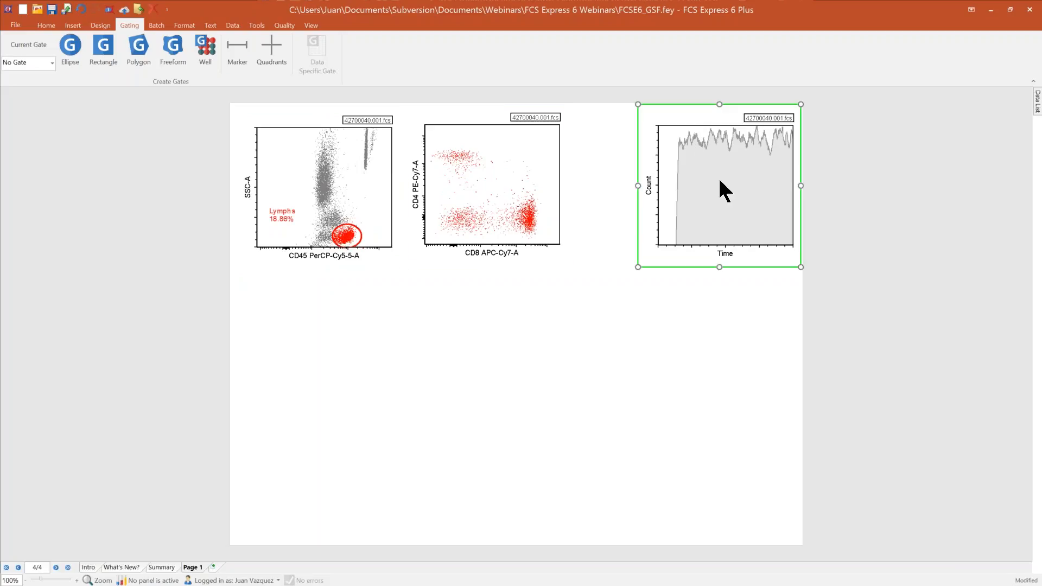
pyautogui.click(52, 63)
pyautogui.click(21, 85)
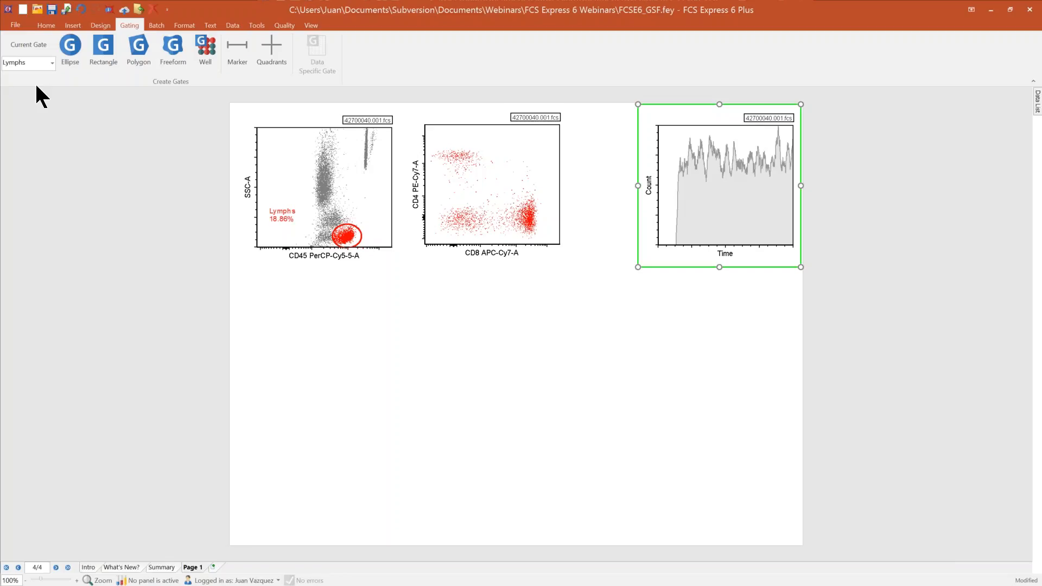
pyautogui.click(724, 255)
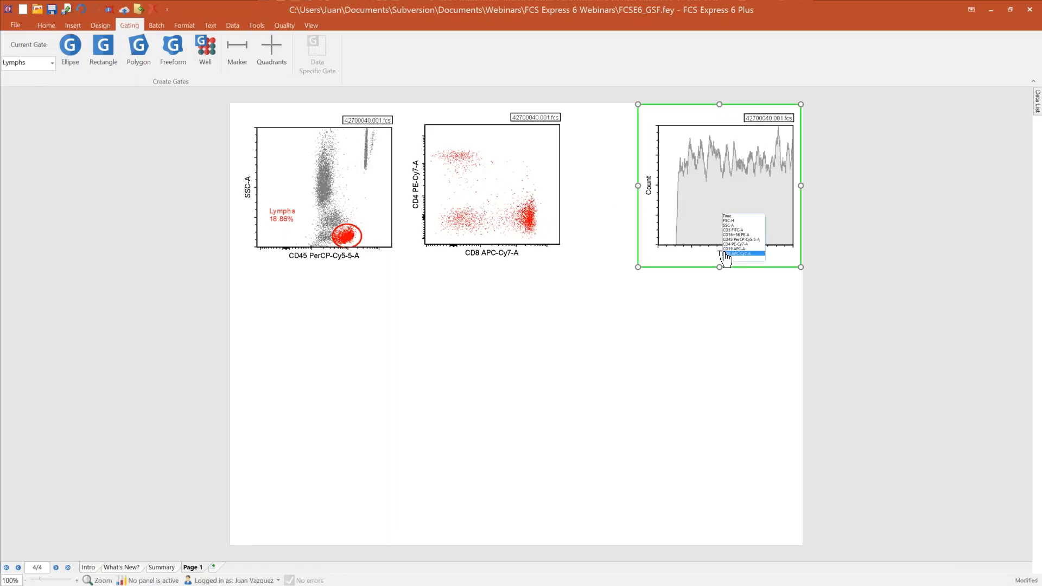
pyautogui.click(741, 230)
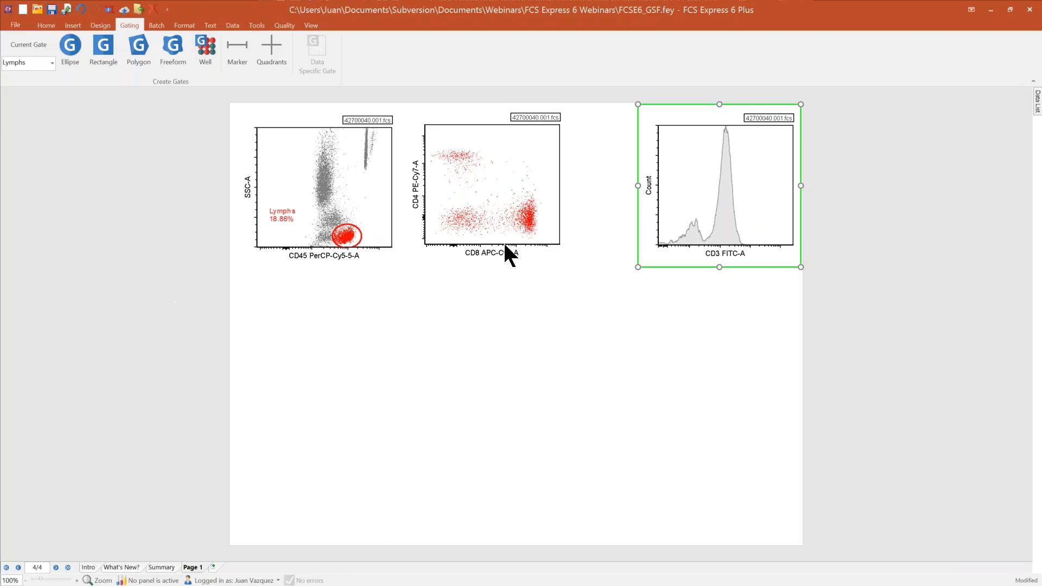
# Step: Set the histogram to No Gate and reapply the Lymphs gate to it directly from the CD45 plot
pyautogui.click(52, 63)
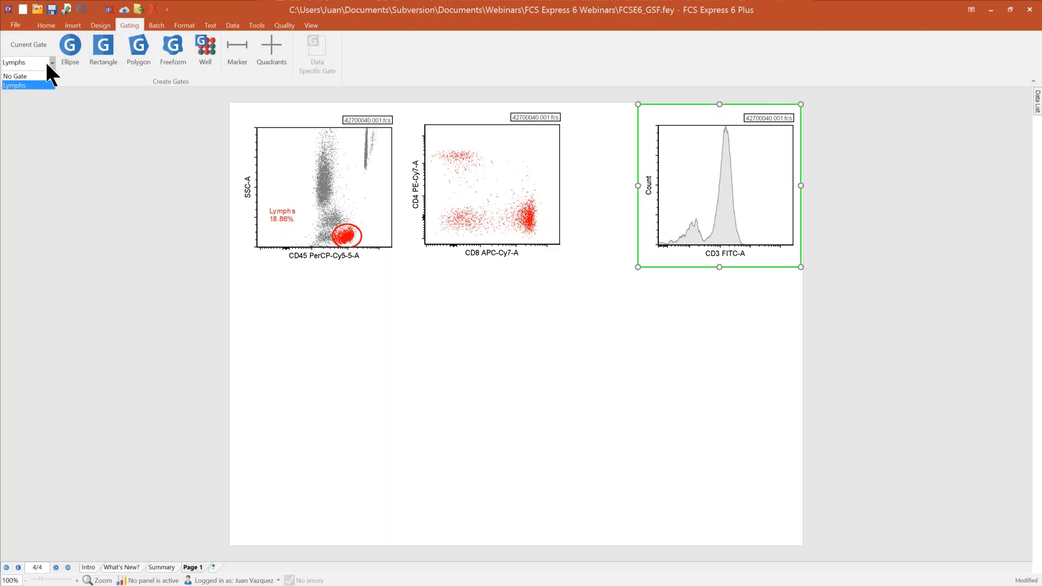
pyautogui.click(33, 76)
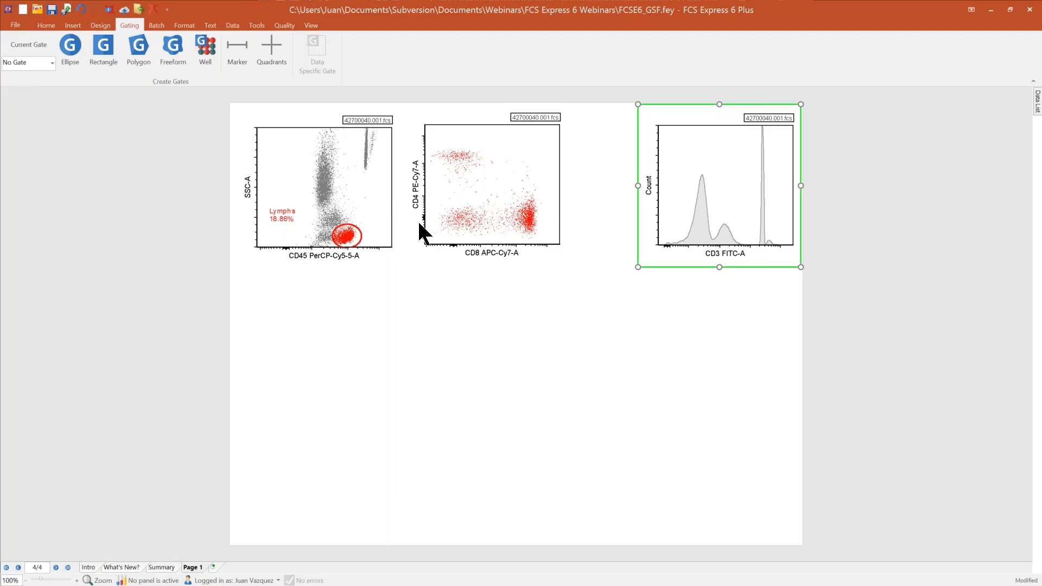
pyautogui.click(346, 238)
pyautogui.moveTo(346, 239); pyautogui.dragTo(724, 217)
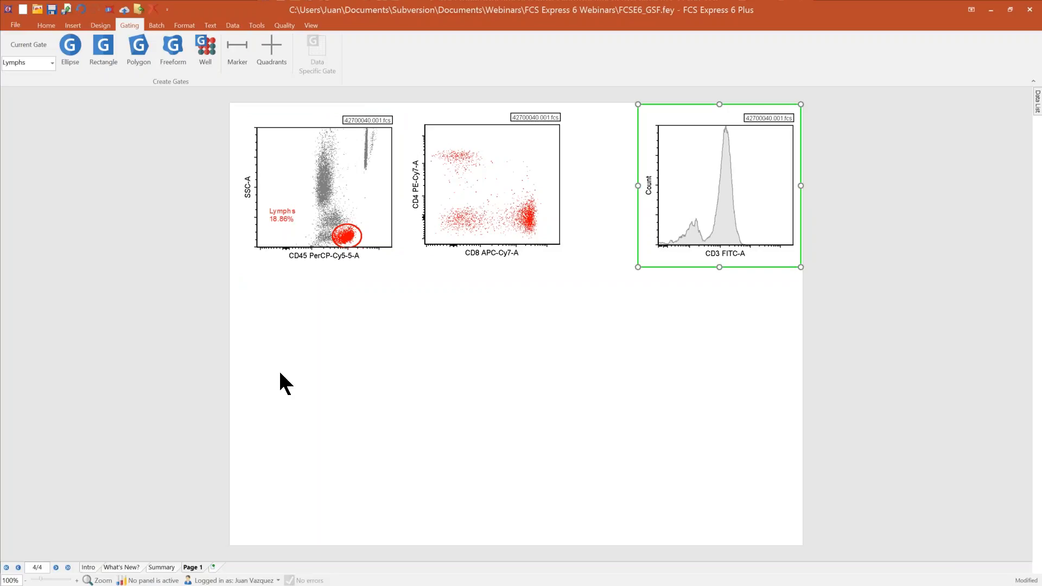
# Step: Insert a Gate View in the blank area beside the layout page
pyautogui.click(73, 27)
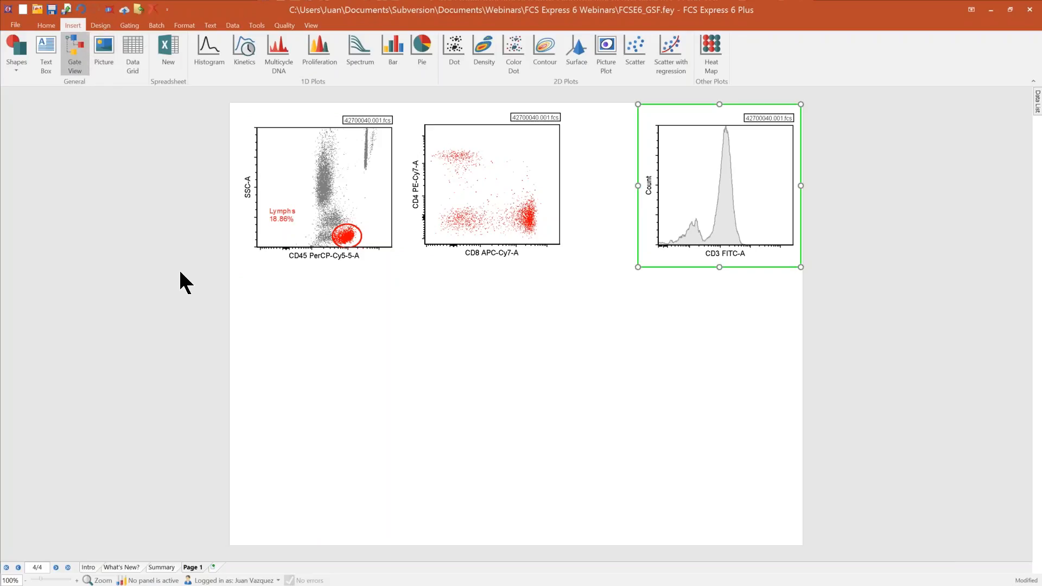
pyautogui.click(23, 116)
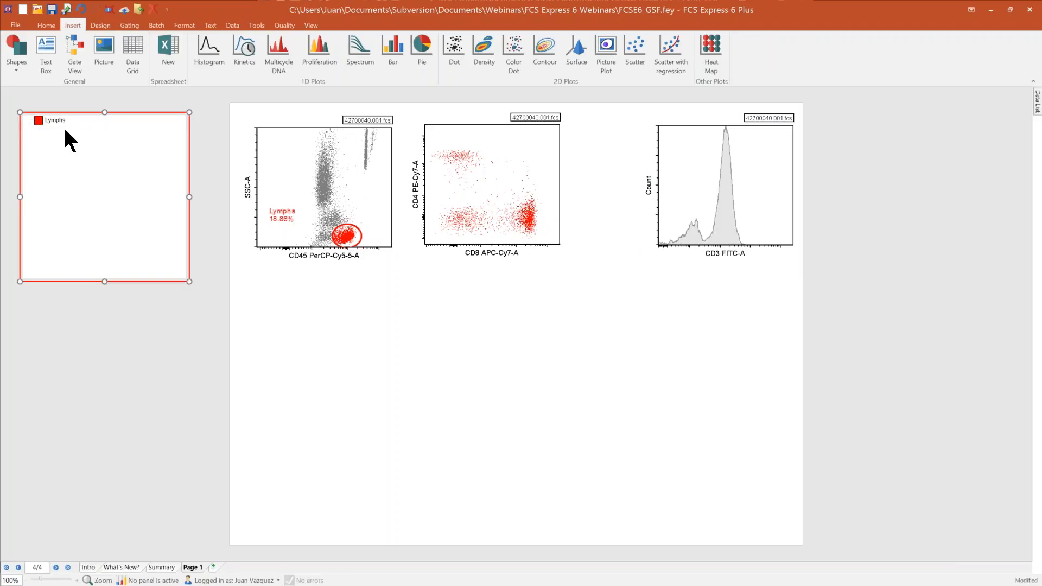
# Step: Draw a rectangle gate around the CD4-high, CD8-low events and create it as "Cd4+" in green with Lymphs as parent
pyautogui.click(130, 24)
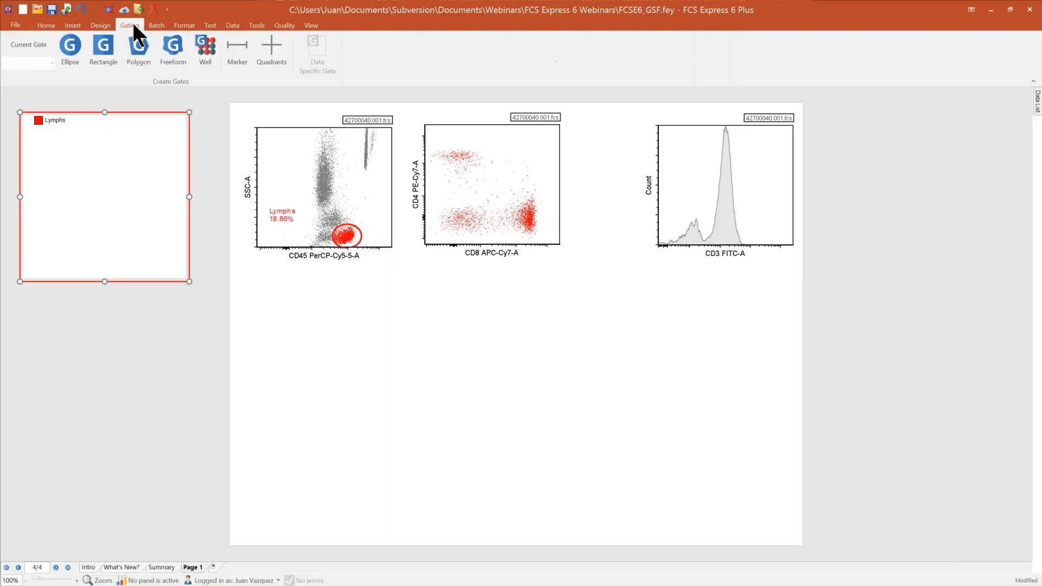
pyautogui.click(103, 47)
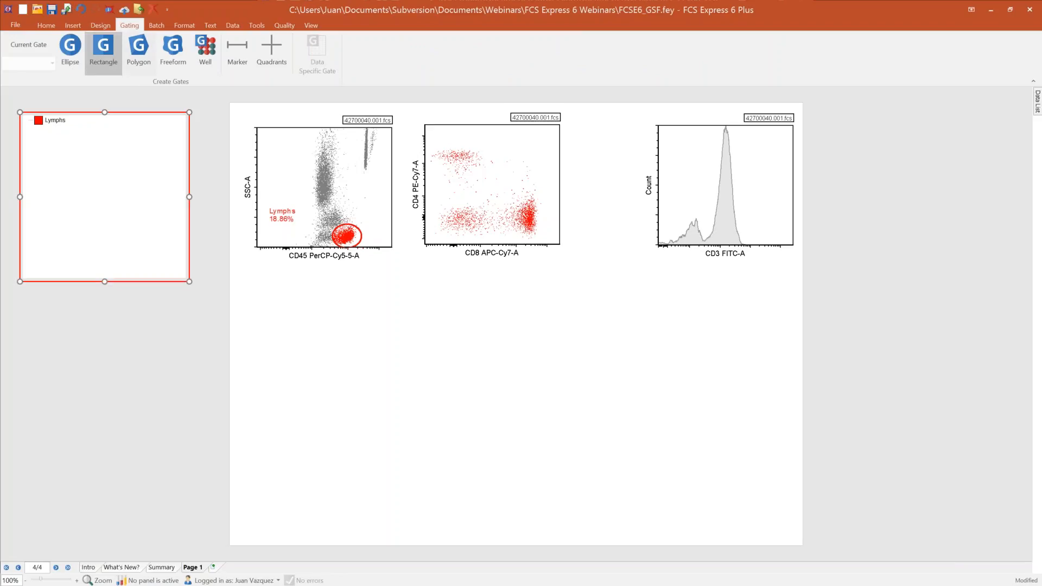
pyautogui.click(484, 179)
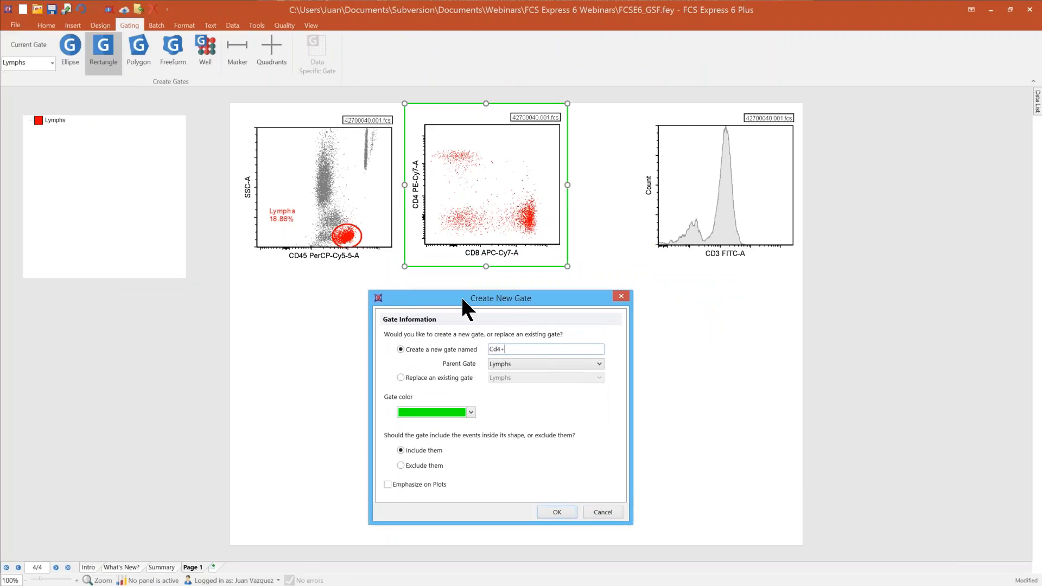
pyautogui.click(561, 512)
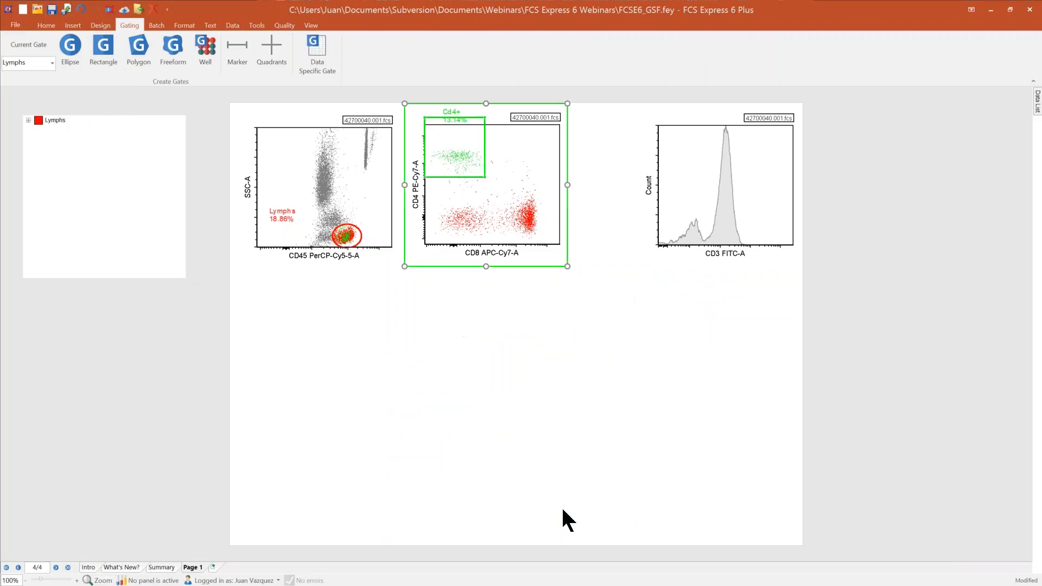
# Step: Expand Lymphs in the Gate View hierarchy and select its Cd4+ child gate
pyautogui.click(28, 120)
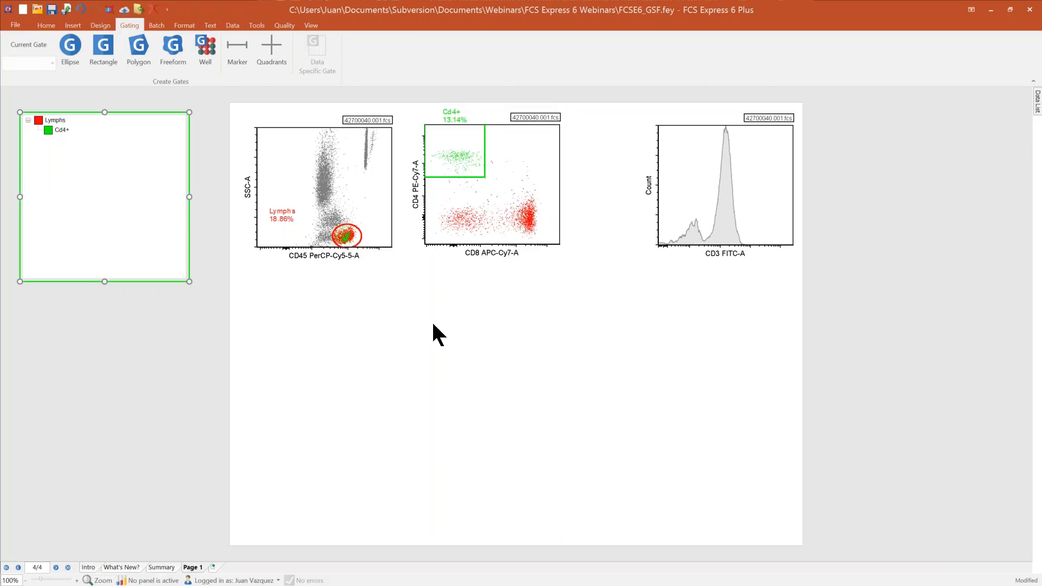
pyautogui.click(395, 342)
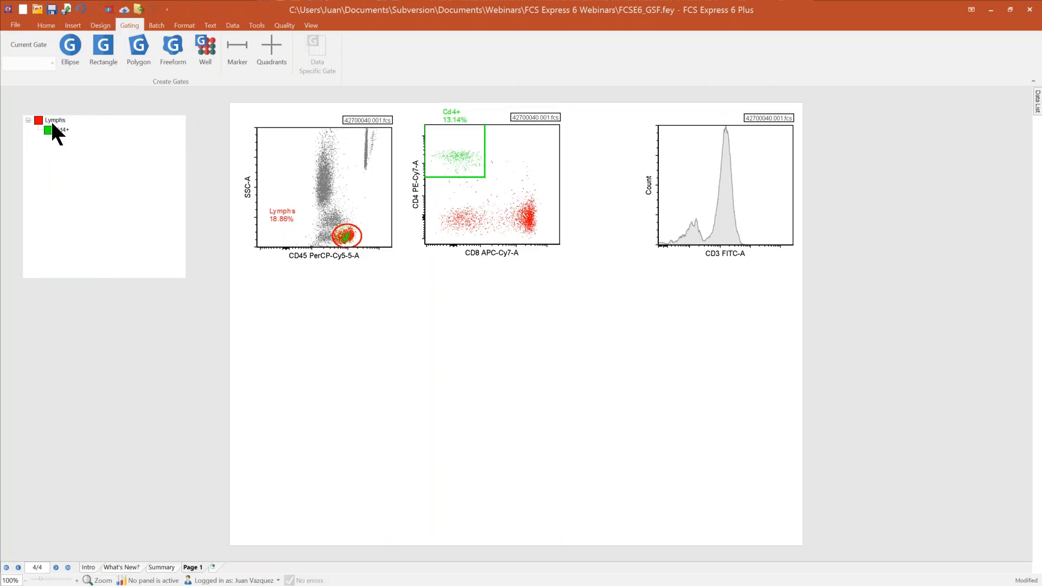
pyautogui.click(54, 130)
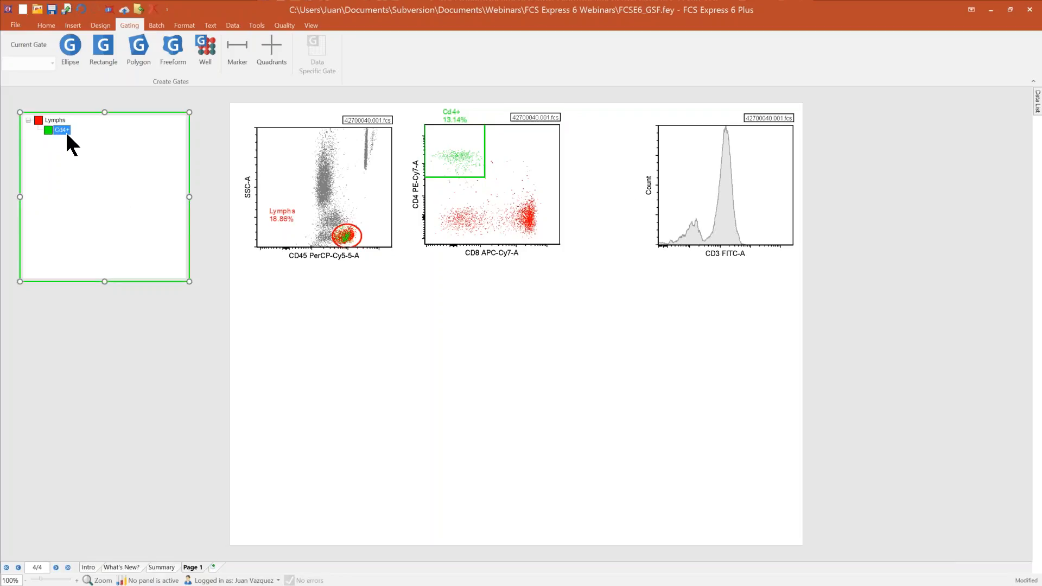
# Step: Apply the Cd4+ gate from the Gate View to the CD3 histogram and undo it
pyautogui.moveTo(62, 131); pyautogui.dragTo(722, 163)
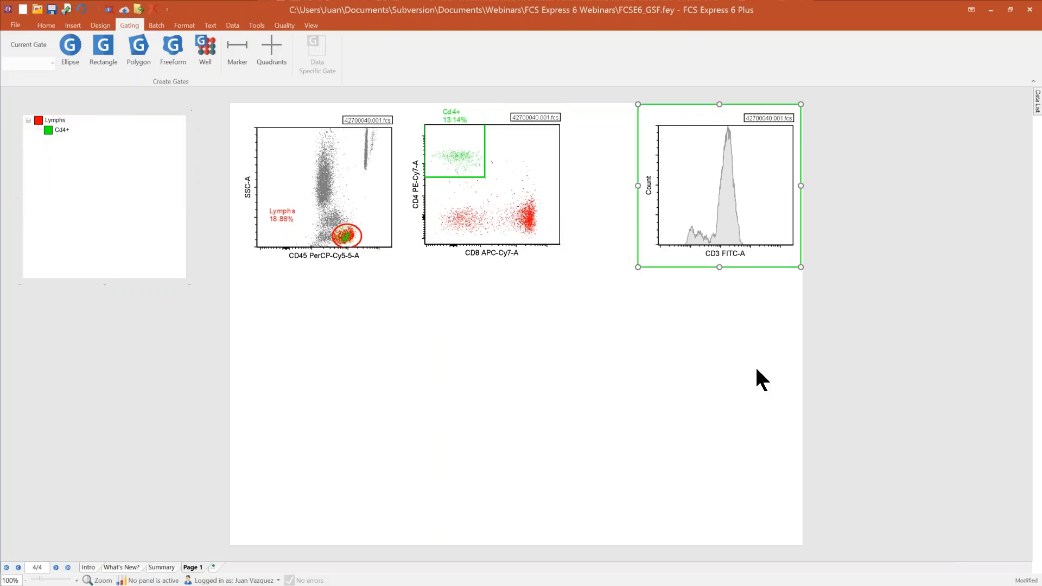
pyautogui.click(81, 9)
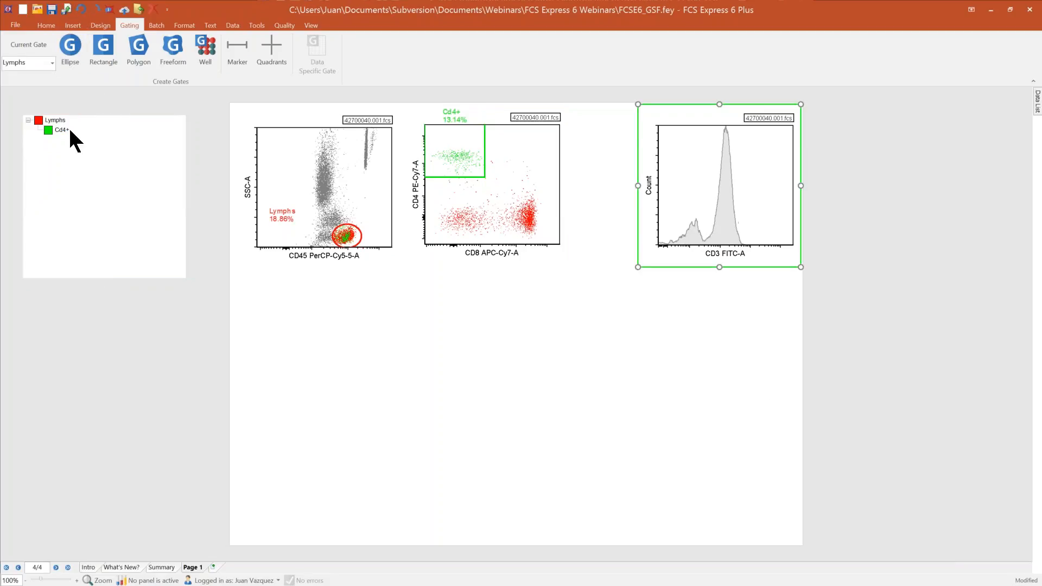
# Step: Move Cd4+ out from under Lymphs in the Gate View hierarchy and restore it as a child of Lymphs
pyautogui.click(61, 131)
pyautogui.moveTo(60, 130); pyautogui.dragTo(39, 135)
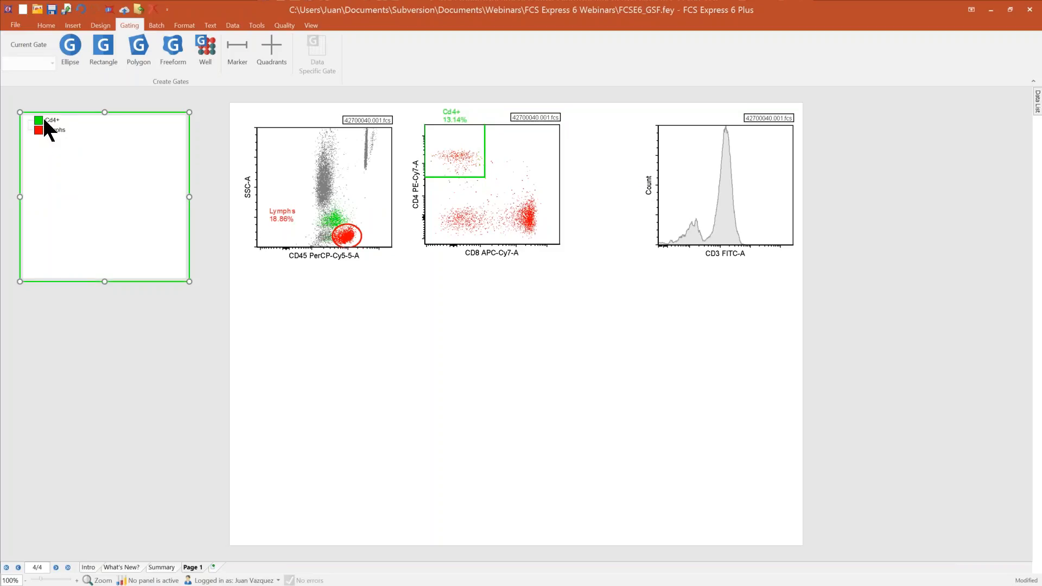
pyautogui.moveTo(48, 120); pyautogui.dragTo(29, 137)
pyautogui.moveTo(52, 130); pyautogui.dragTo(51, 119)
pyautogui.click(158, 375)
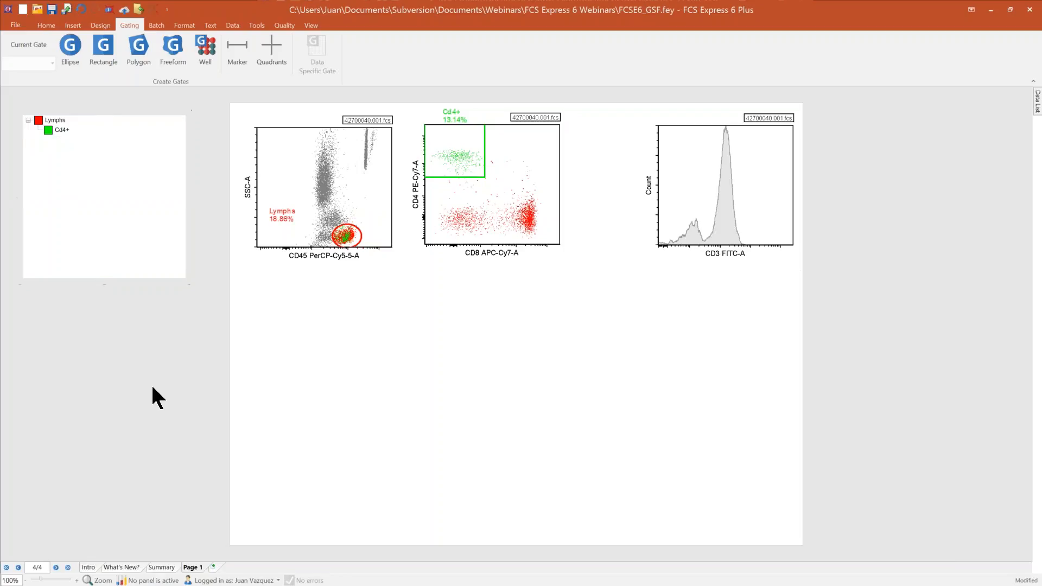
# Step: Enable Emphasize on plots in the Cd4+ gate's properties and undo the change
pyautogui.click(63, 130)
pyautogui.doubleClick(62, 130)
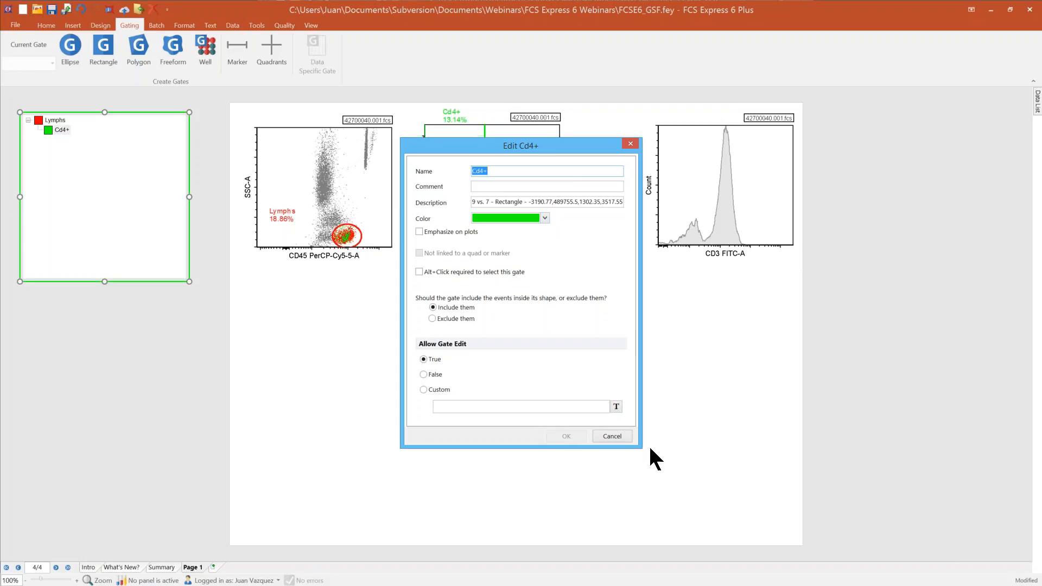
pyautogui.click(419, 232)
pyautogui.moveTo(456, 146); pyautogui.dragTo(704, 221)
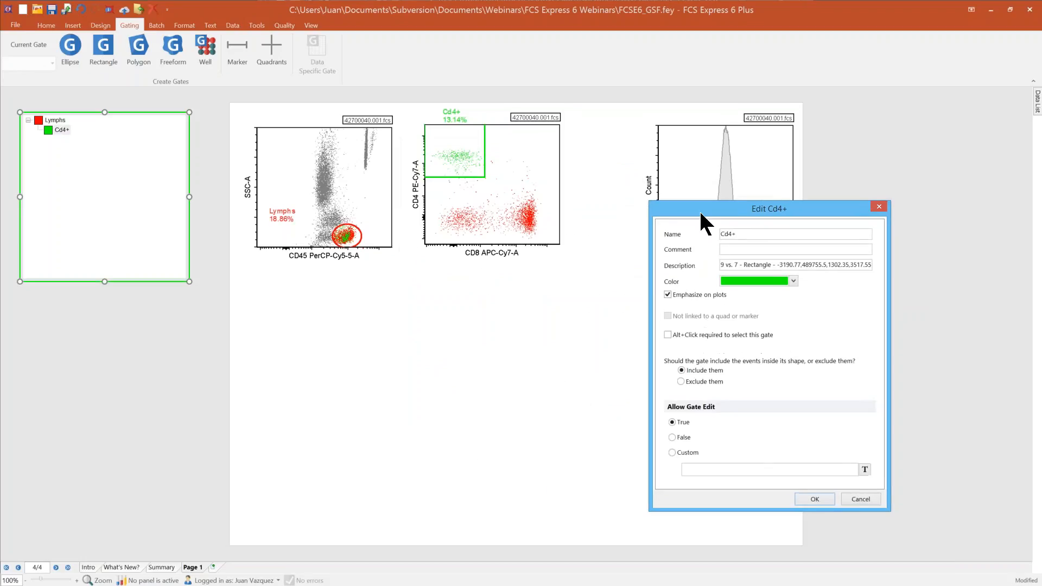
pyautogui.click(831, 495)
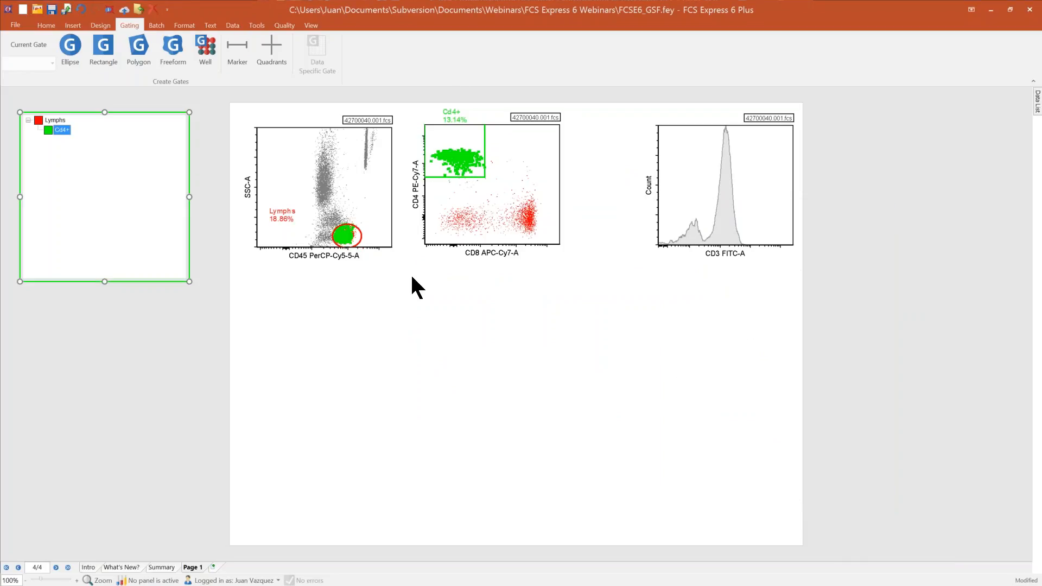
pyautogui.click(81, 9)
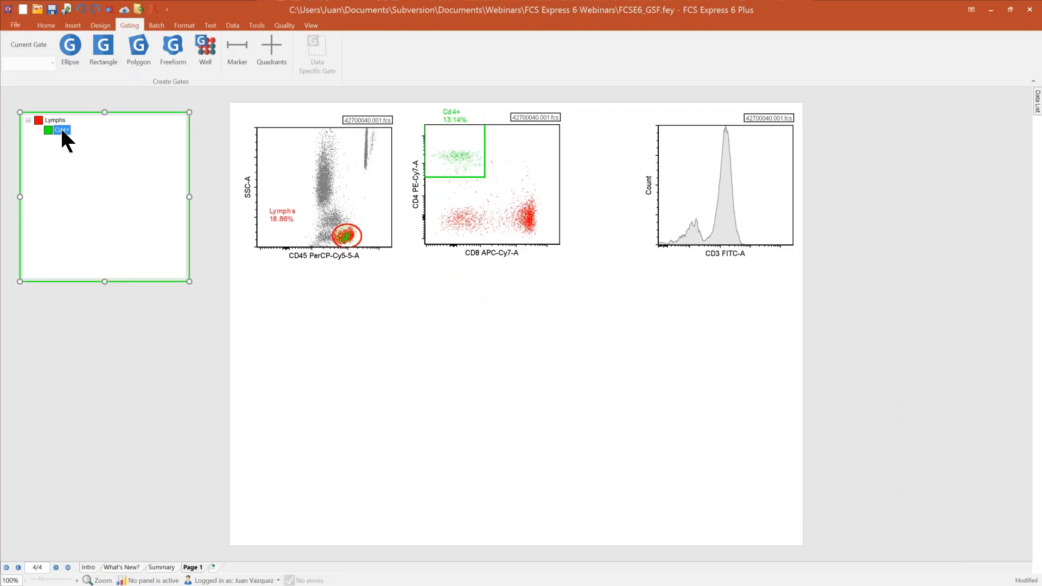
# Step: Review the Cd4+ gate's properties and close them without changes
pyautogui.doubleClick(61, 130)
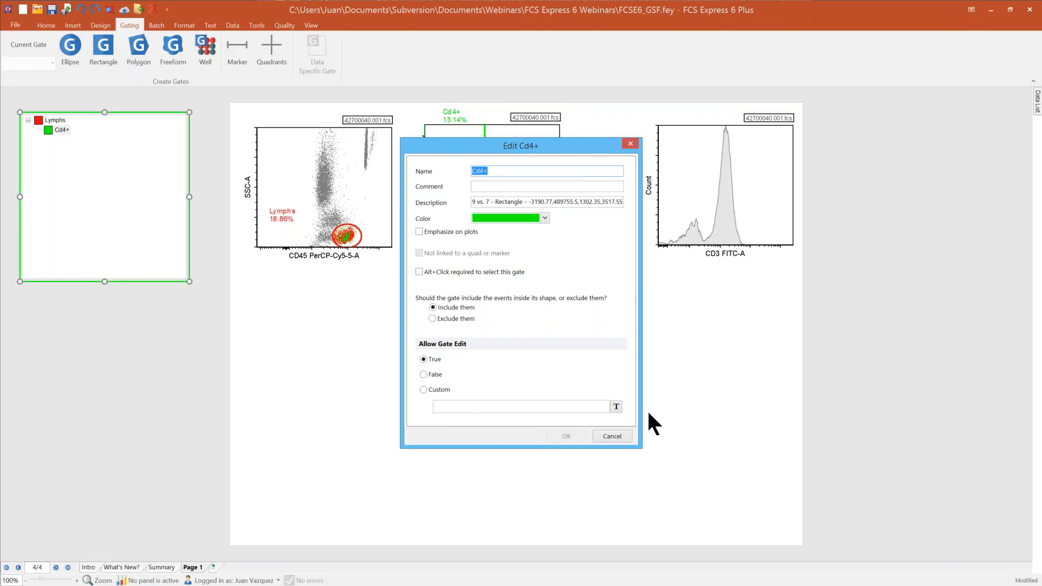
pyautogui.click(611, 436)
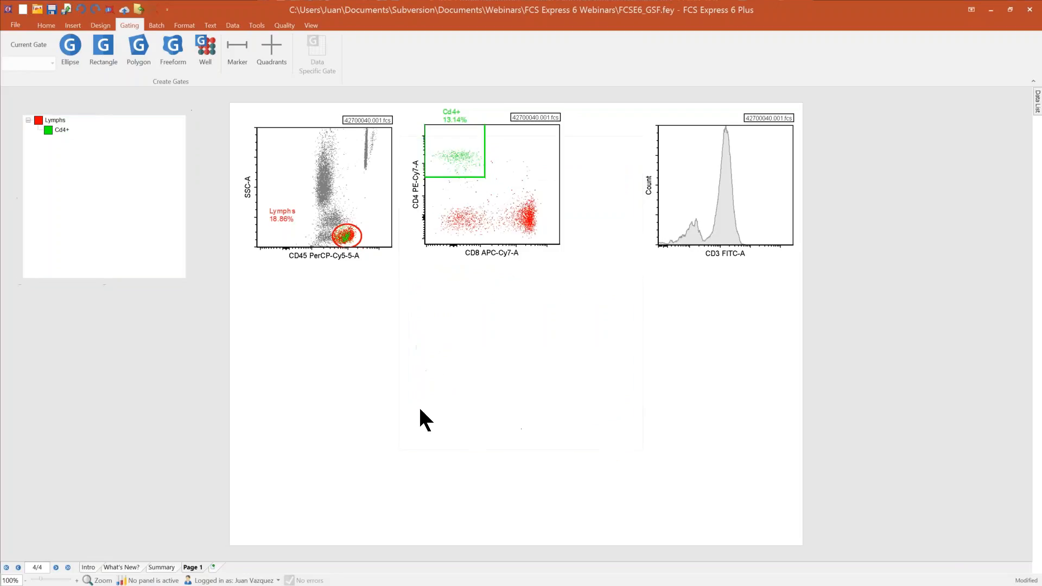
# Step: Delete the Cd4+ gate from the Gate View and undo the deletion
pyautogui.click(62, 130)
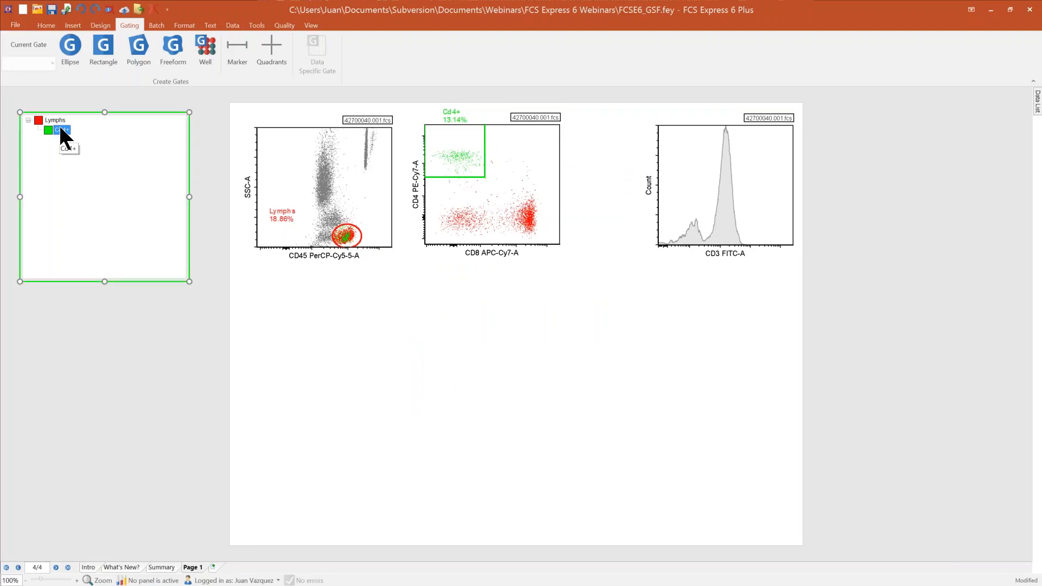
pyautogui.rightClick(61, 132)
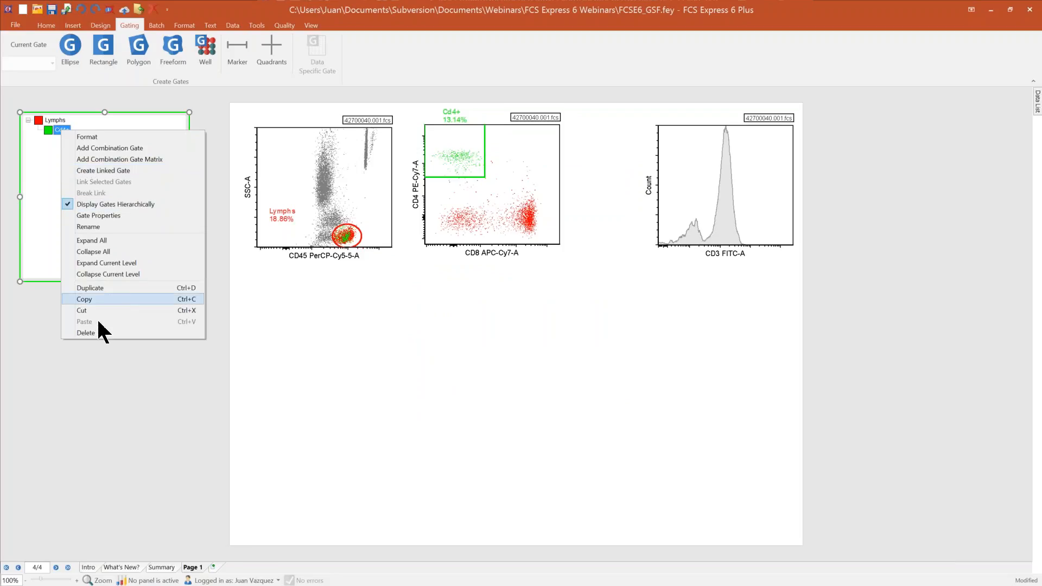
pyautogui.click(92, 332)
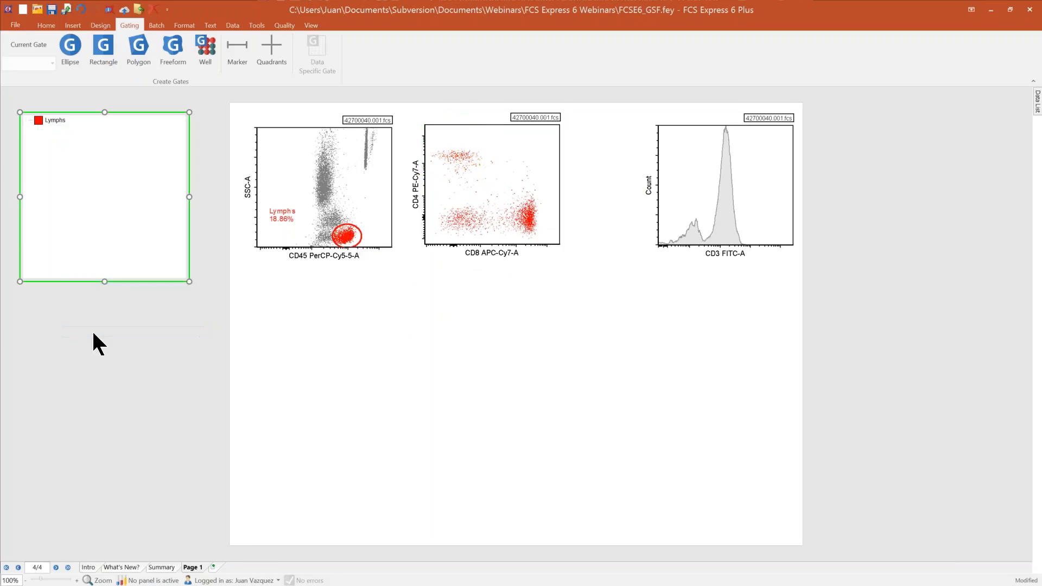
pyautogui.click(81, 9)
# Step: Select the Cd4+ gate on the CD4 versus CD8 plot and delete it from the whole layout
pyautogui.click(457, 132)
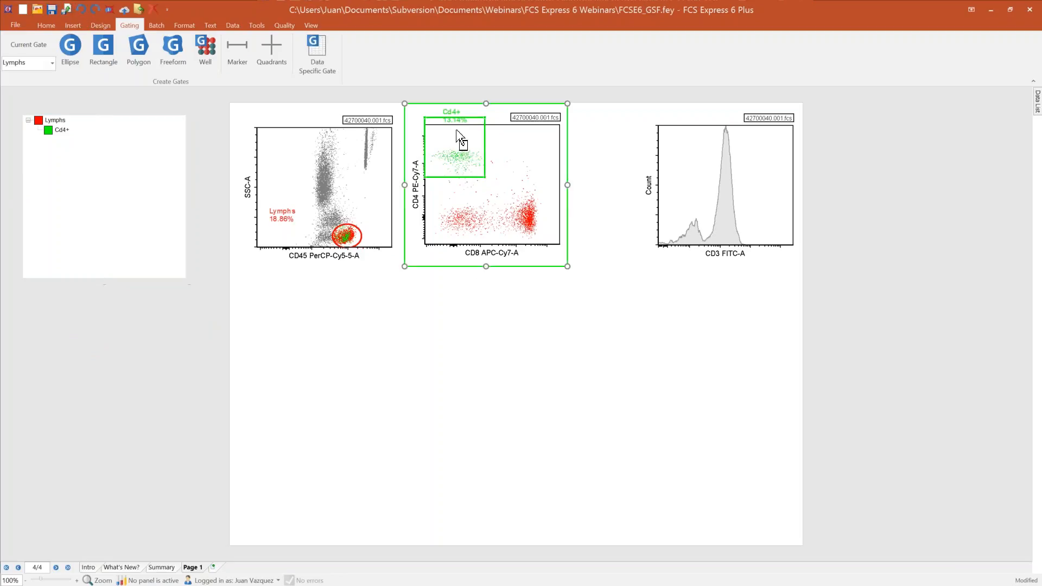
pyautogui.press('Delete')
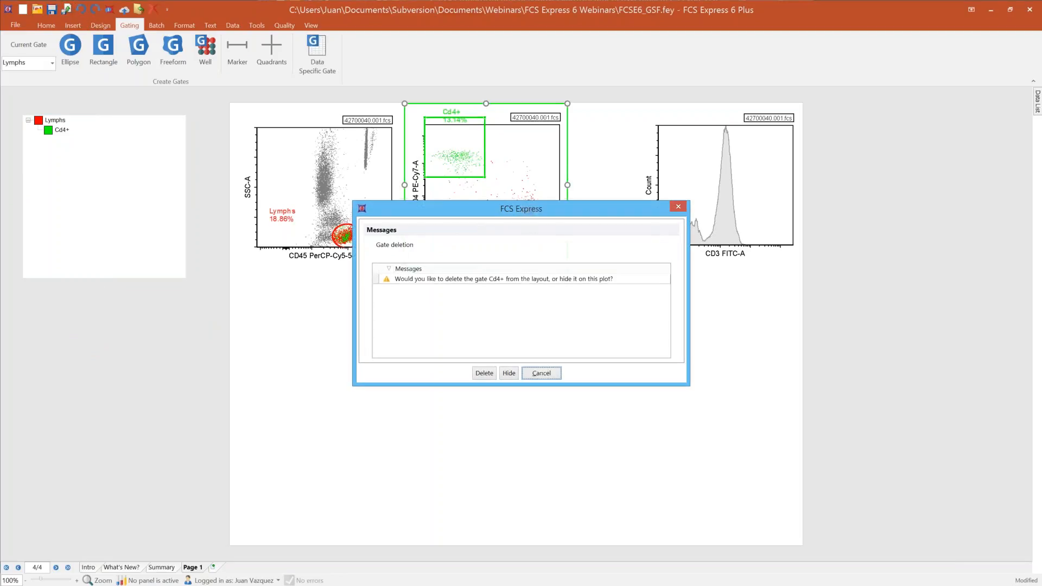
pyautogui.click(484, 374)
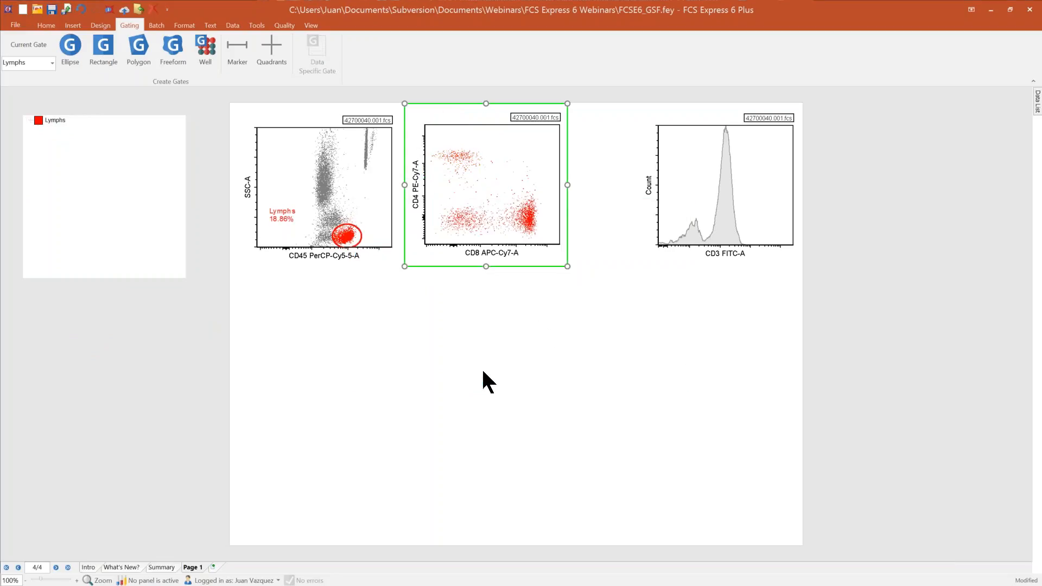
pyautogui.click(450, 375)
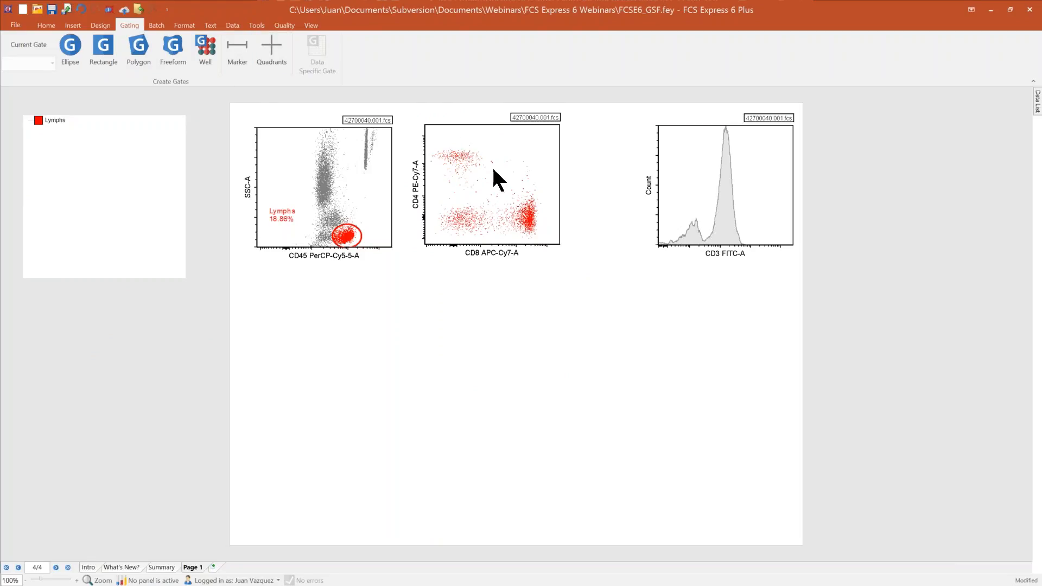
# Step: Place quadrants on the CD4 versus CD8 plot and adjust their center to separate the populations
pyautogui.click(271, 43)
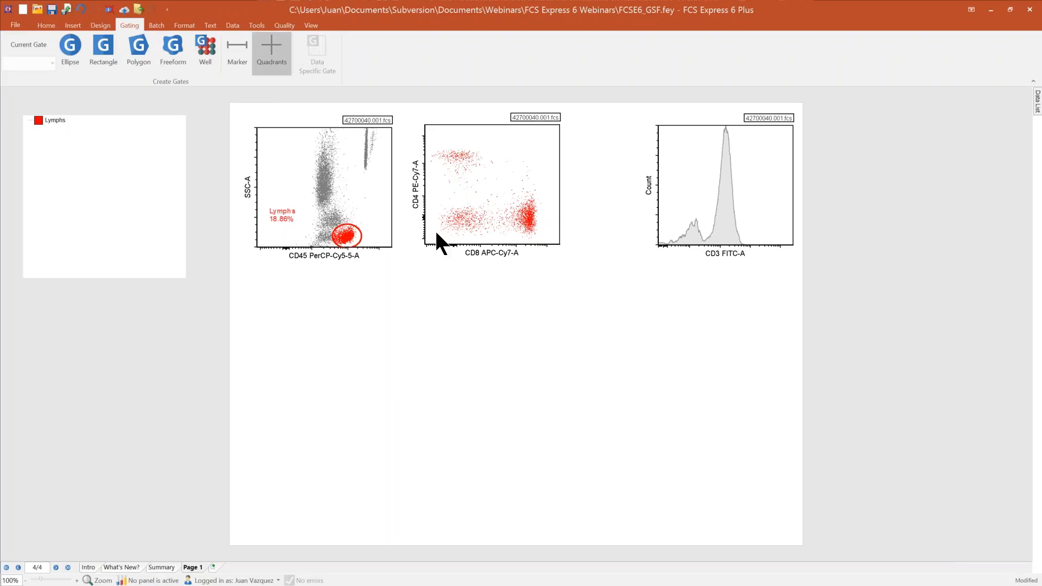
pyautogui.click(491, 181)
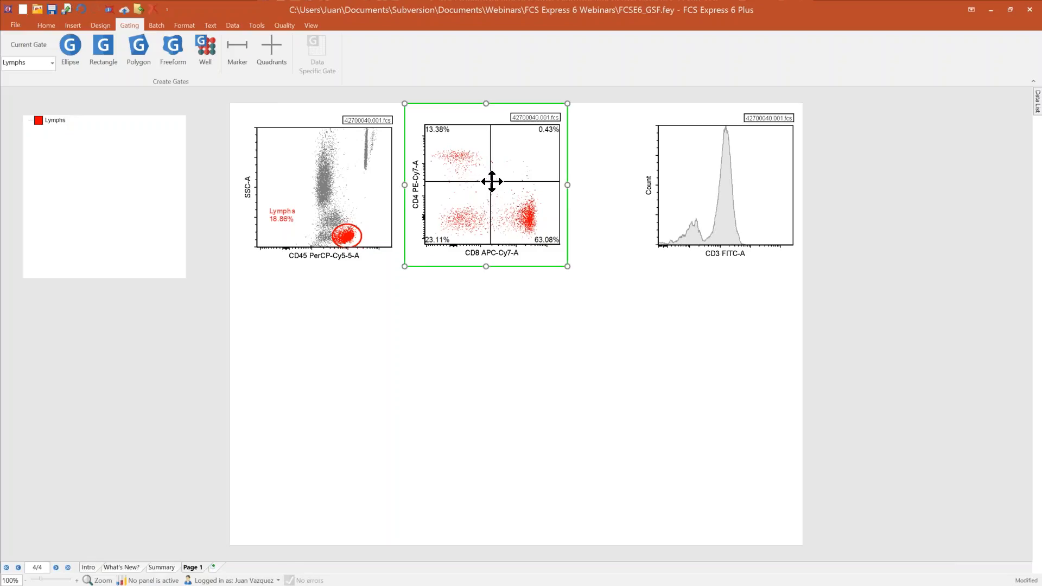
pyautogui.moveTo(490, 181)
pyautogui.mouseDown()
pyautogui.moveTo(475, 185)
pyautogui.moveTo(504, 190)
pyautogui.mouseUp()
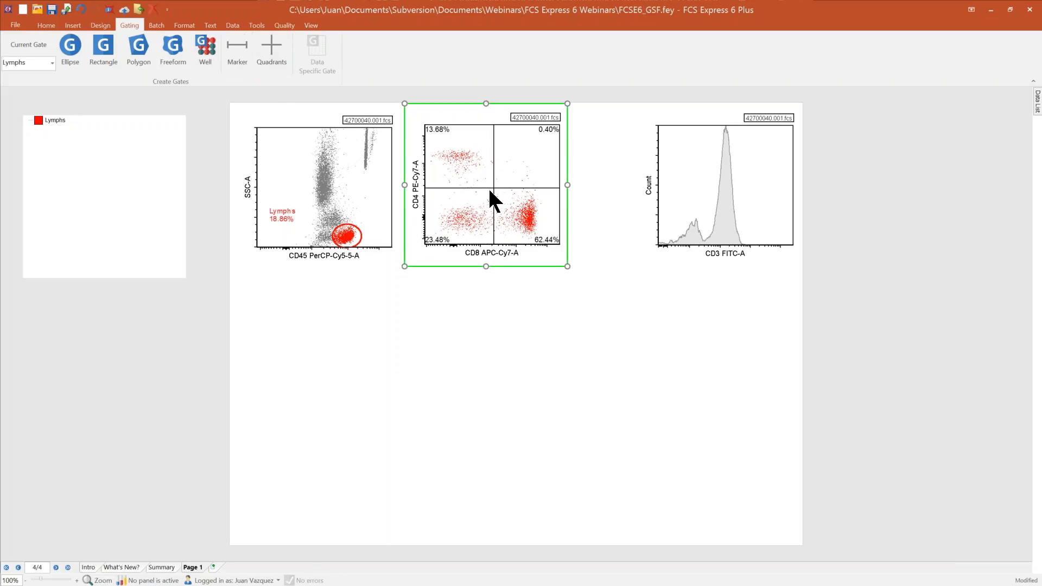
# Step: Set the quadrant type of the CD4 versus CD8 plot to Floating
pyautogui.rightClick(456, 211)
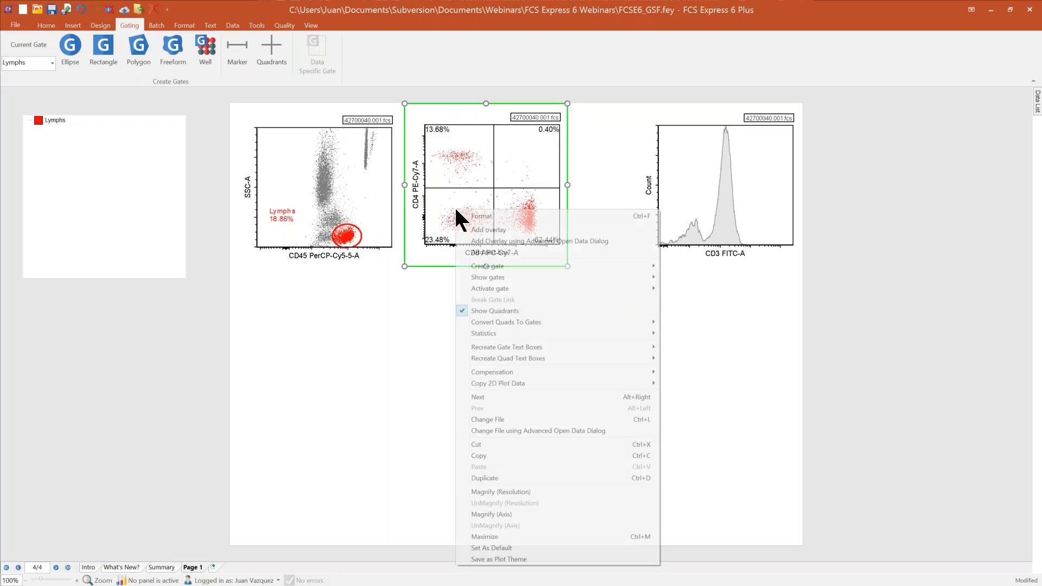
pyautogui.click(526, 216)
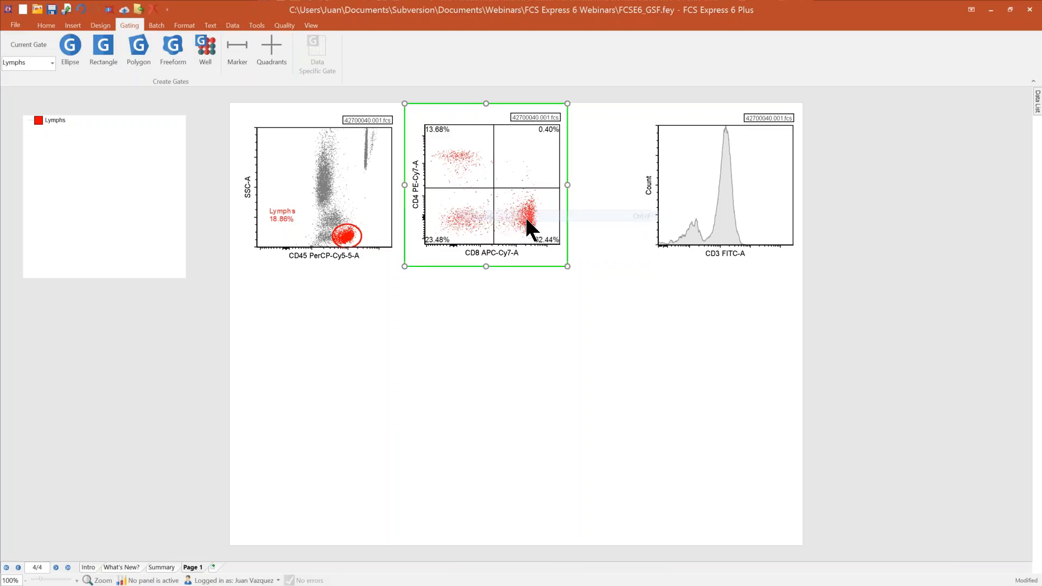
pyautogui.click(329, 280)
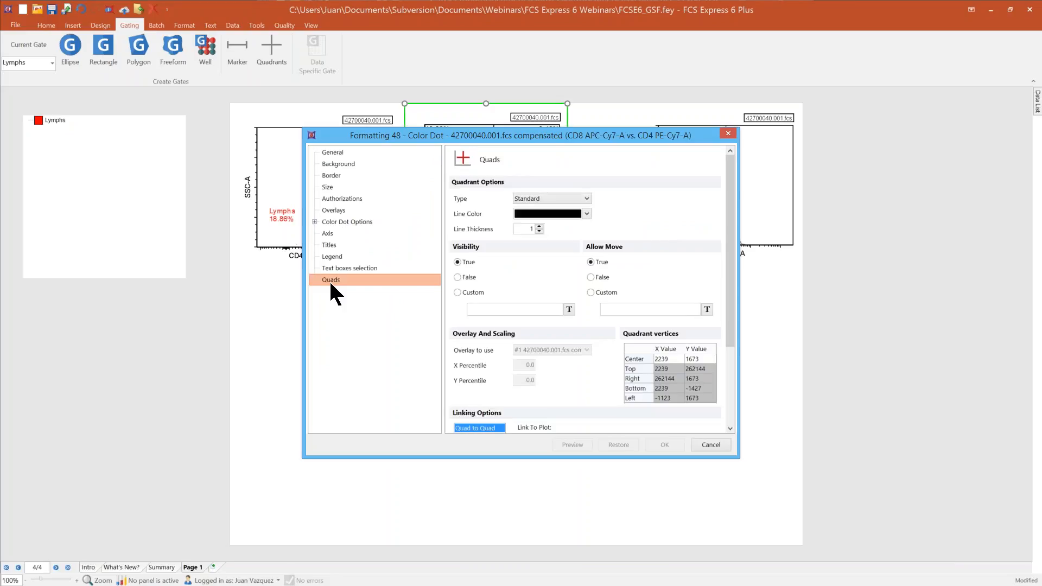
pyautogui.click(587, 200)
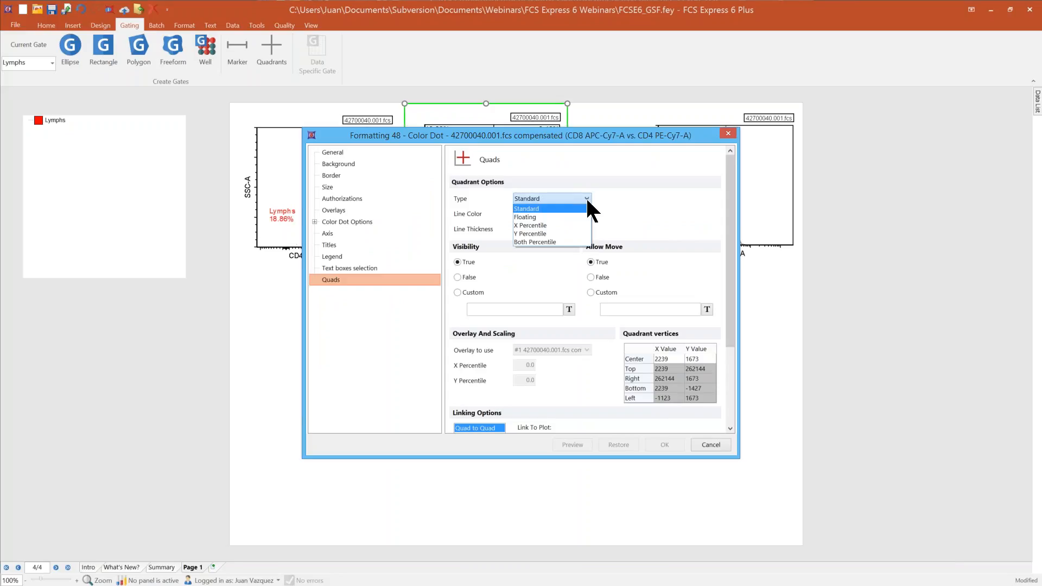
pyautogui.click(561, 216)
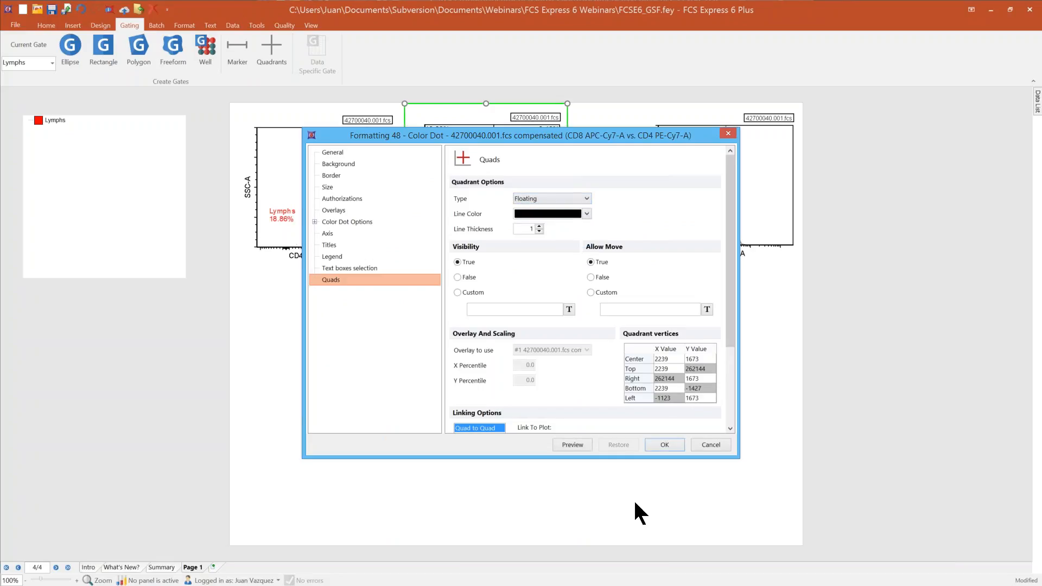
pyautogui.click(664, 445)
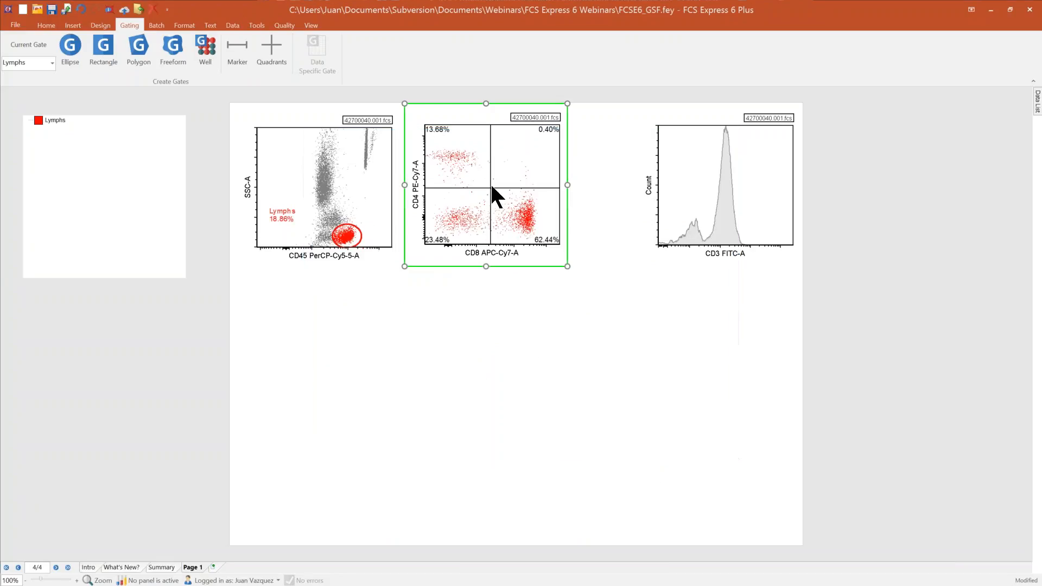
# Step: Skew the floating quadrants by moving their center and line ends, and undo back to the standard quadrants
pyautogui.moveTo(491, 187); pyautogui.dragTo(505, 161)
pyautogui.moveTo(489, 244); pyautogui.dragTo(476, 244)
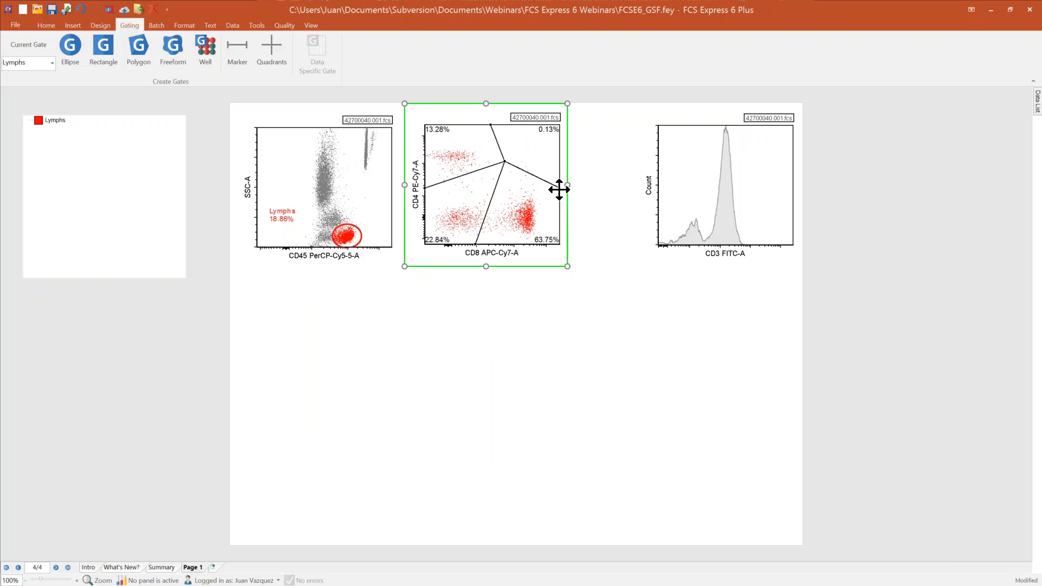
pyautogui.moveTo(559, 187); pyautogui.dragTo(559, 207)
pyautogui.click(82, 9)
pyautogui.click(81, 9)
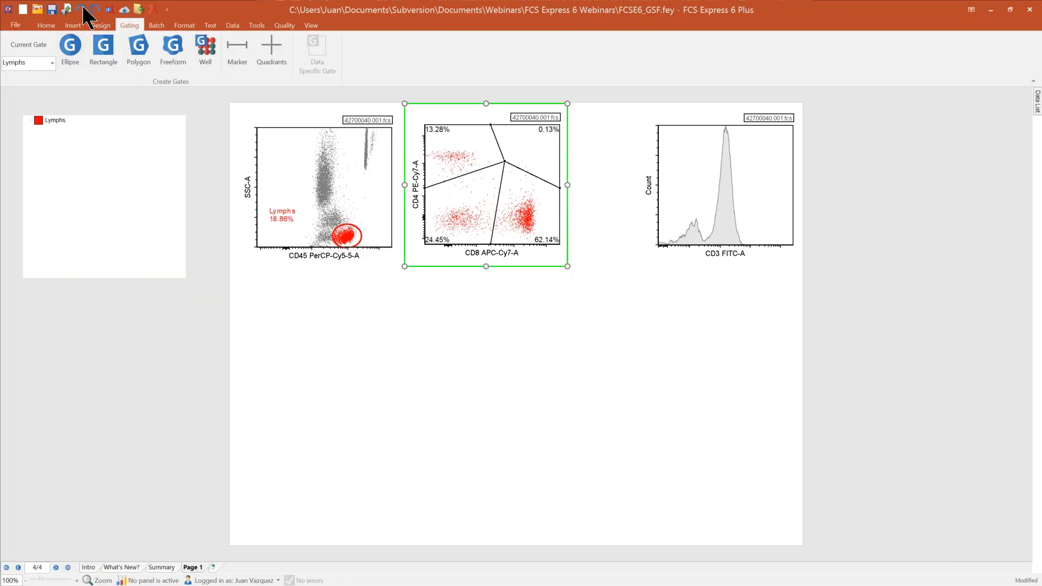
pyautogui.click(82, 9)
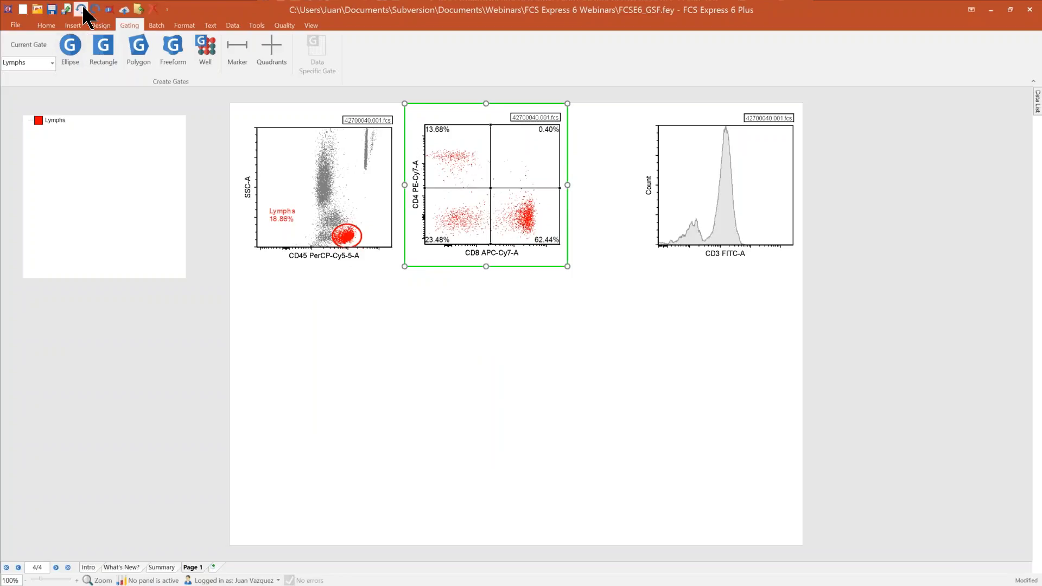
# Step: Set the CD4 versus CD8 plot's quadrants to Both Percentile with X and Y percentiles of 99, and preview them on the plot
pyautogui.rightClick(507, 197)
pyautogui.click(525, 204)
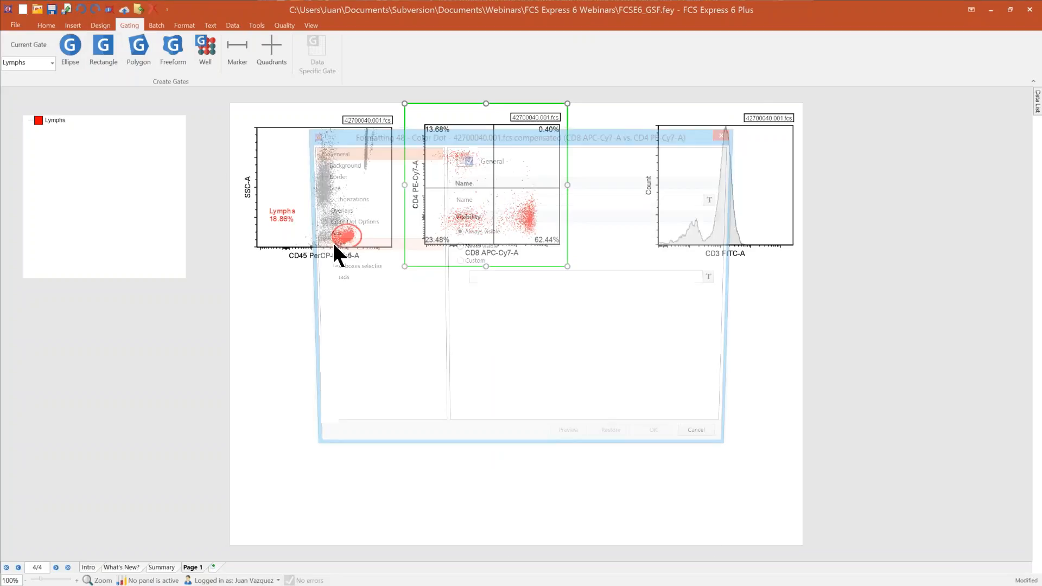
pyautogui.click(330, 278)
pyautogui.click(553, 198)
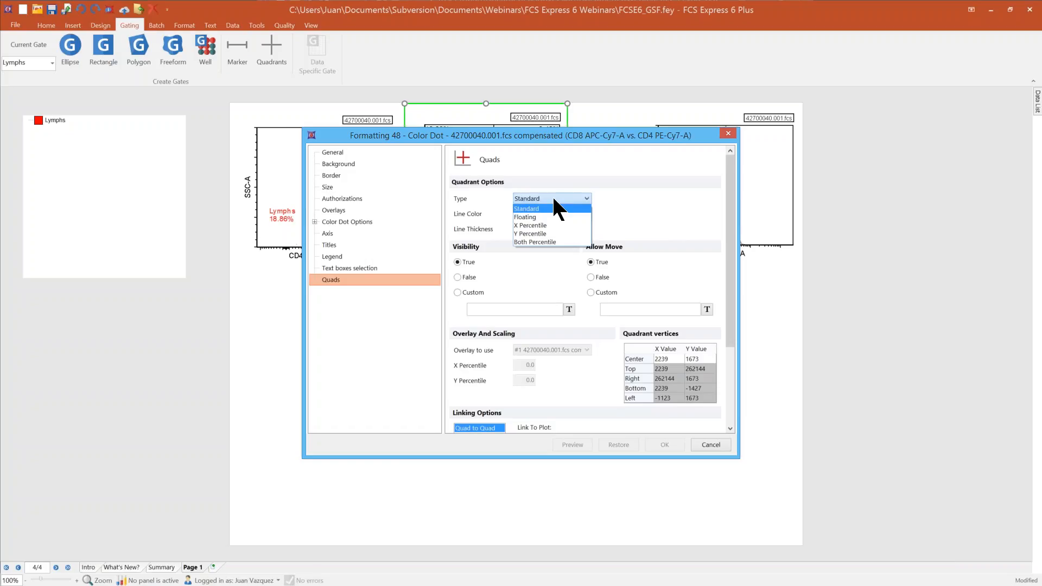
pyautogui.click(527, 242)
pyautogui.click(531, 365)
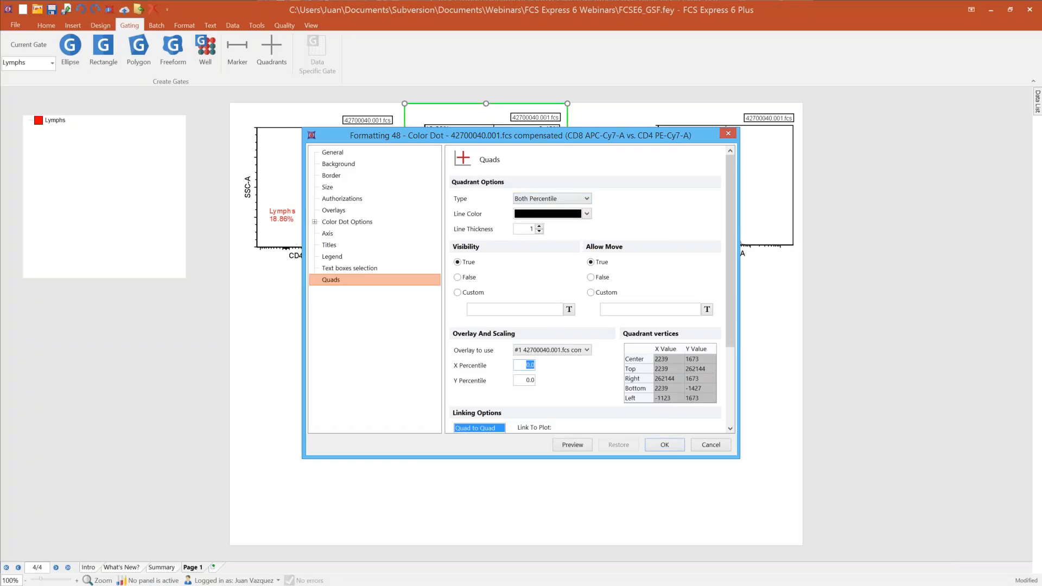
pyautogui.write('99')
pyautogui.click(524, 380)
pyautogui.write('9')
pyautogui.click(562, 446)
pyautogui.moveTo(406, 140); pyautogui.dragTo(665, 211)
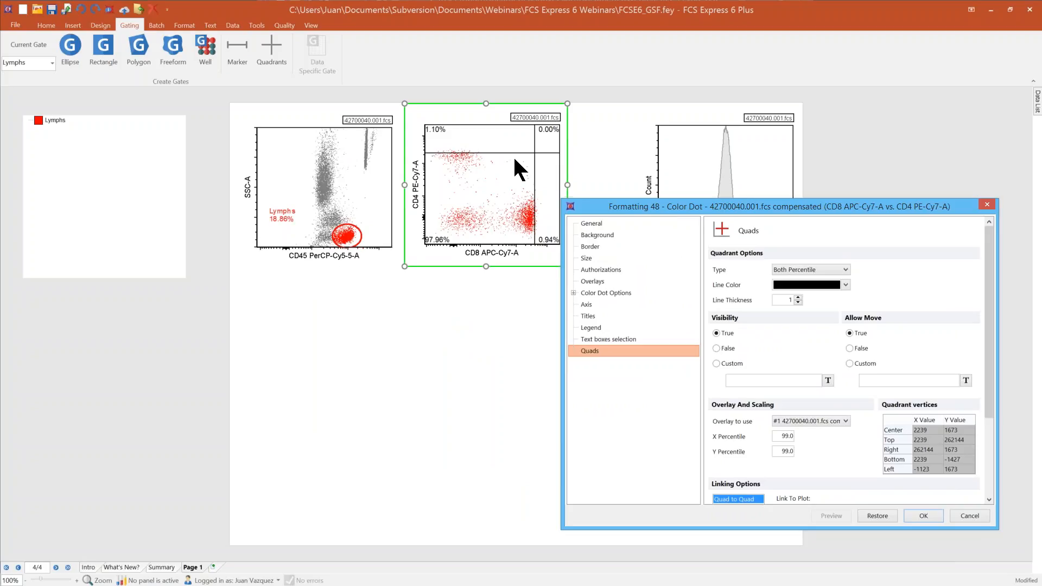
# Step: Try linking the CD4 versus CD8 quadrants to the quadrants of the CD45 versus SSC-A plot, and discard the formatting changes
pyautogui.moveTo(989, 295); pyautogui.dragTo(987, 363)
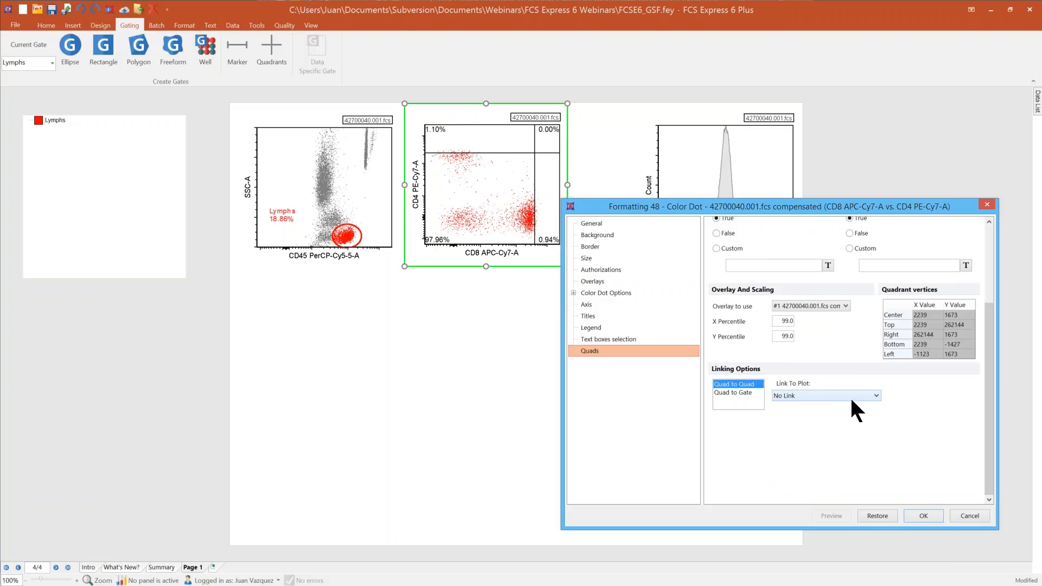
pyautogui.click(878, 395)
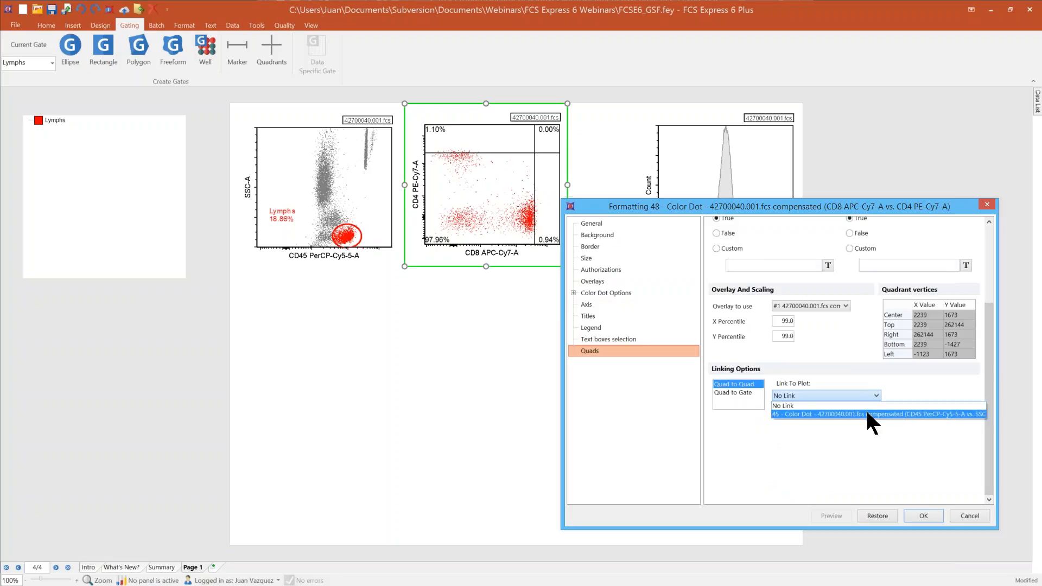
pyautogui.click(867, 413)
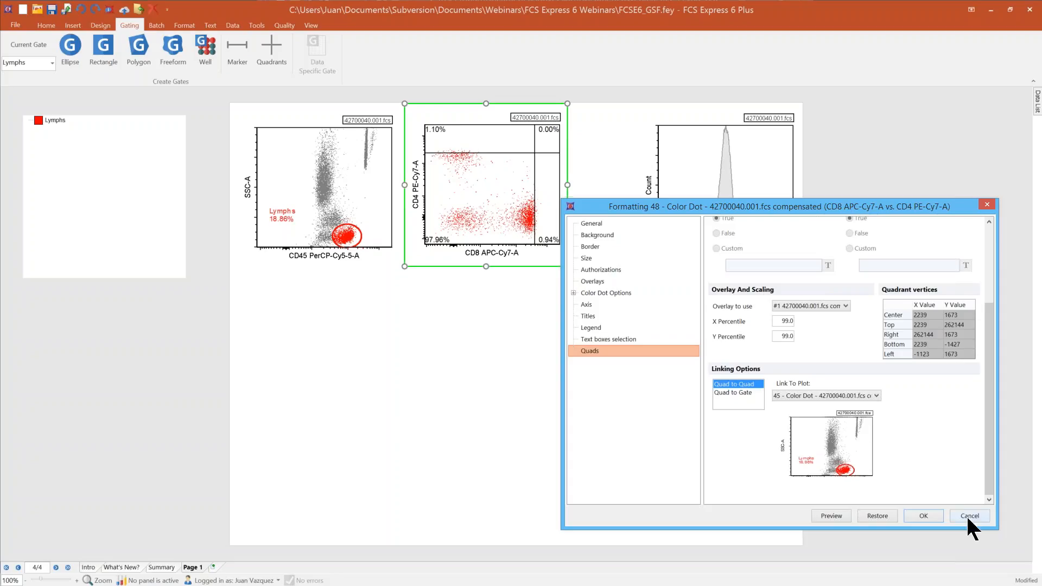
pyautogui.click(933, 516)
pyautogui.click(535, 310)
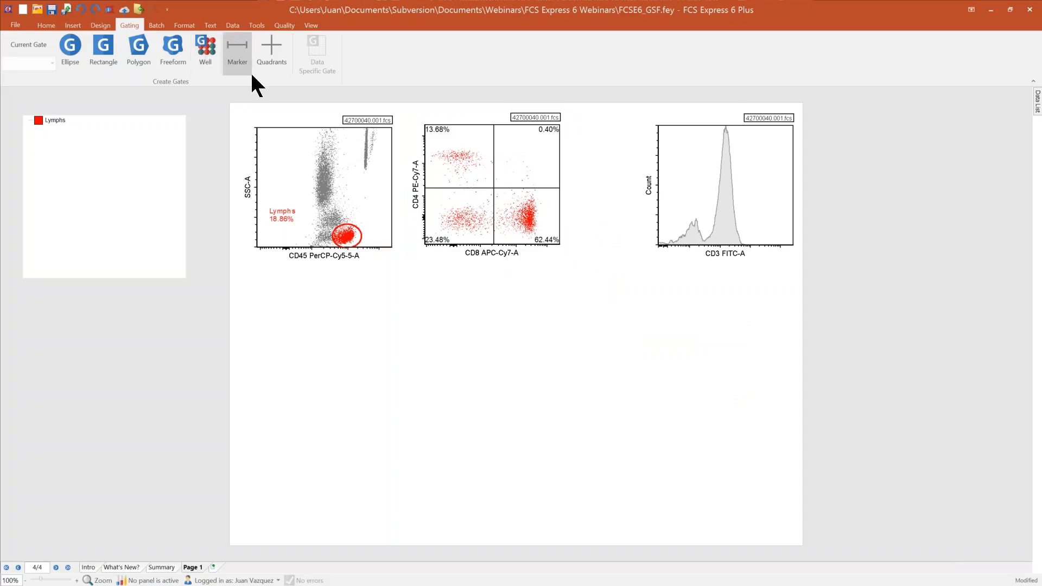
# Step: Add a marker to the CD3 histogram, adjust it to span the smaller low-CD3 peak, and place its label above that peak
pyautogui.click(231, 53)
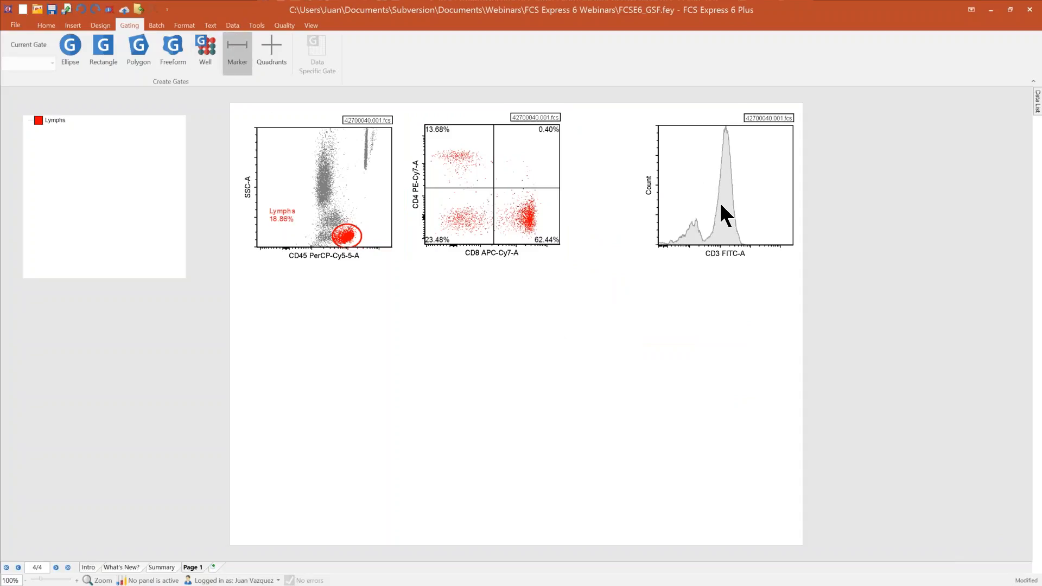
pyautogui.moveTo(706, 190); pyautogui.dragTo(755, 189)
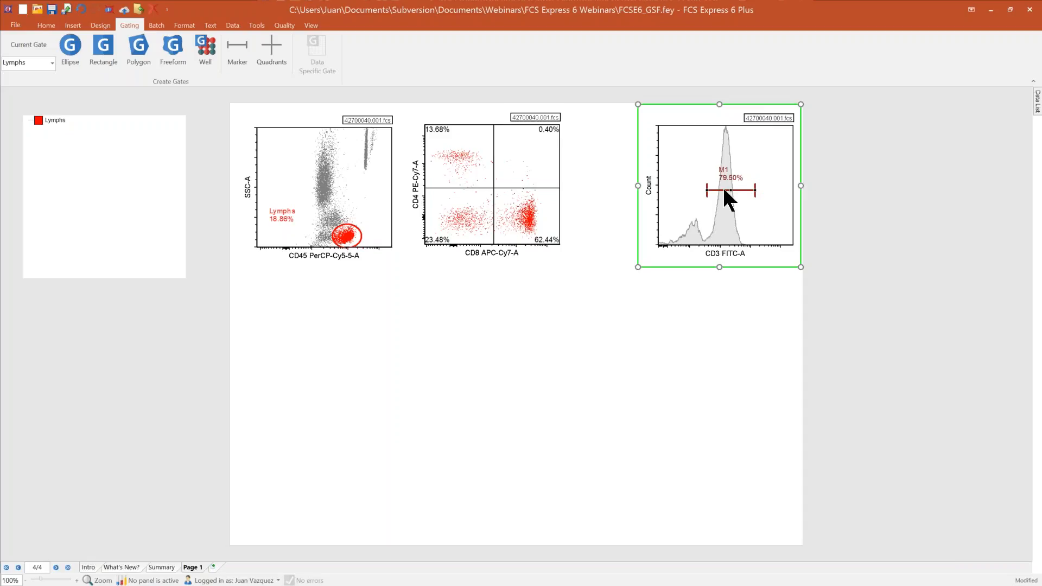
pyautogui.moveTo(731, 190)
pyautogui.mouseDown()
pyautogui.moveTo(700, 185)
pyautogui.moveTo(676, 197)
pyautogui.moveTo(777, 206)
pyautogui.moveTo(739, 205)
pyautogui.moveTo(757, 205)
pyautogui.mouseUp()
pyautogui.moveTo(732, 202); pyautogui.dragTo(680, 204)
pyautogui.click(728, 172)
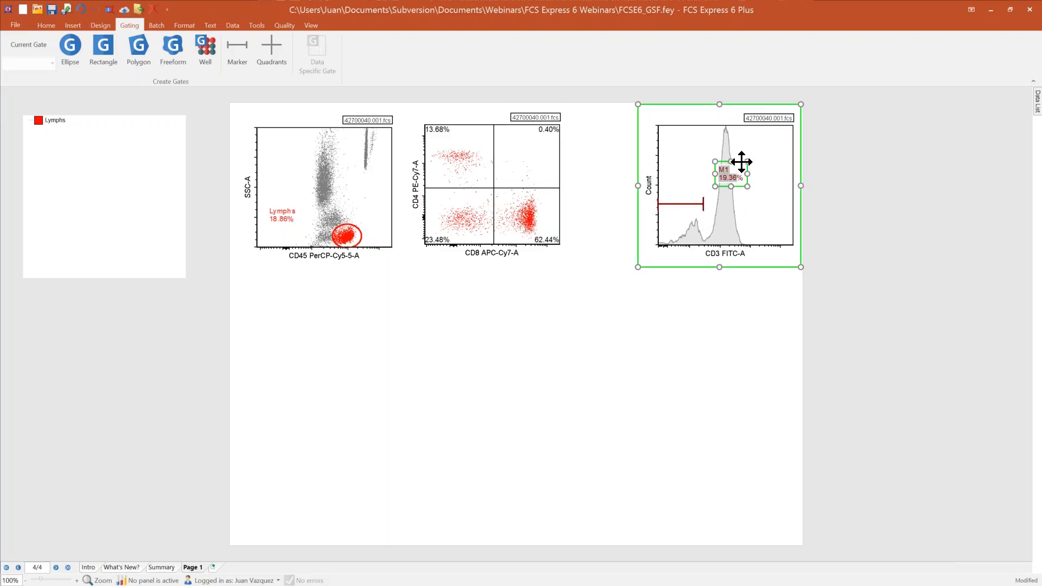
pyautogui.moveTo(739, 164); pyautogui.dragTo(681, 131)
# Step: Add a second marker over the main CD3 peak, align it with M1, and adjust their shared boundary between the two peaks
pyautogui.click(233, 54)
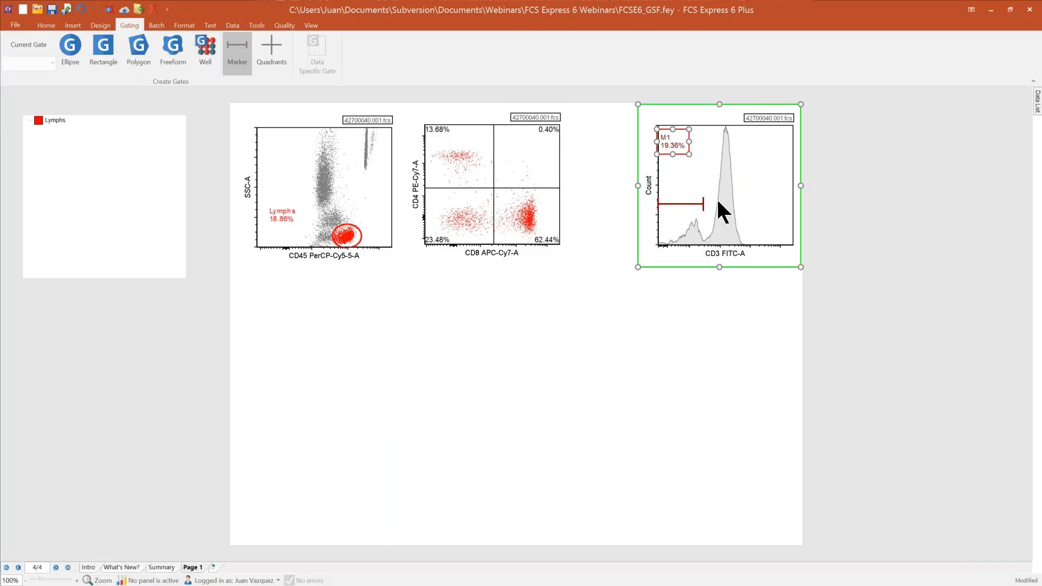
pyautogui.moveTo(713, 209)
pyautogui.mouseDown()
pyautogui.moveTo(796, 209)
pyautogui.moveTo(757, 211)
pyautogui.mouseUp()
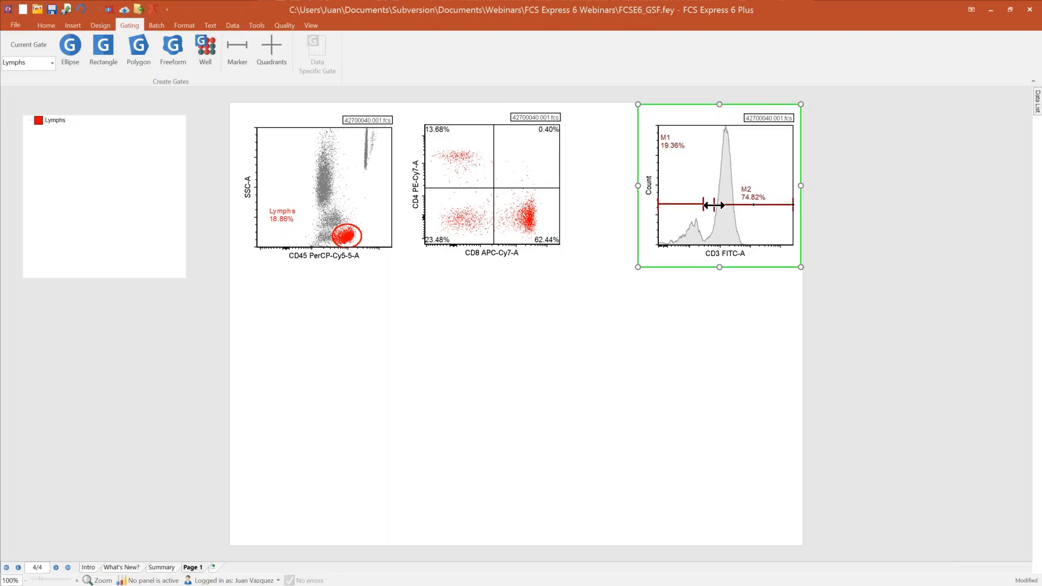
pyautogui.moveTo(714, 205); pyautogui.dragTo(713, 205)
pyautogui.moveTo(708, 205)
pyautogui.mouseDown()
pyautogui.moveTo(744, 206)
pyautogui.moveTo(707, 205)
pyautogui.mouseUp()
pyautogui.click(719, 295)
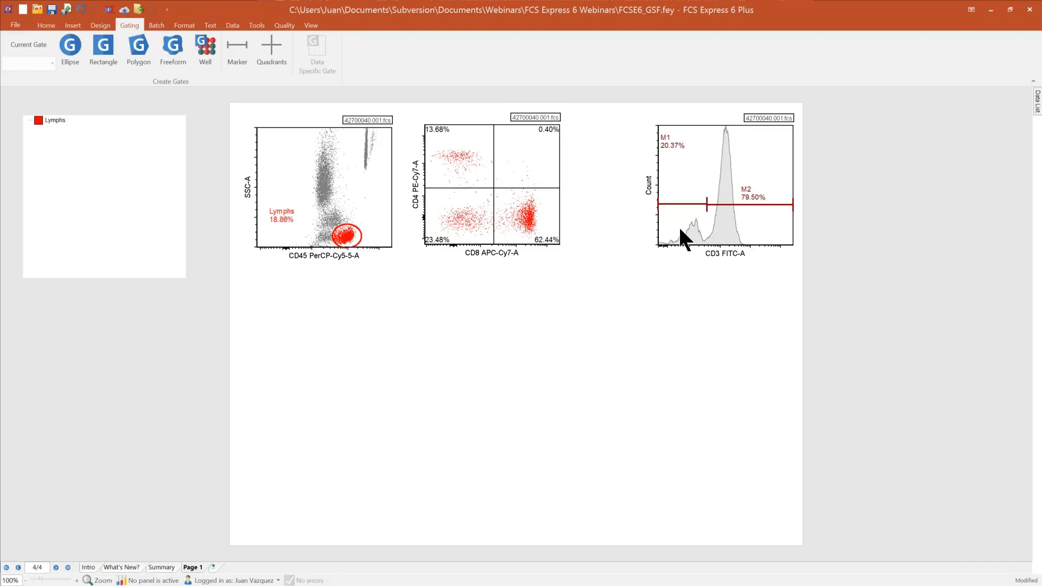
# Step: Lock Marker 1's High bound in the CD3 histogram's marker formatting, and shift the boundary between M1 and M2 slightly toward lower CD3
pyautogui.rightClick(692, 218)
pyautogui.click(742, 226)
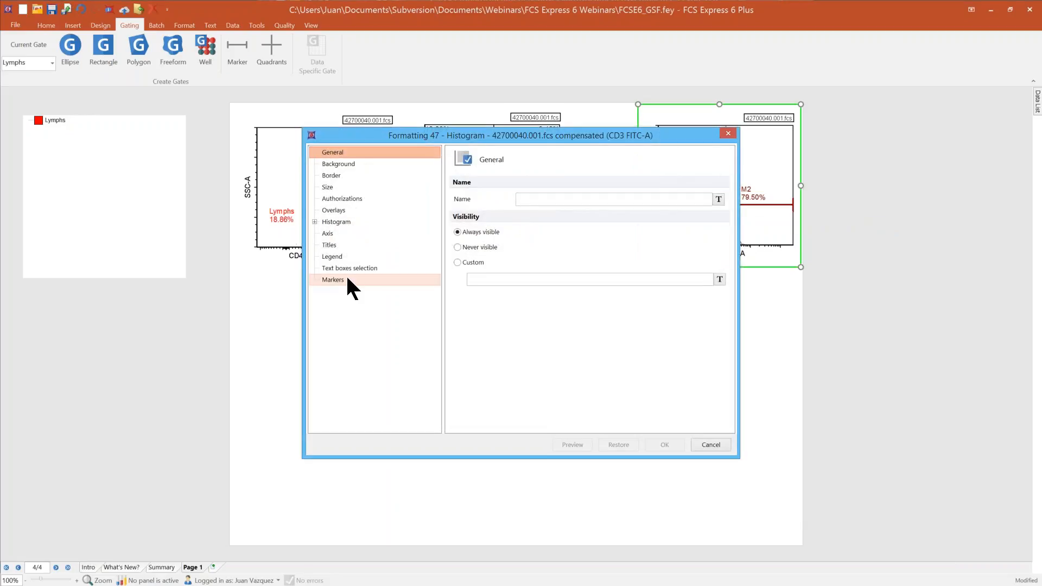
pyautogui.click(348, 279)
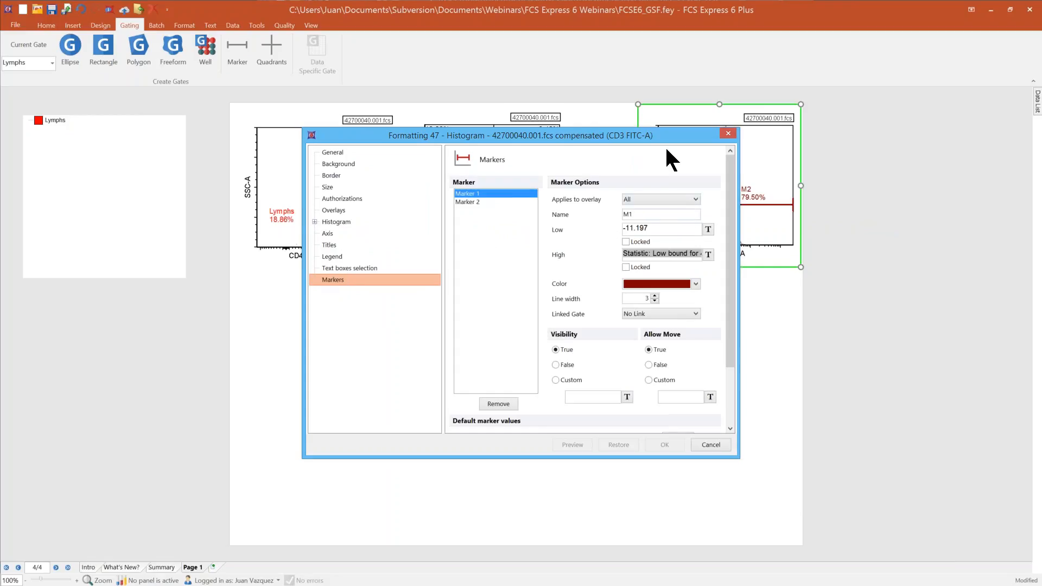
pyautogui.moveTo(671, 137); pyautogui.dragTo(499, 131)
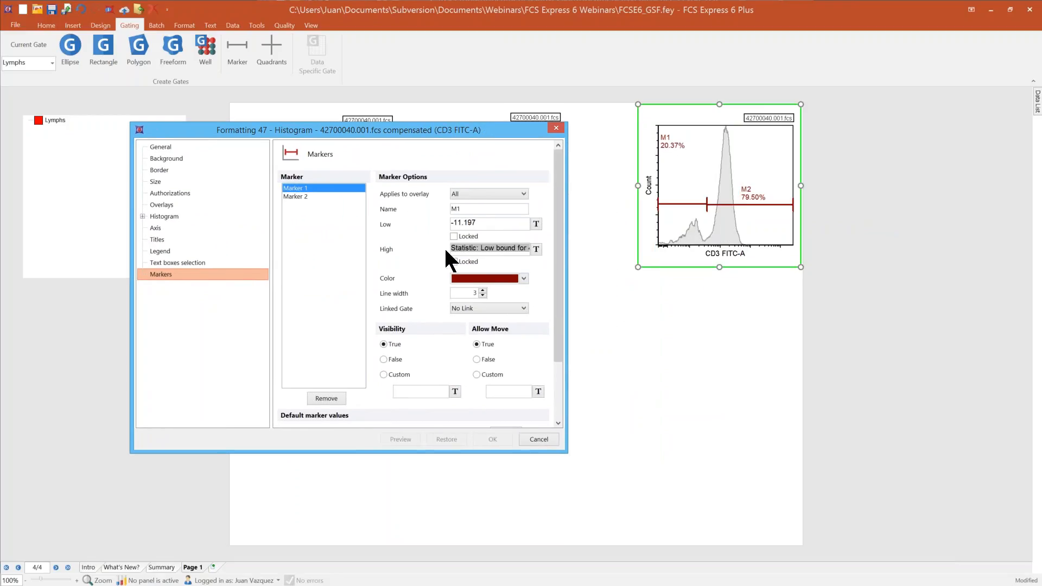
pyautogui.click(454, 262)
pyautogui.click(493, 440)
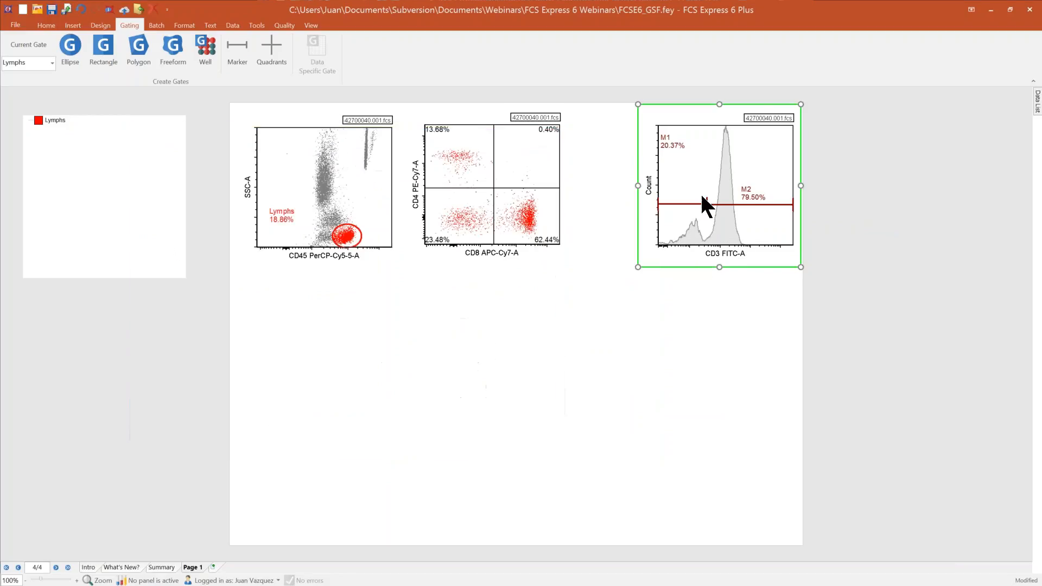
pyautogui.moveTo(708, 204); pyautogui.dragTo(704, 204)
pyautogui.click(661, 387)
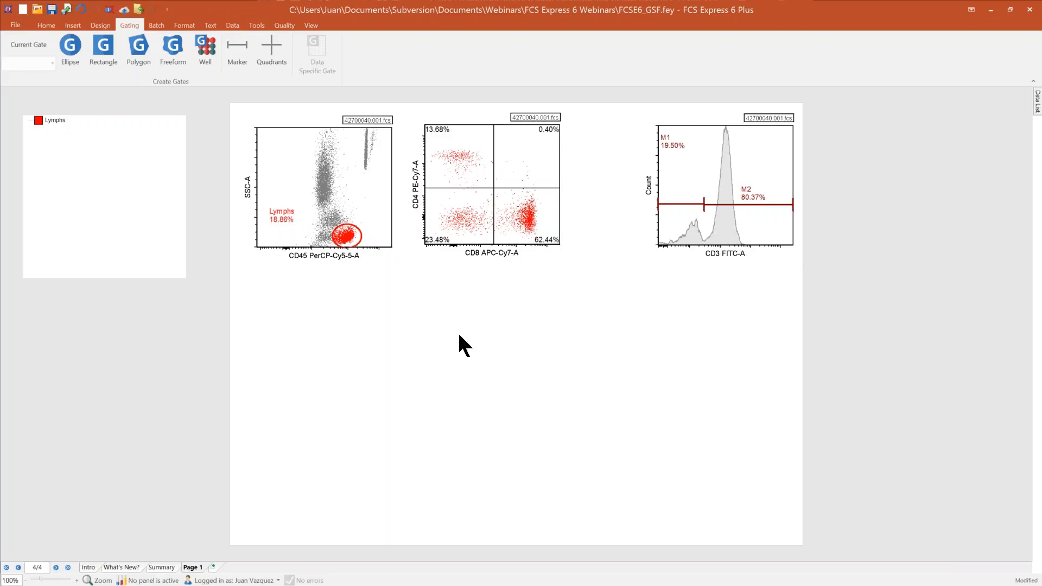
# Step: Open the options for converting the Upper quadrants of the CD4 versus CD8 plot to a gate
pyautogui.rightClick(508, 176)
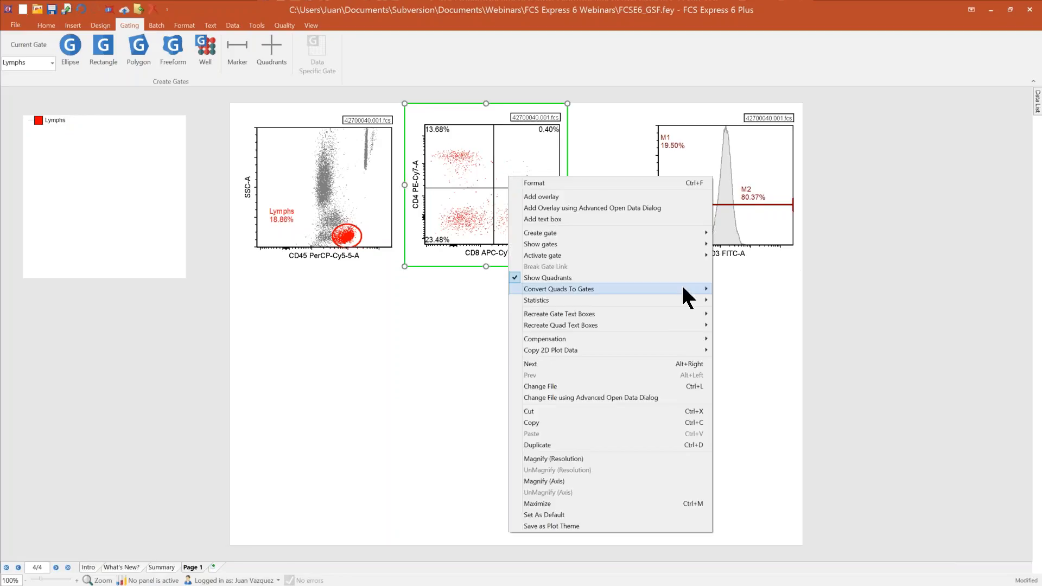
pyautogui.moveTo(682, 287)
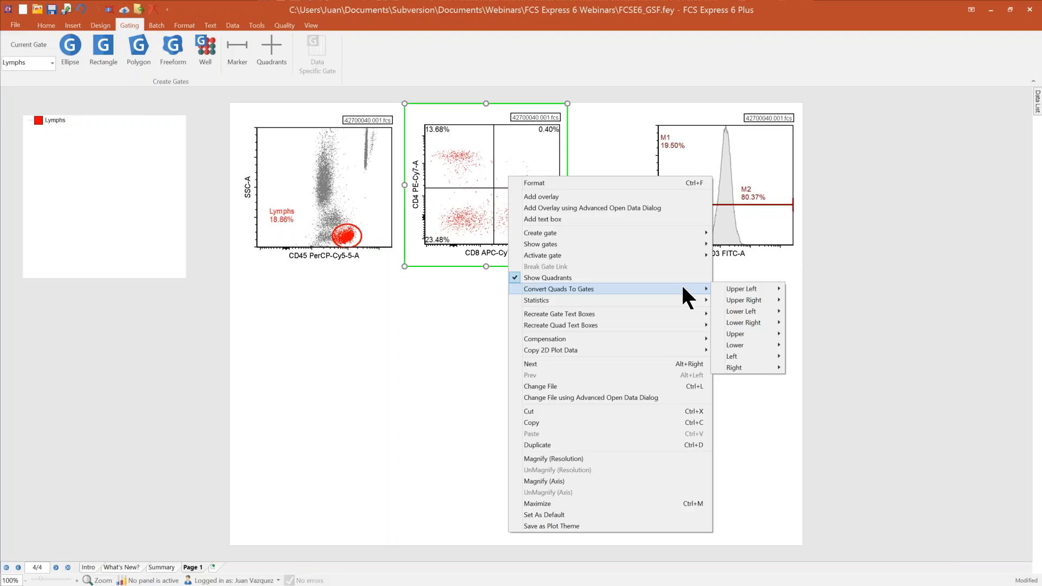
pyautogui.moveTo(754, 292)
pyautogui.moveTo(767, 333)
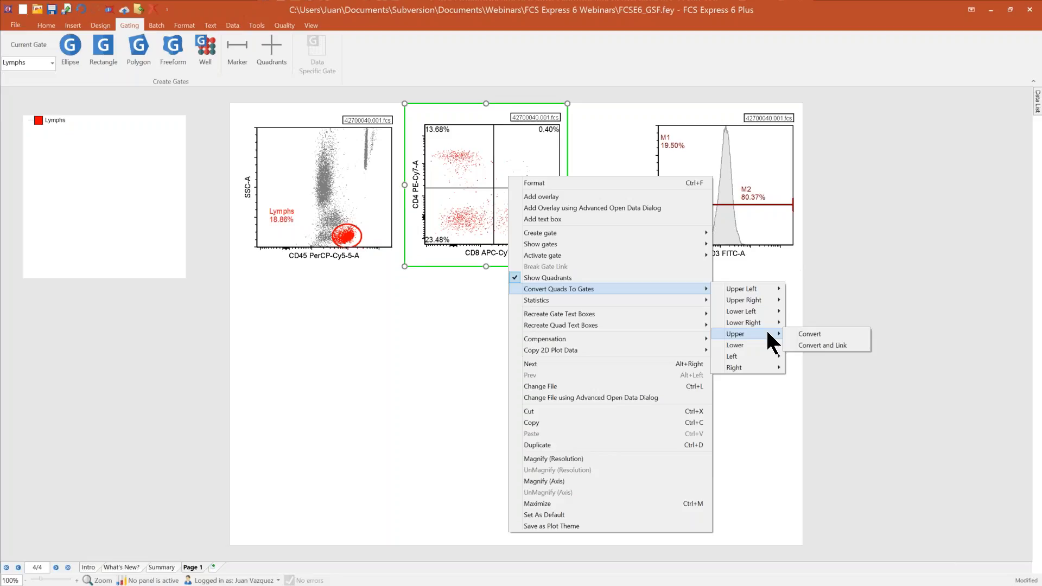
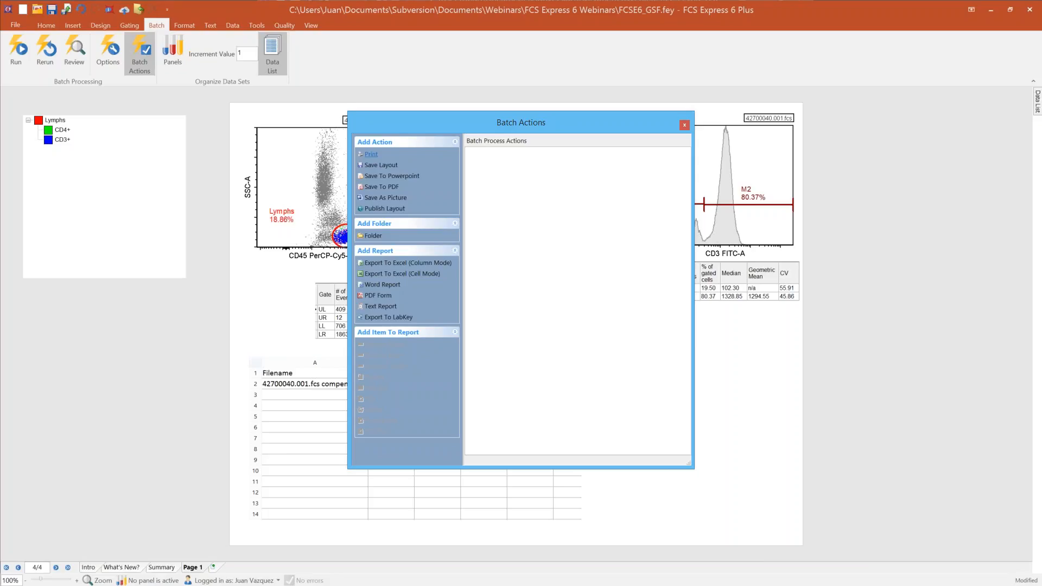
# Step: Add a Print batch action for one copy of all pages on the Canon MX920 series printer, and leave it disabled
pyautogui.click(372, 155)
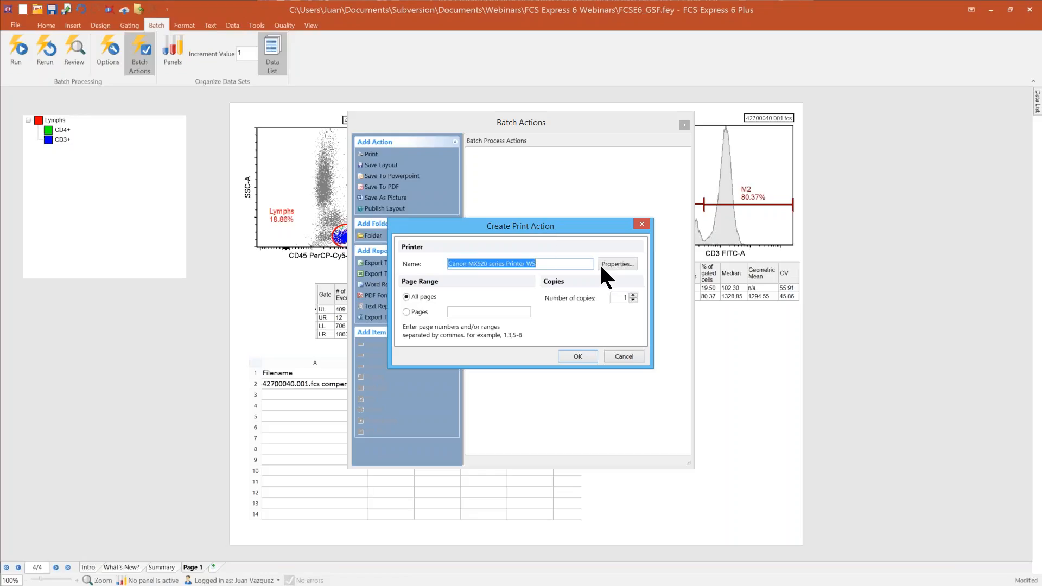
pyautogui.click(624, 265)
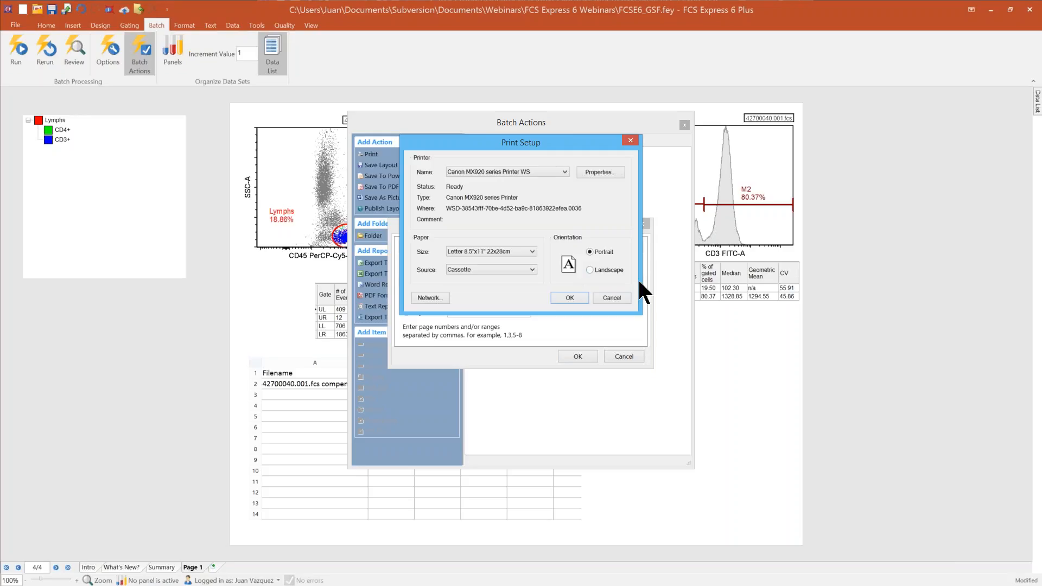
pyautogui.click(600, 297)
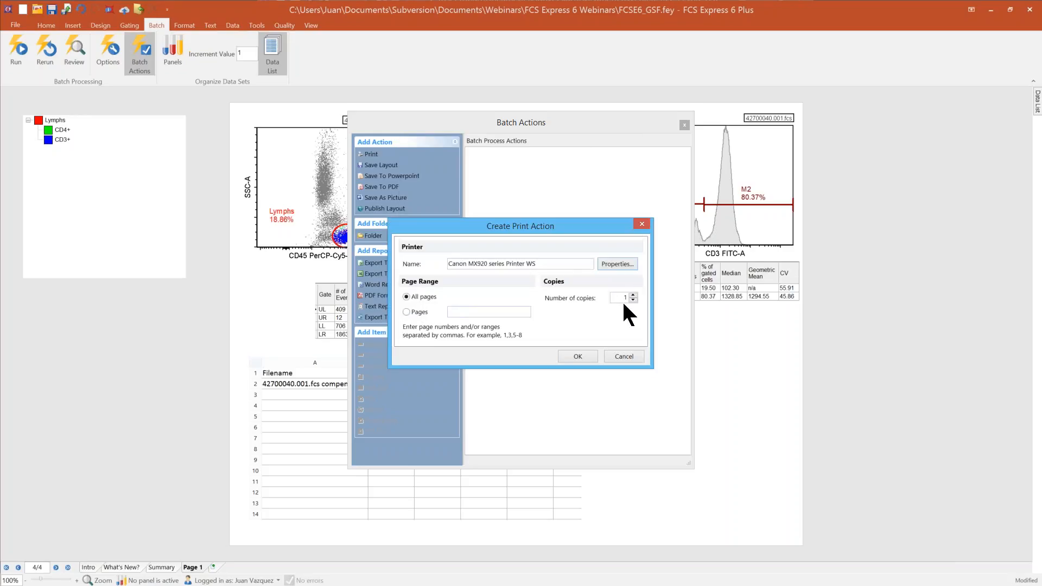
pyautogui.click(577, 356)
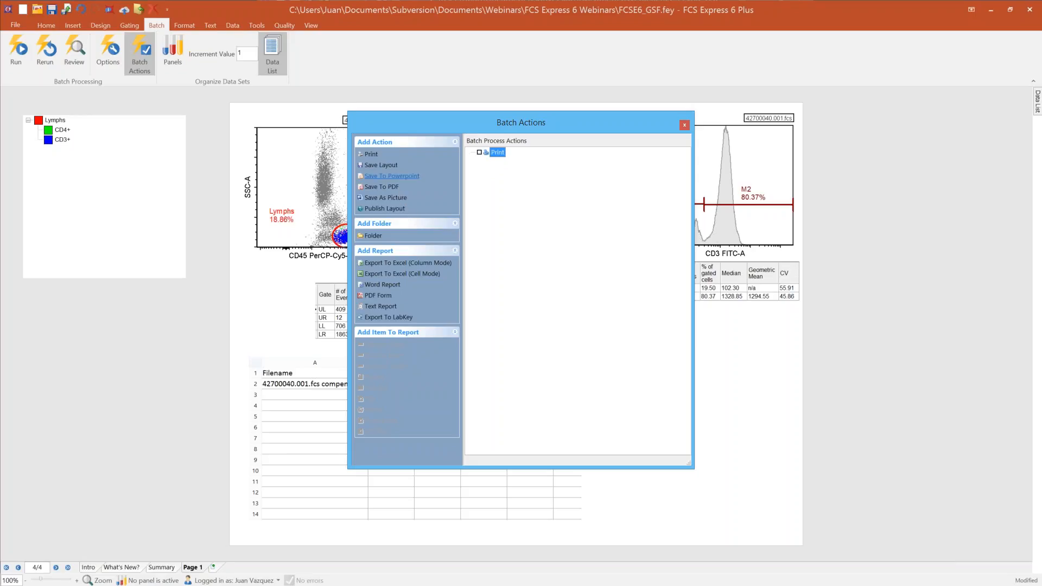
# Step: Add a PowerPoint export action for the current page, combining all iterations from an empty file into "my ppt.pptx" in the Exports folder
pyautogui.click(413, 178)
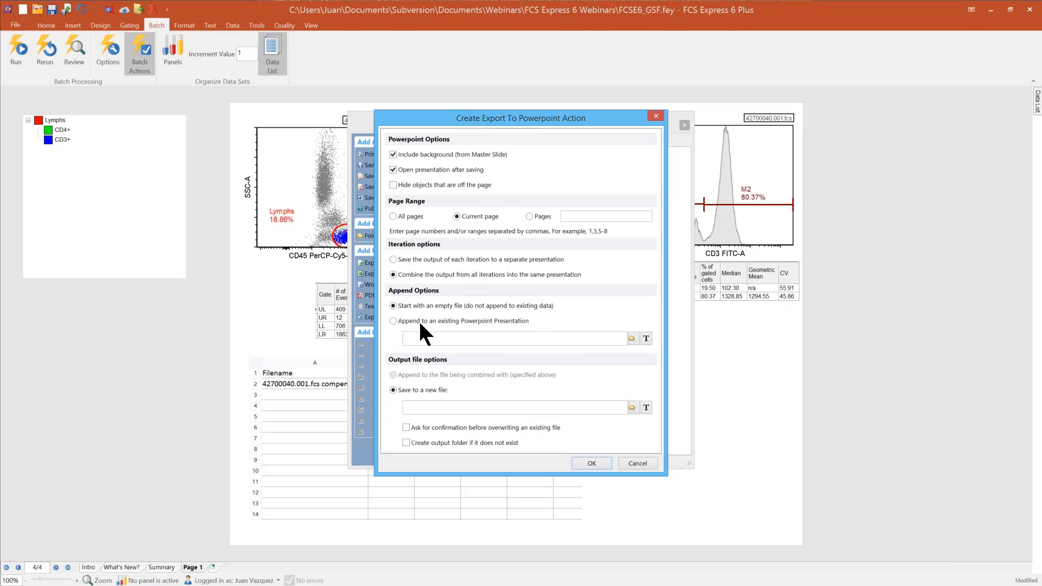
pyautogui.click(393, 321)
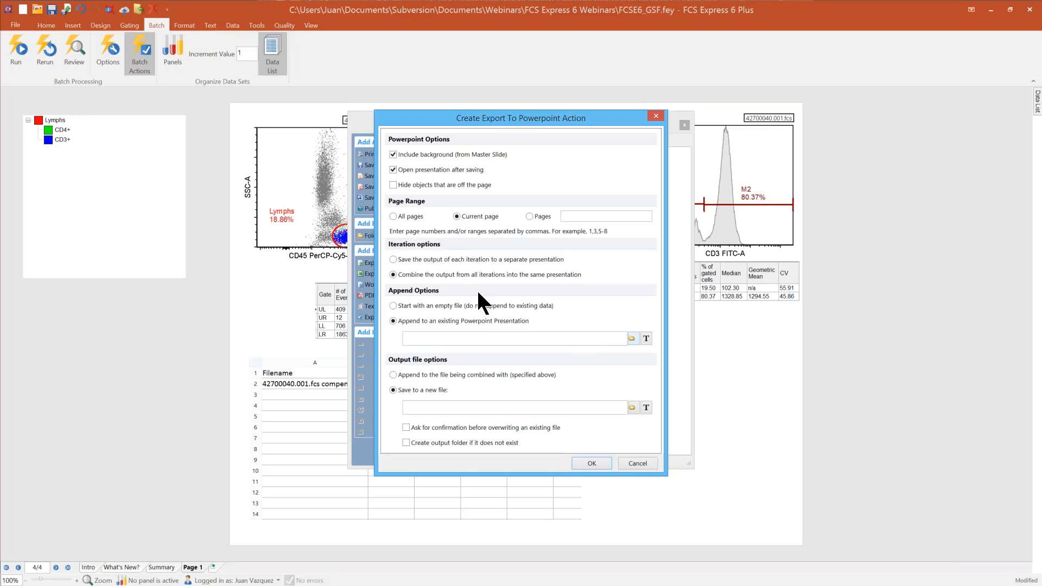
pyautogui.click(392, 306)
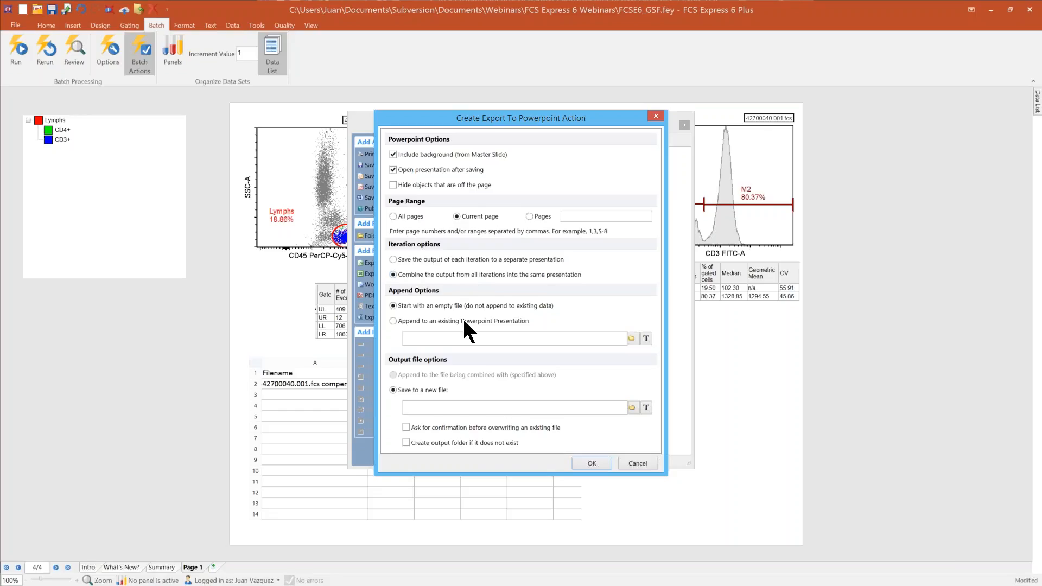
pyautogui.click(631, 407)
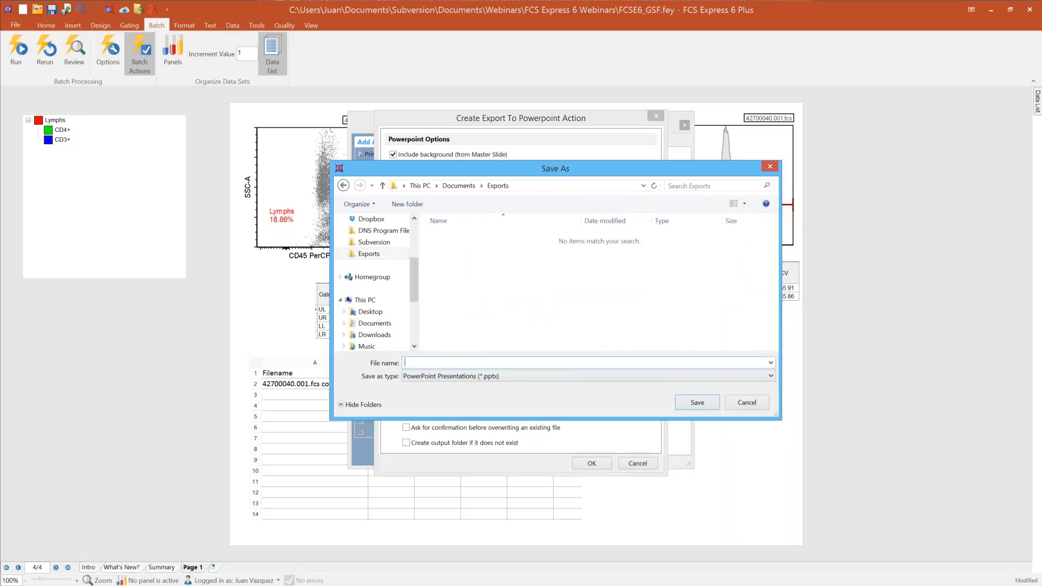
pyautogui.write('my ppt')
pyautogui.click(699, 403)
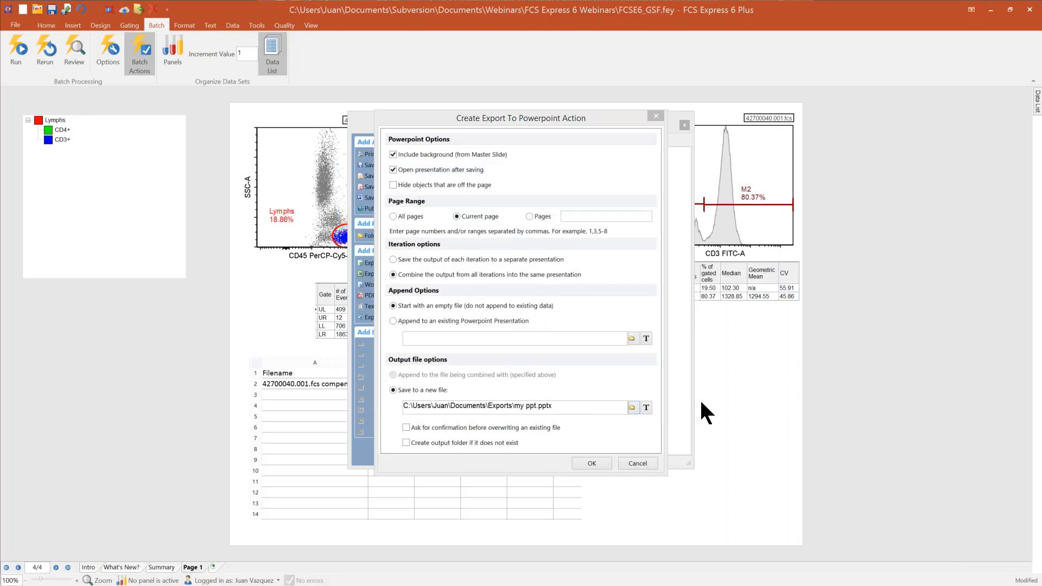
pyautogui.click(592, 463)
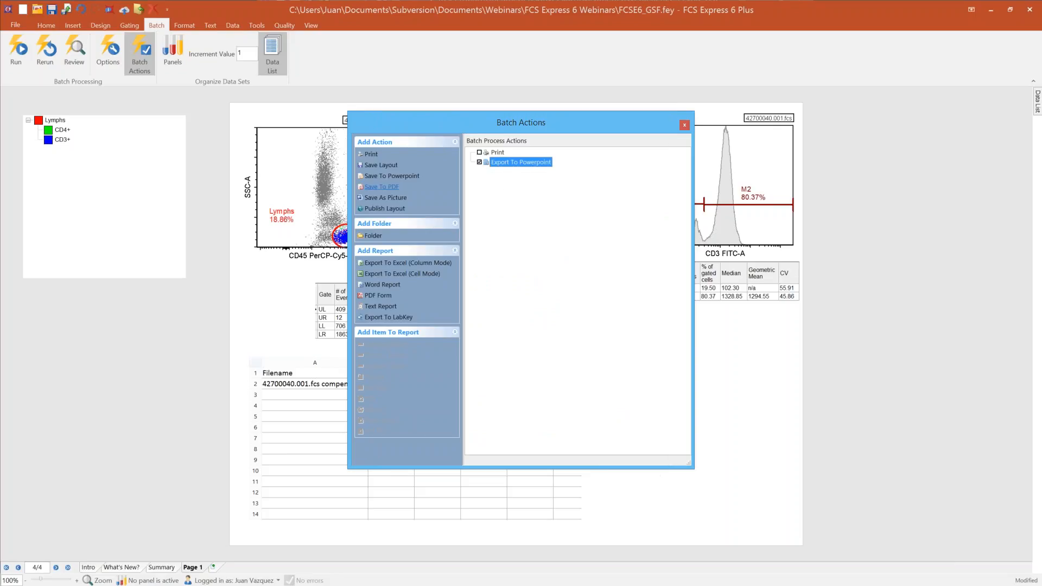
# Step: Create a PDF export action that saves each iteration of the current page separately, with output file analysis.pdf in the Exports folder
pyautogui.click(382, 186)
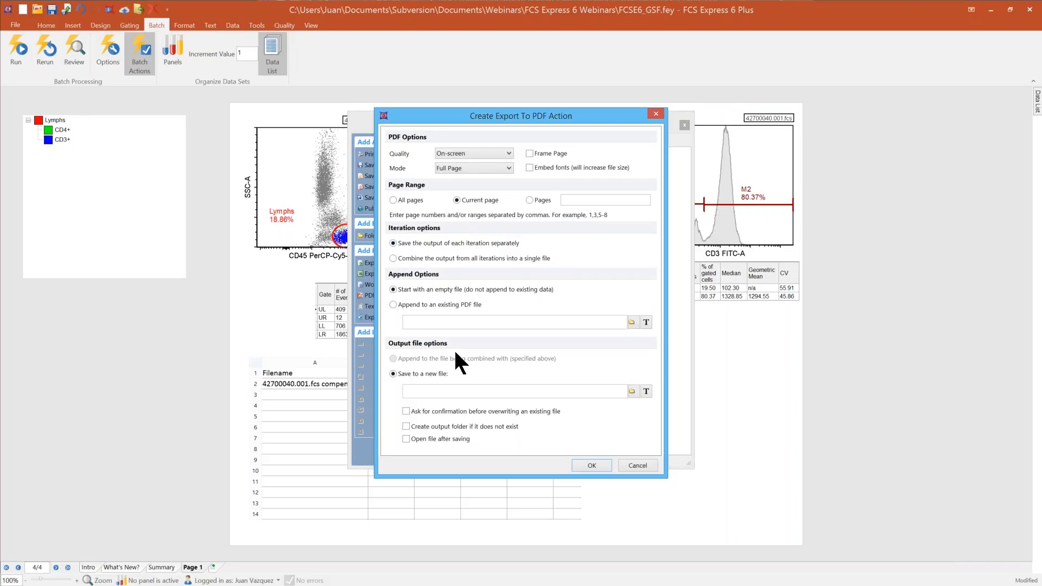
pyautogui.click(632, 391)
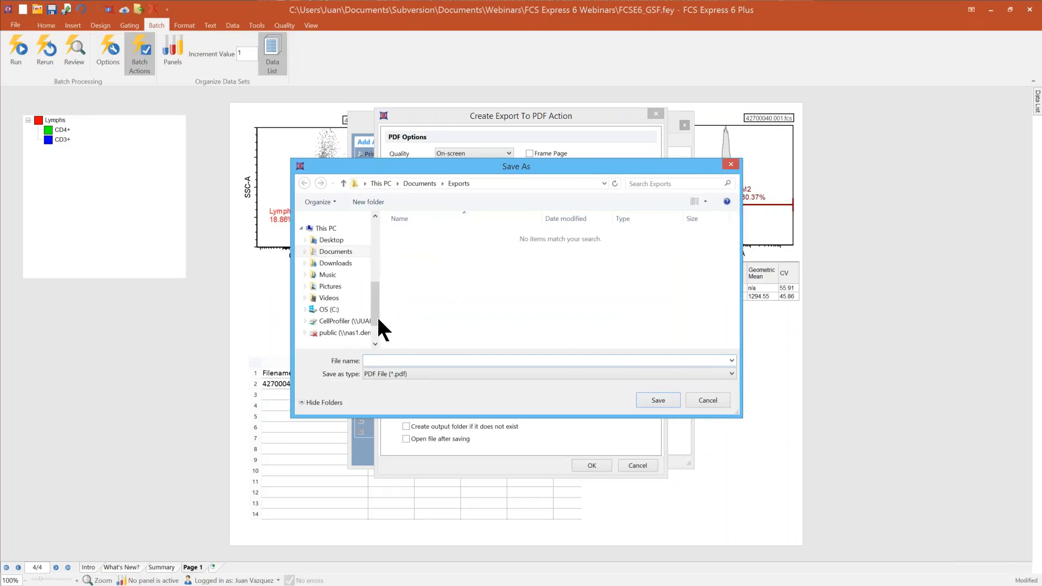
pyautogui.moveTo(377, 304); pyautogui.dragTo(375, 277)
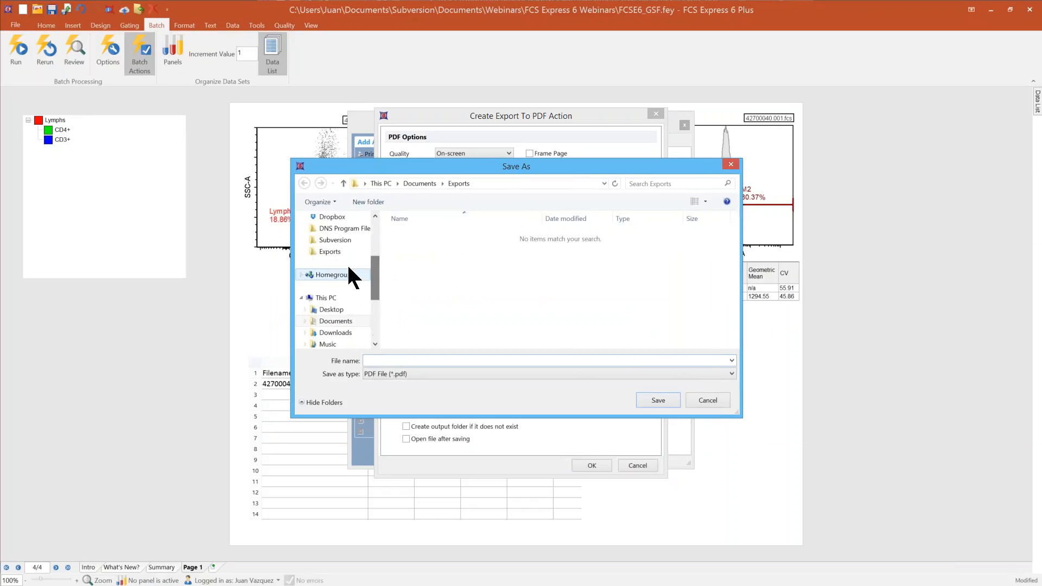
pyautogui.click(330, 252)
pyautogui.click(386, 361)
pyautogui.write('analysis')
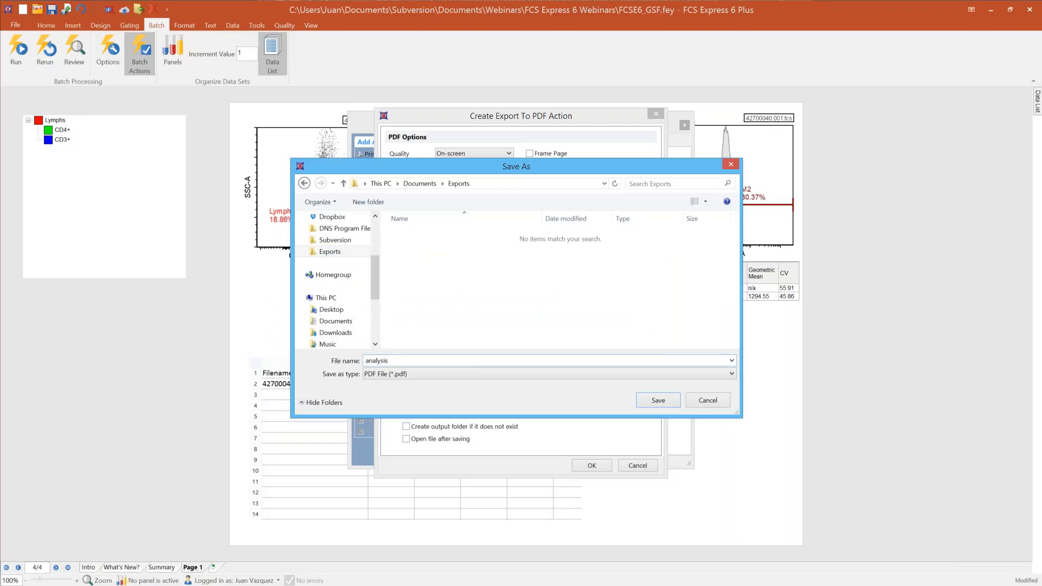
pyautogui.press('Return')
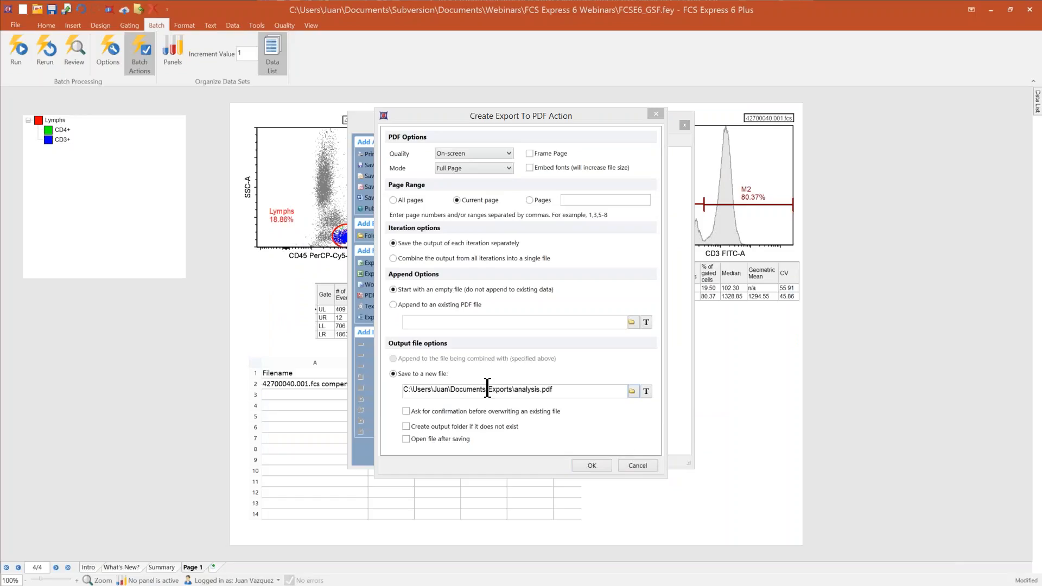
# Step: Add a space before "analysis" in the PDF output file name and begin a Keyword token there
pyautogui.click(515, 389)
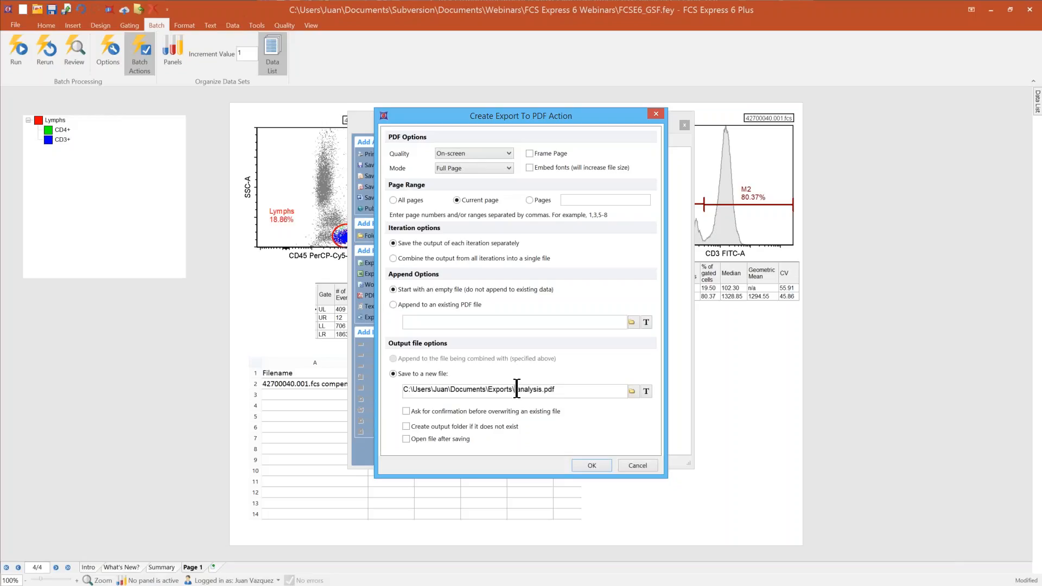
pyautogui.click(645, 391)
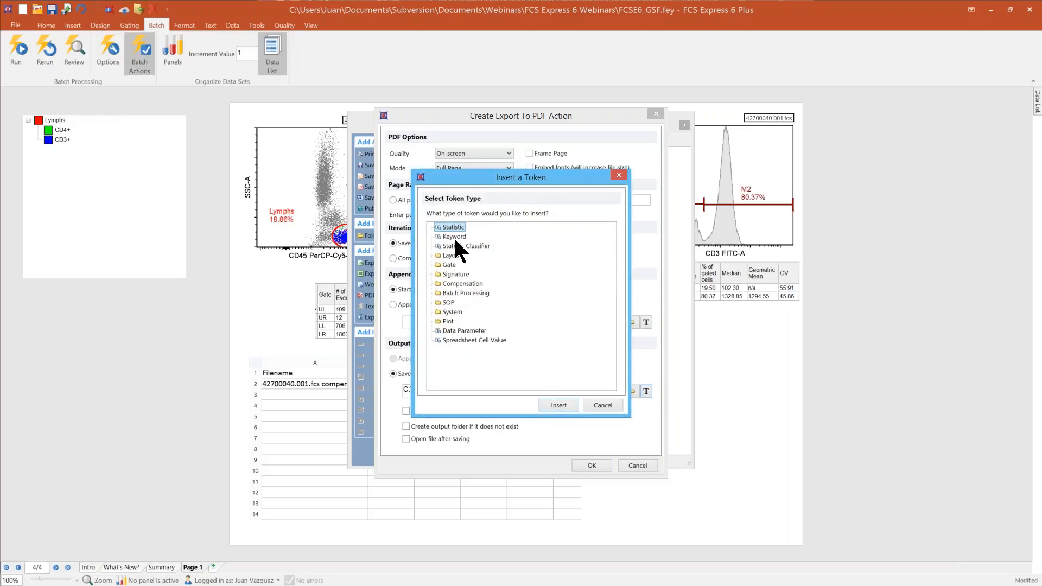
pyautogui.click(559, 405)
pyautogui.click(328, 190)
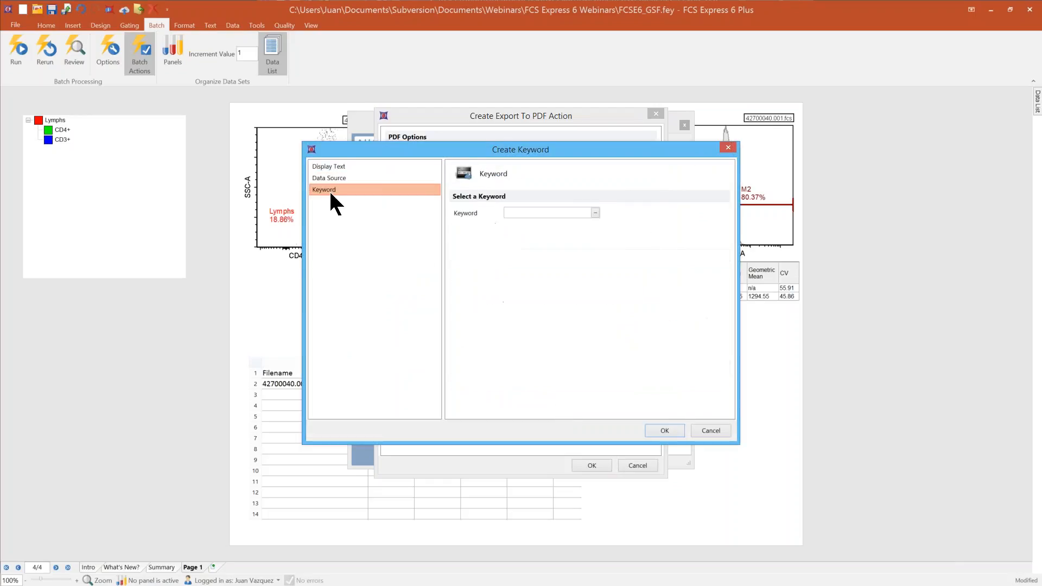
# Step: Widen the Name column of the keyword list and choose $SMNO, the sample number, as the token's keyword
pyautogui.click(597, 212)
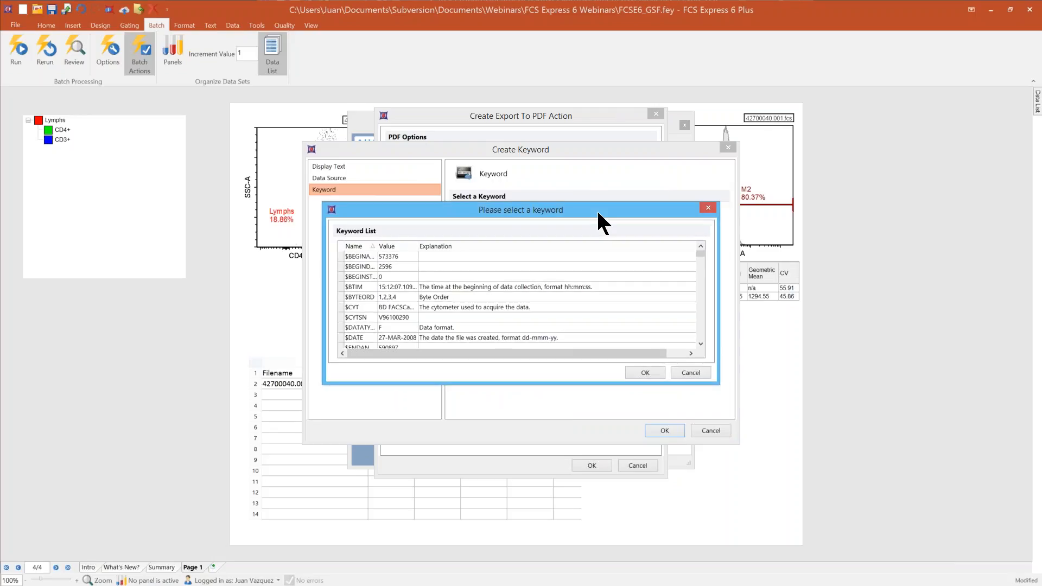
pyautogui.moveTo(378, 246); pyautogui.dragTo(450, 246)
pyautogui.click(423, 296)
pyautogui.scroll(-3, 422, 292)
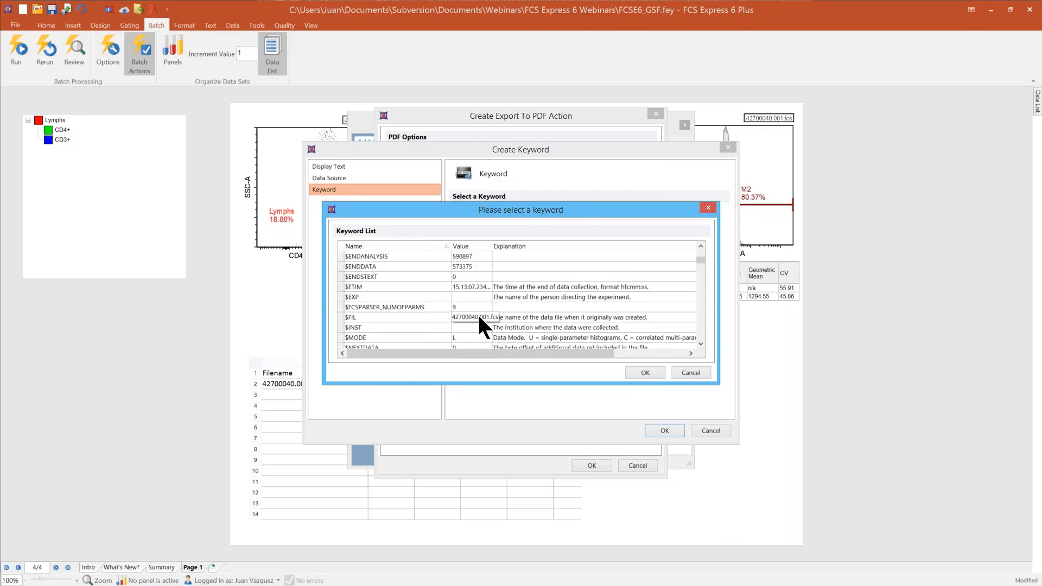
pyautogui.scroll(-2, 480, 318)
pyautogui.scroll(-13, 429, 304)
pyautogui.scroll(-5, 428, 301)
pyautogui.click(372, 267)
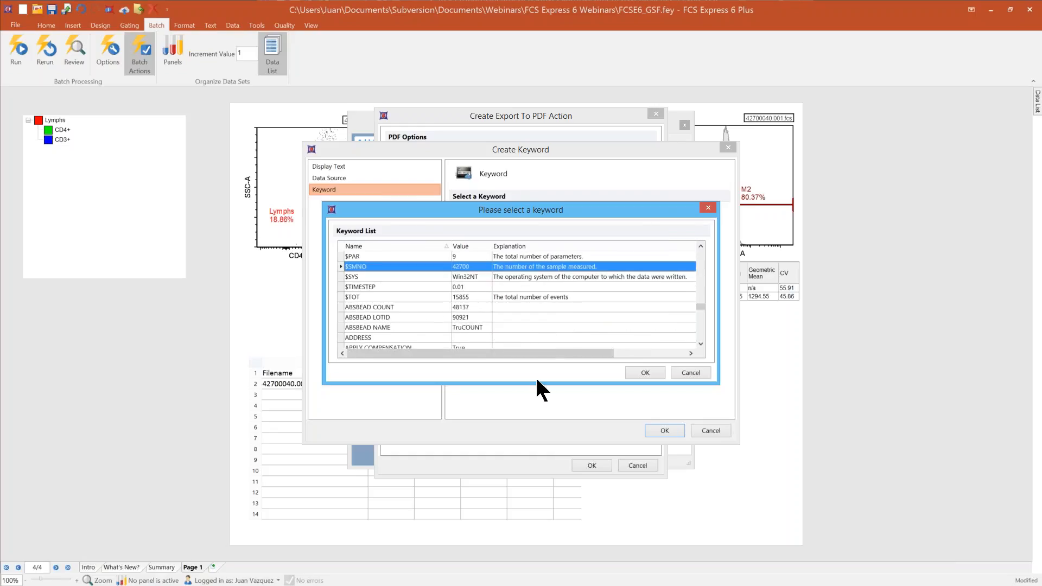
pyautogui.click(639, 375)
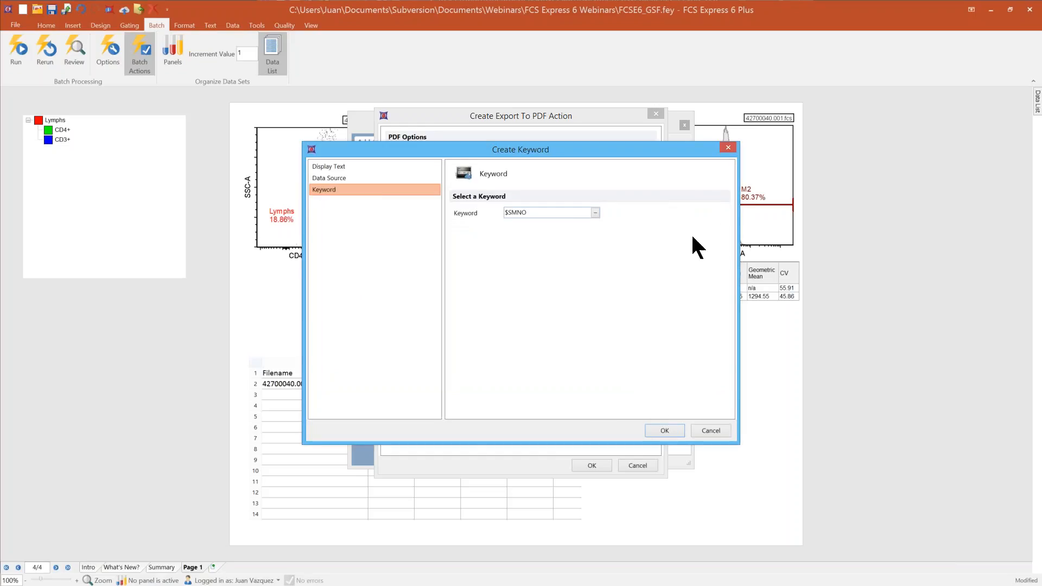
# Step: Insert the $SMNO token into the PDF file name and finish the PDF export action
pyautogui.moveTo(538, 212); pyautogui.dragTo(490, 206)
pyautogui.write('$SMNO')
pyautogui.click(671, 428)
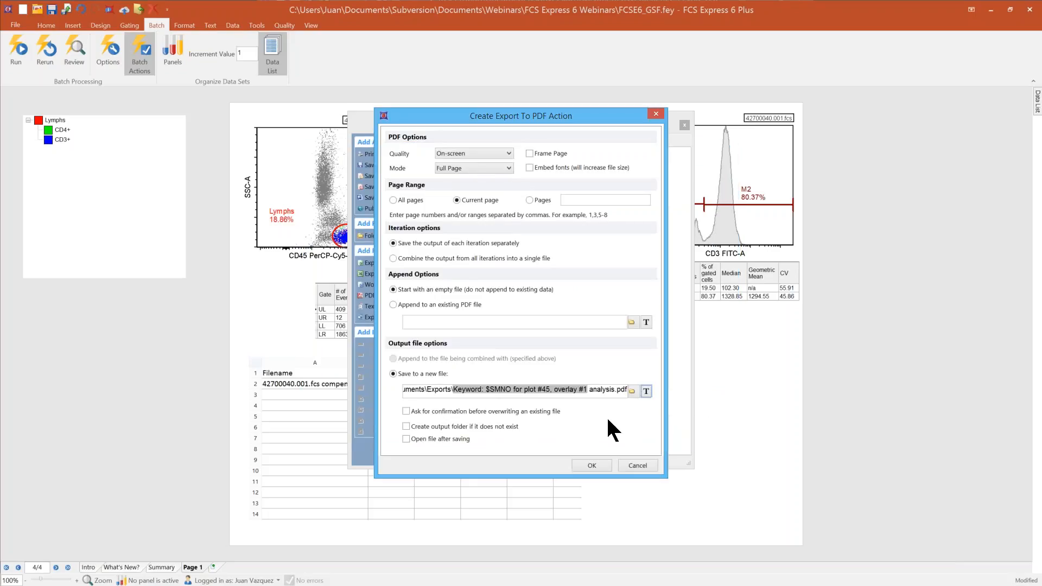
pyautogui.click(589, 465)
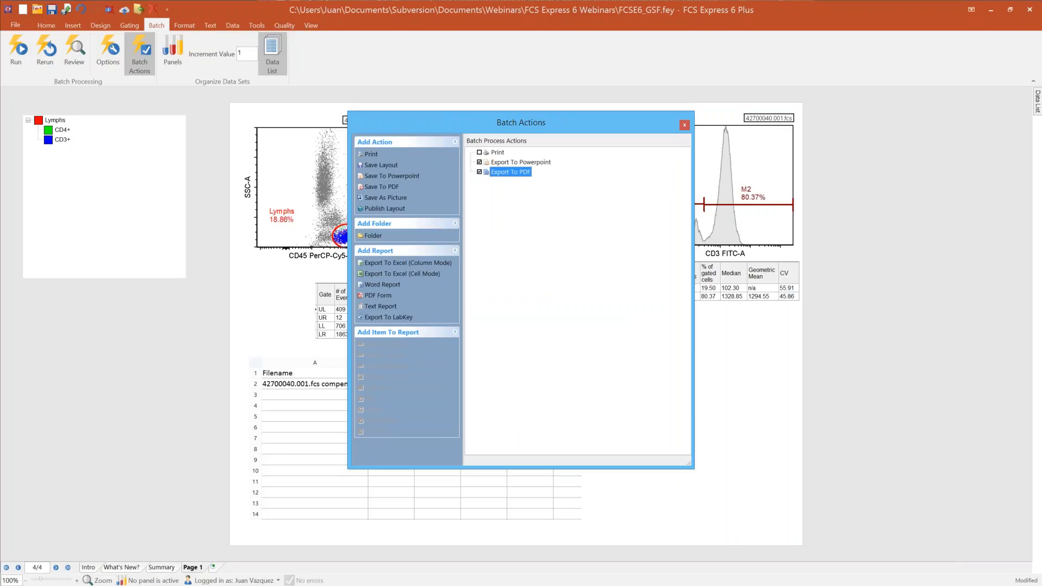
pyautogui.click(584, 290)
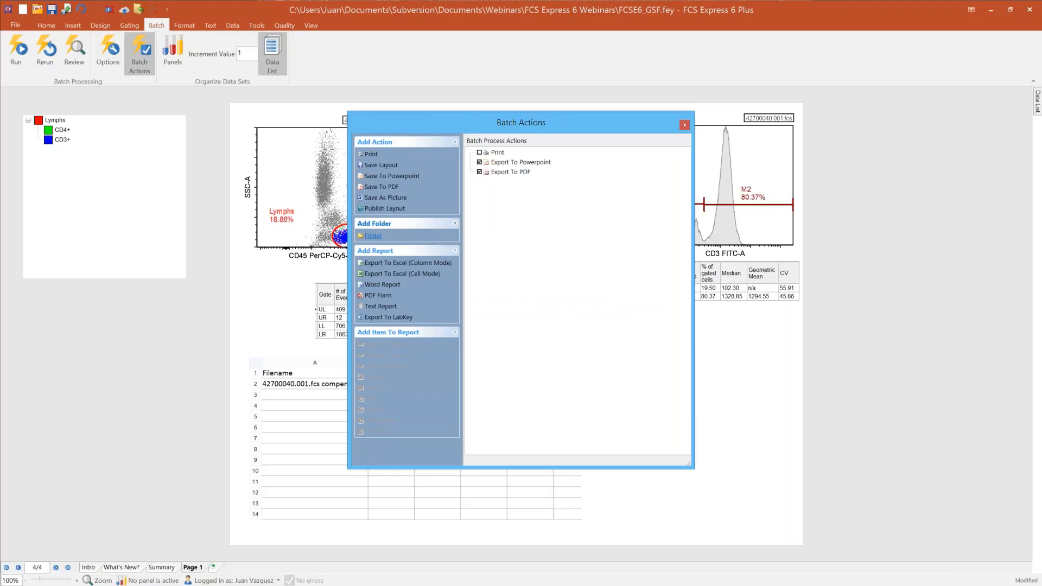
# Step: Create a Save As Picture action for the Summary data grid in TIF format with a custom resolution of 750
pyautogui.click(383, 198)
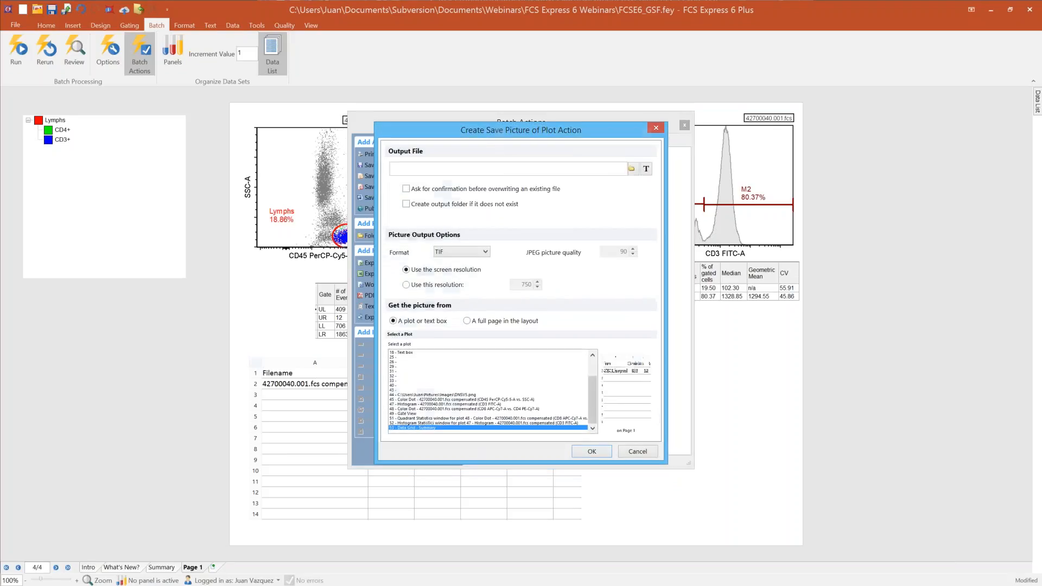
pyautogui.click(485, 252)
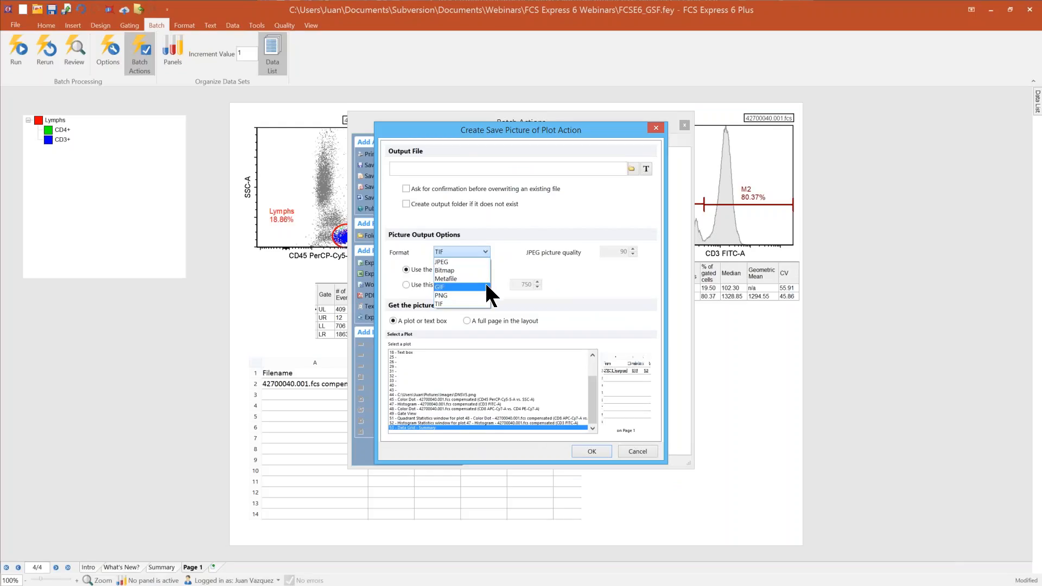
pyautogui.click(396, 273)
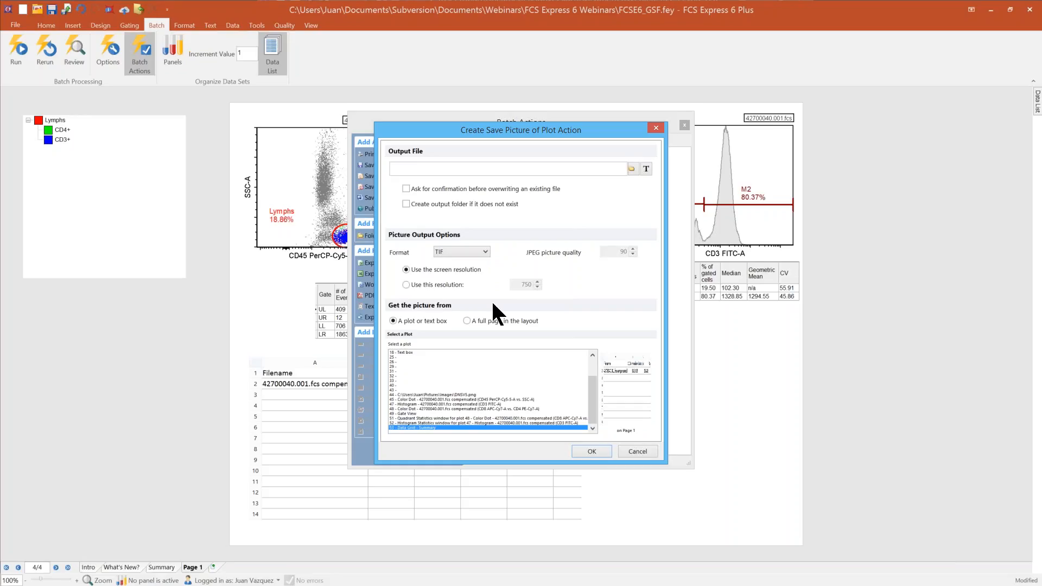
pyautogui.click(406, 285)
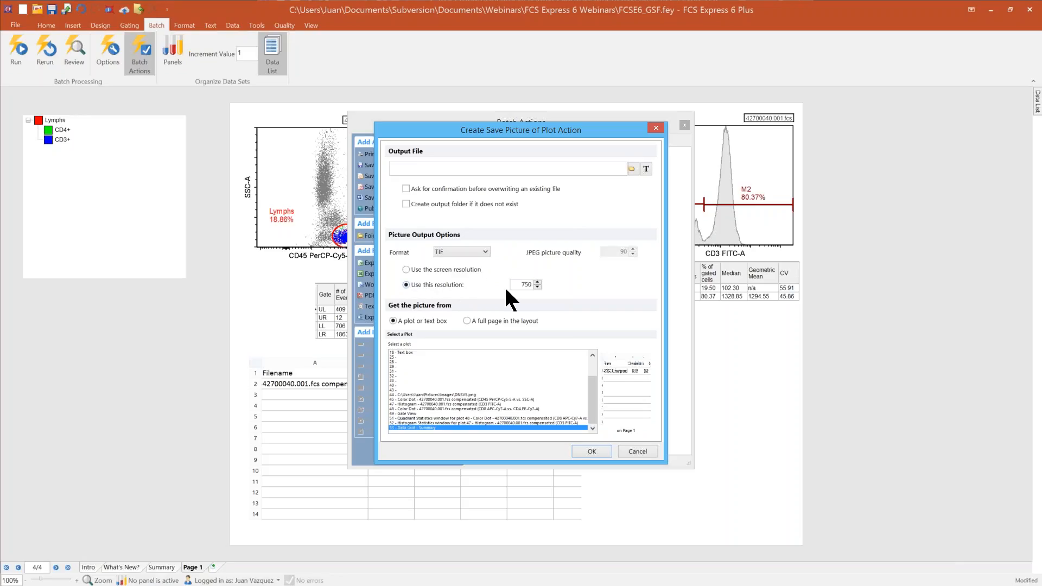
pyautogui.doubleClick(520, 285)
# Step: Set the picture action's output file to image.tif in the Exports folder
pyautogui.click(631, 169)
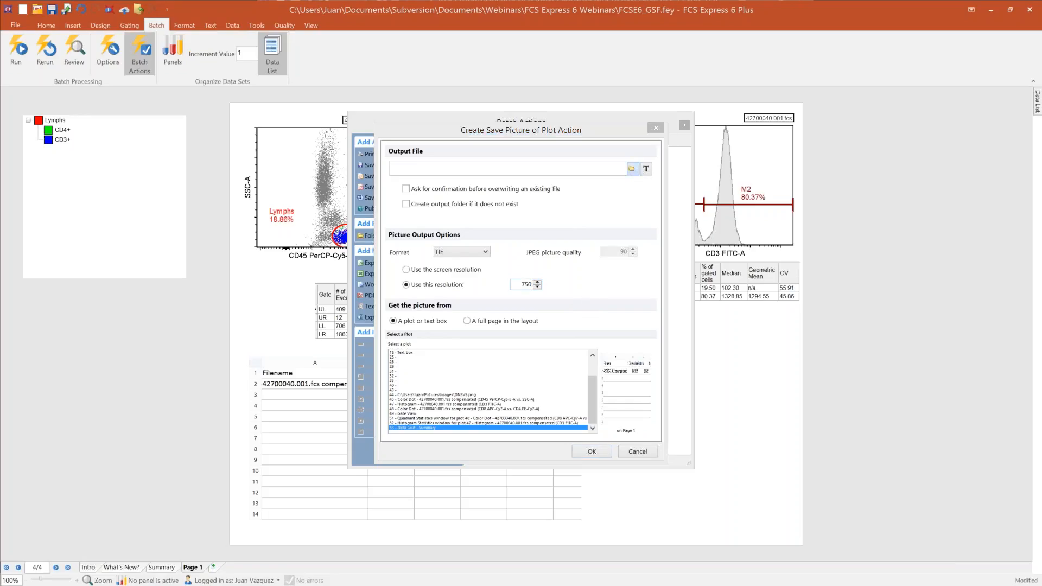
pyautogui.moveTo(1041, 249); pyautogui.dragTo(514, 190)
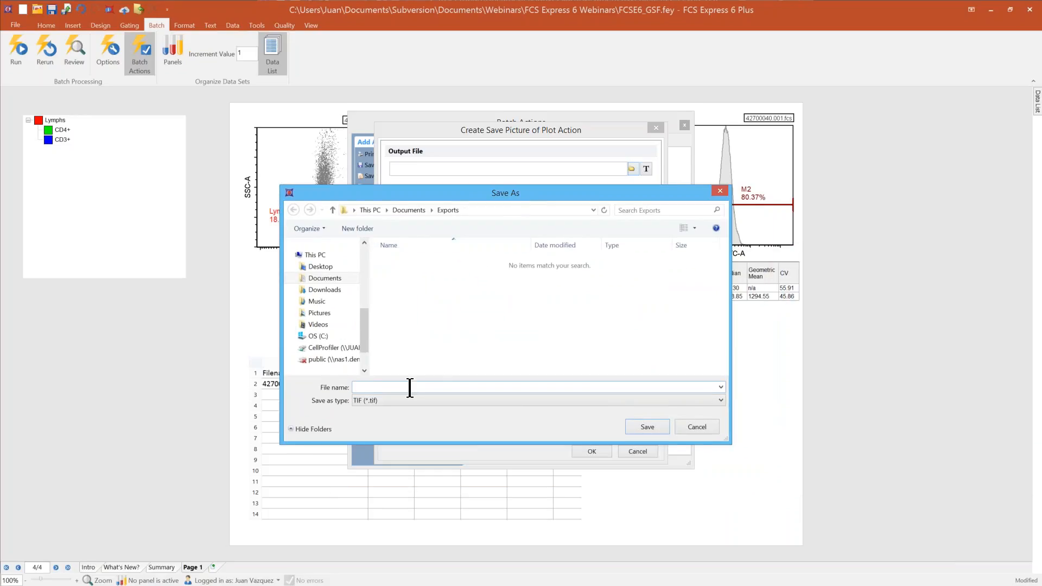
pyautogui.write('image')
pyautogui.click(640, 427)
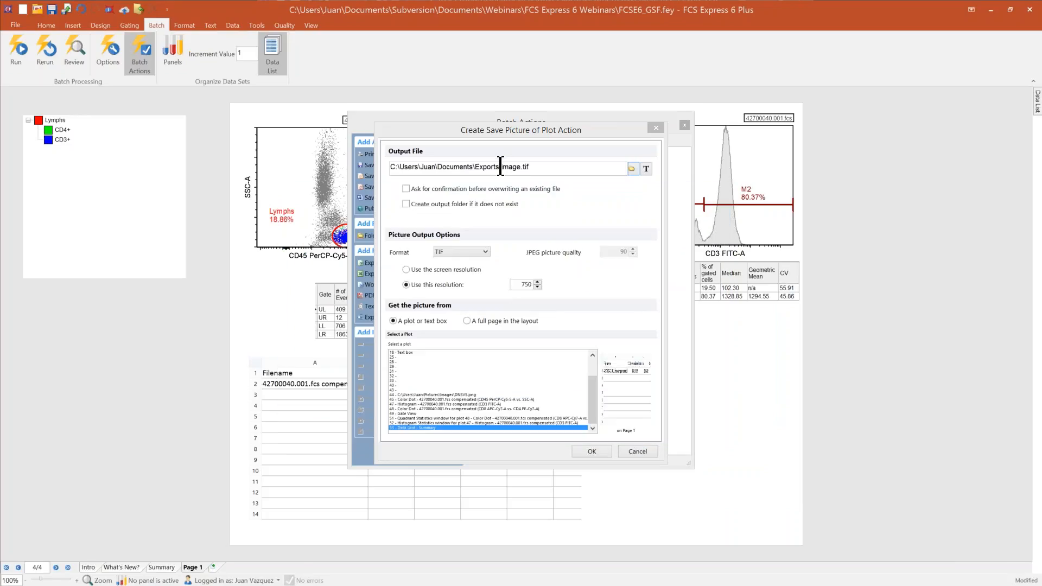
# Step: Insert a $SMNO keyword token before "image" in the picture action's output file name and finish the action
pyautogui.click(499, 167)
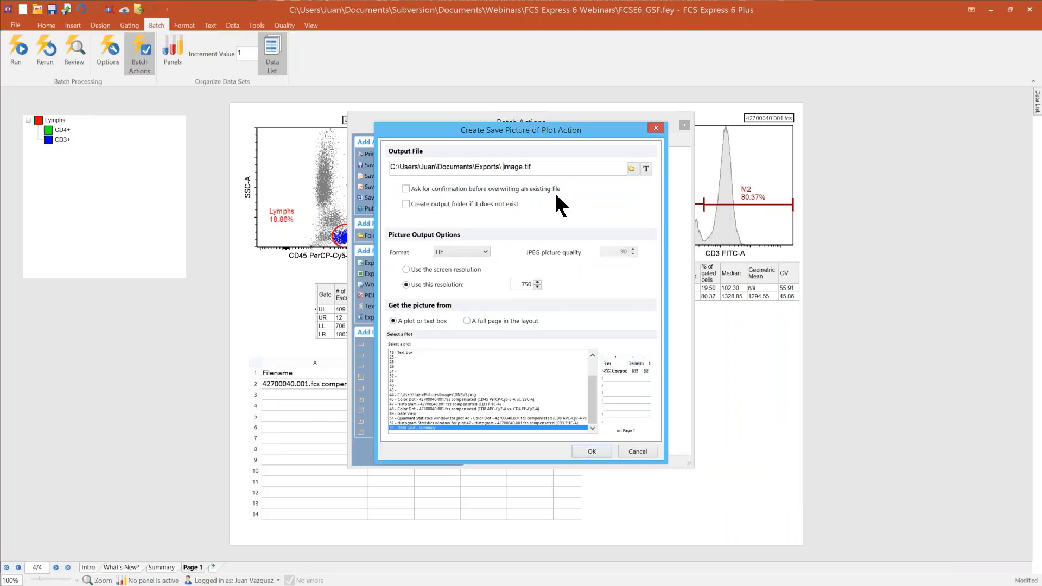
pyautogui.click(645, 168)
pyautogui.click(446, 236)
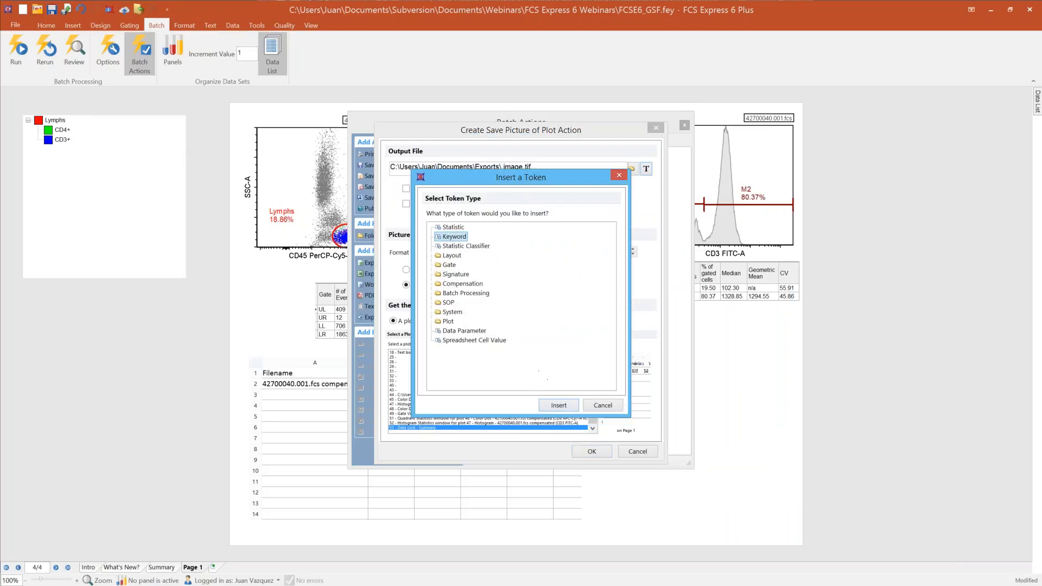
pyautogui.click(557, 406)
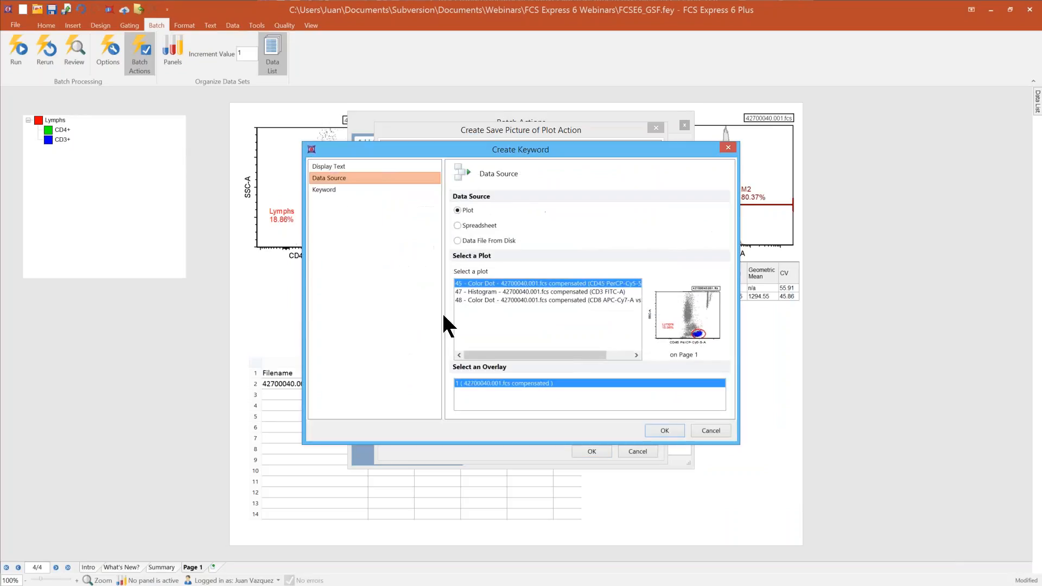
pyautogui.click(334, 191)
pyautogui.write('$SMNO')
pyautogui.press('Return')
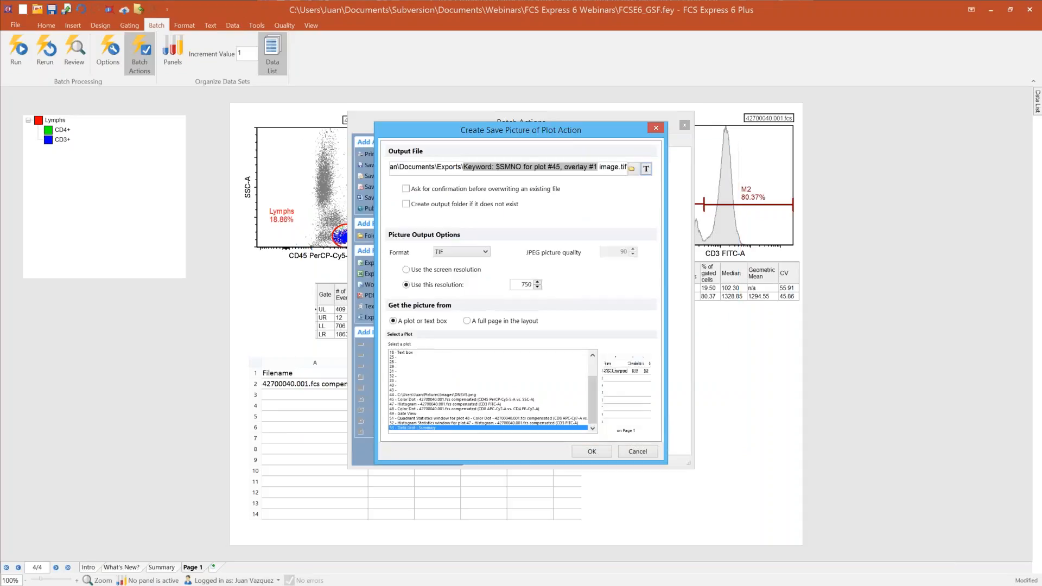
pyautogui.click(592, 450)
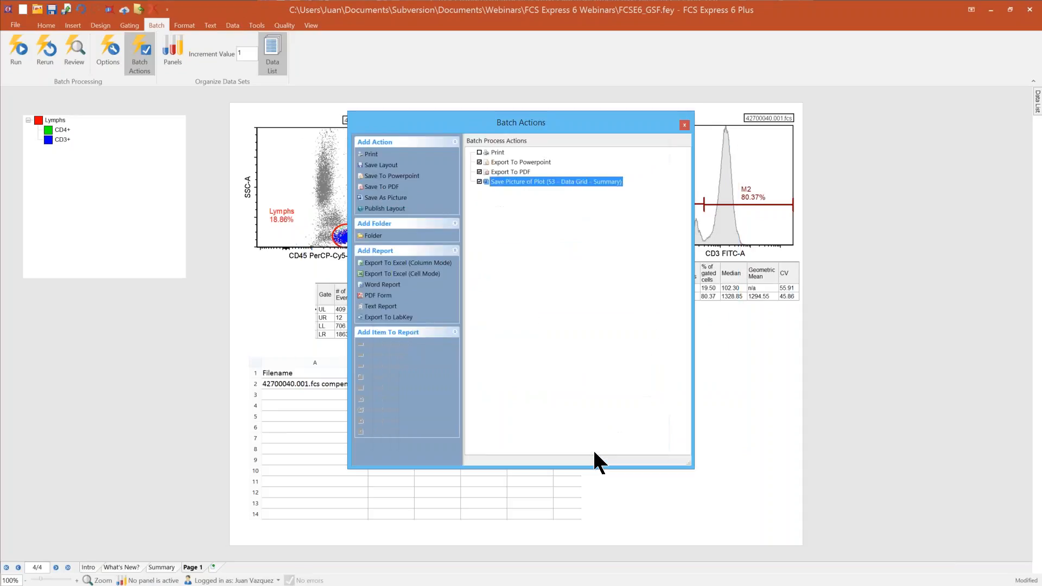
# Step: Create an Export To Excel (Column Mode) report that saves to a new file, my stats.xlsx, in the Exports folder
pyautogui.moveTo(482, 130); pyautogui.dragTo(706, 123)
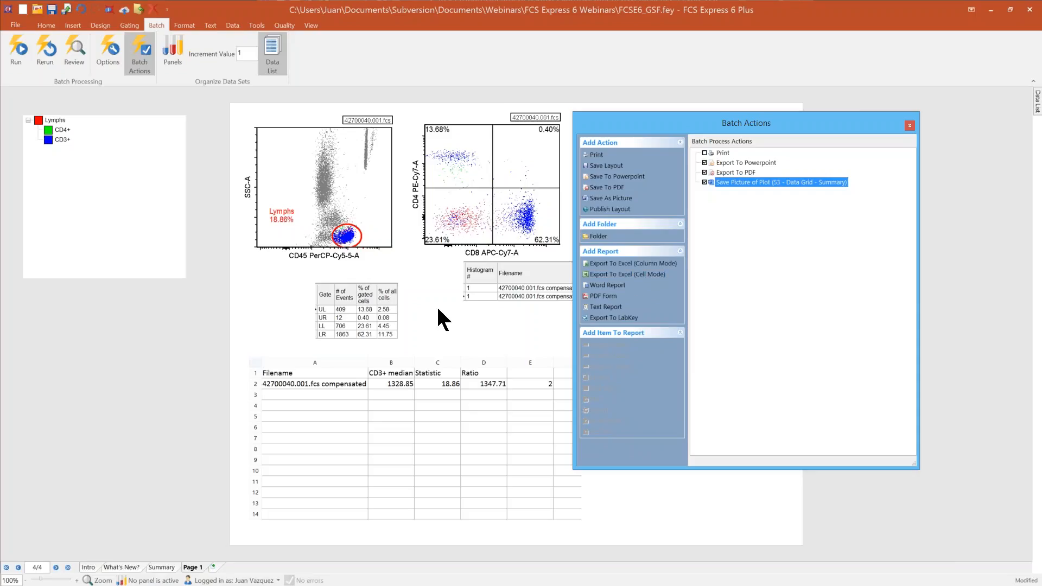
pyautogui.click(386, 326)
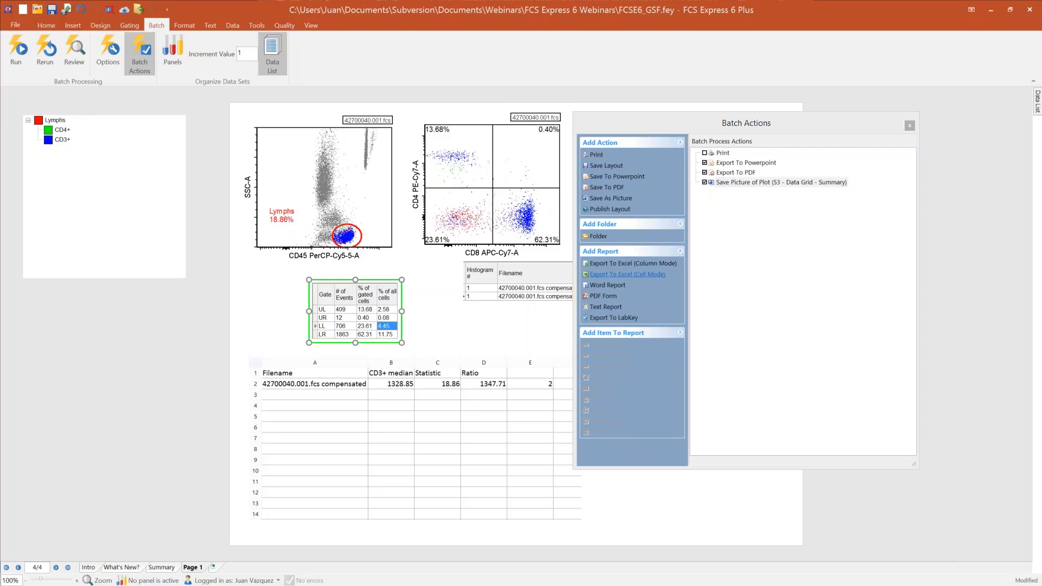
pyautogui.click(640, 266)
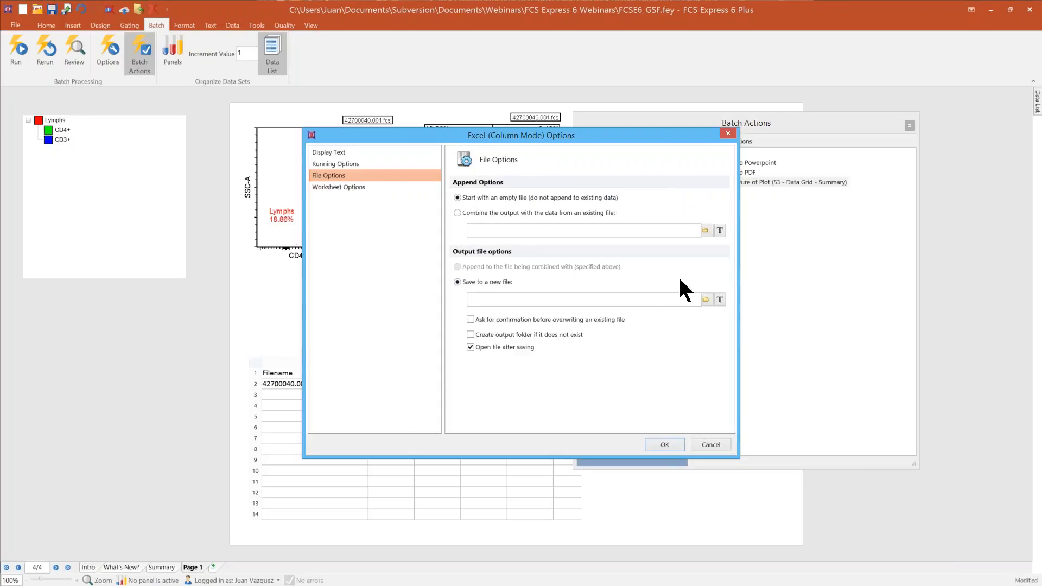
pyautogui.click(706, 299)
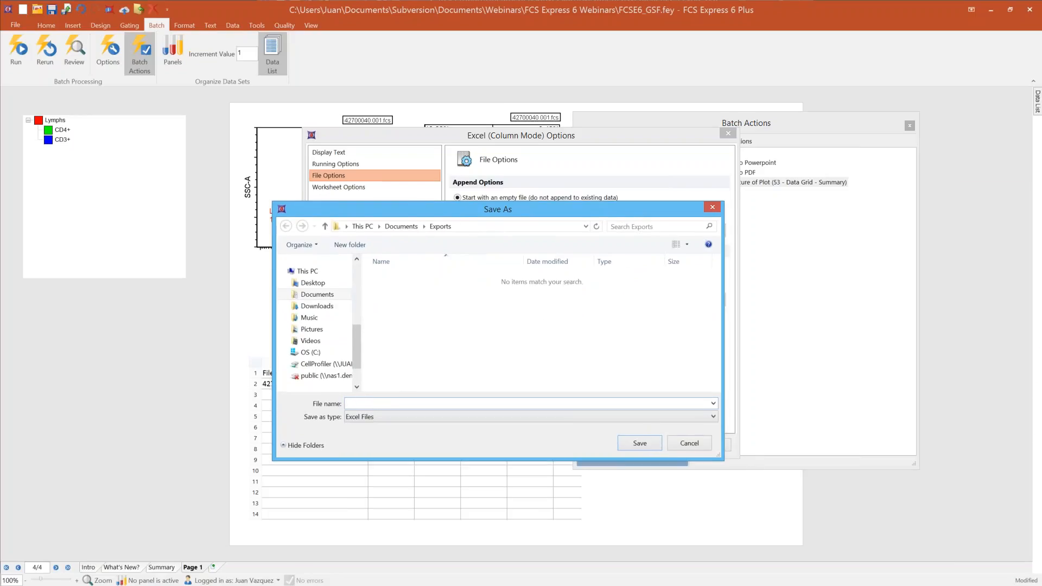
pyautogui.write('my stats')
pyautogui.press('Return')
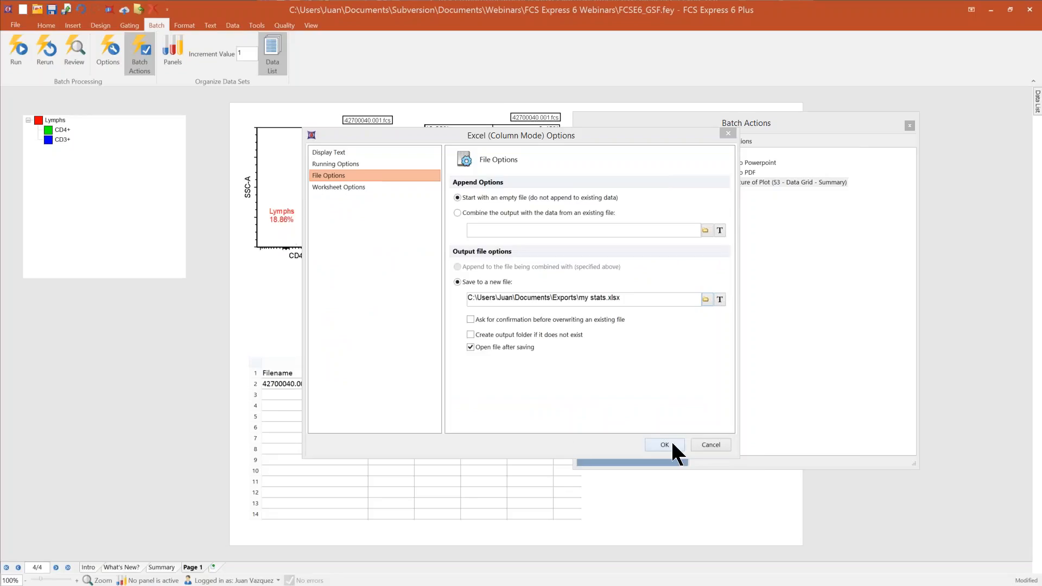
pyautogui.click(669, 442)
# Step: Add the Lymphs gate's % of gated cells statistic from the CD45 versus SSC-A plot to the Excel report
pyautogui.moveTo(753, 124); pyautogui.dragTo(848, 113)
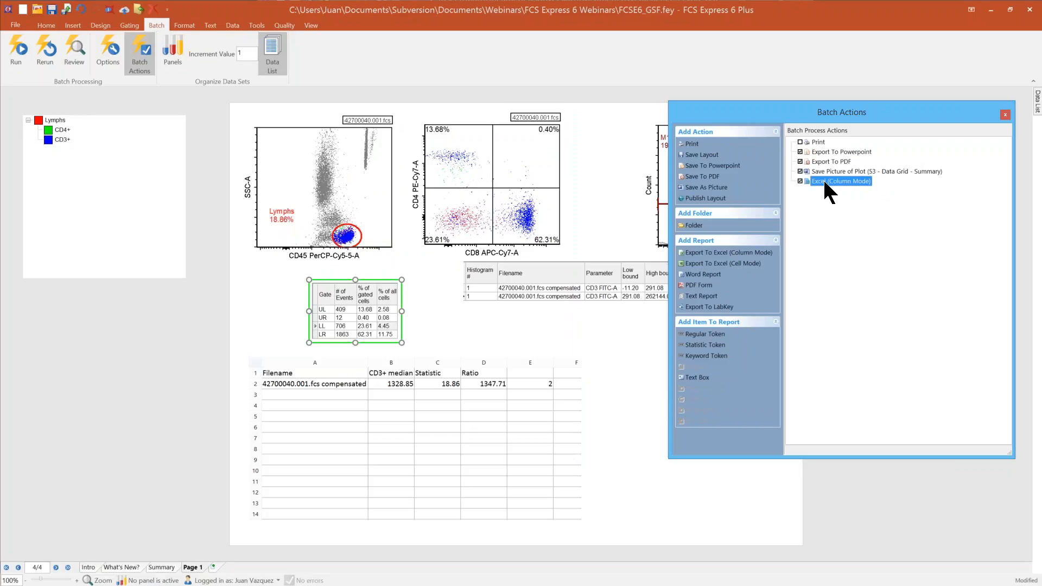
pyautogui.click(354, 240)
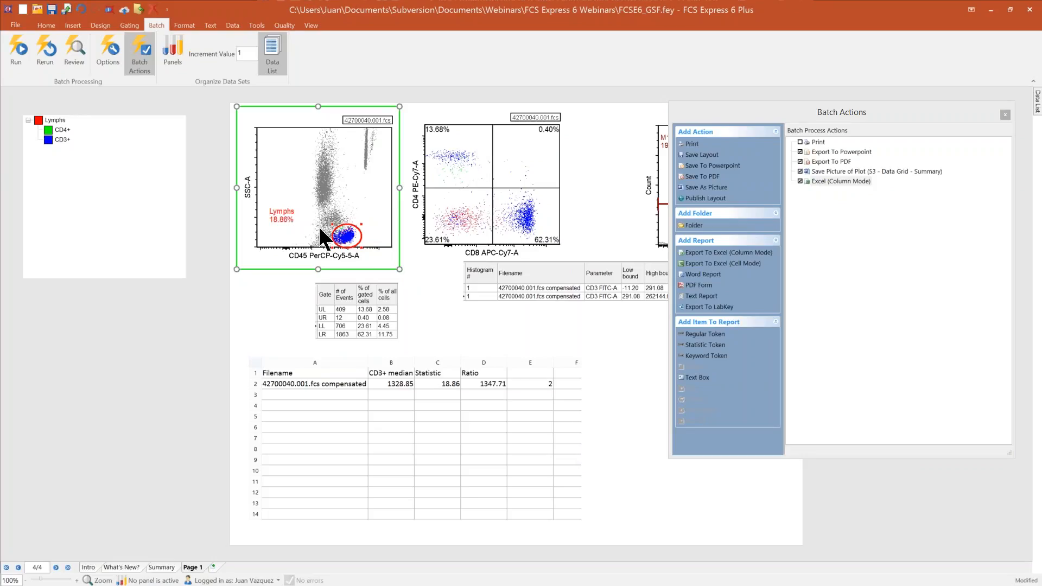
pyautogui.moveTo(344, 232); pyautogui.dragTo(824, 190)
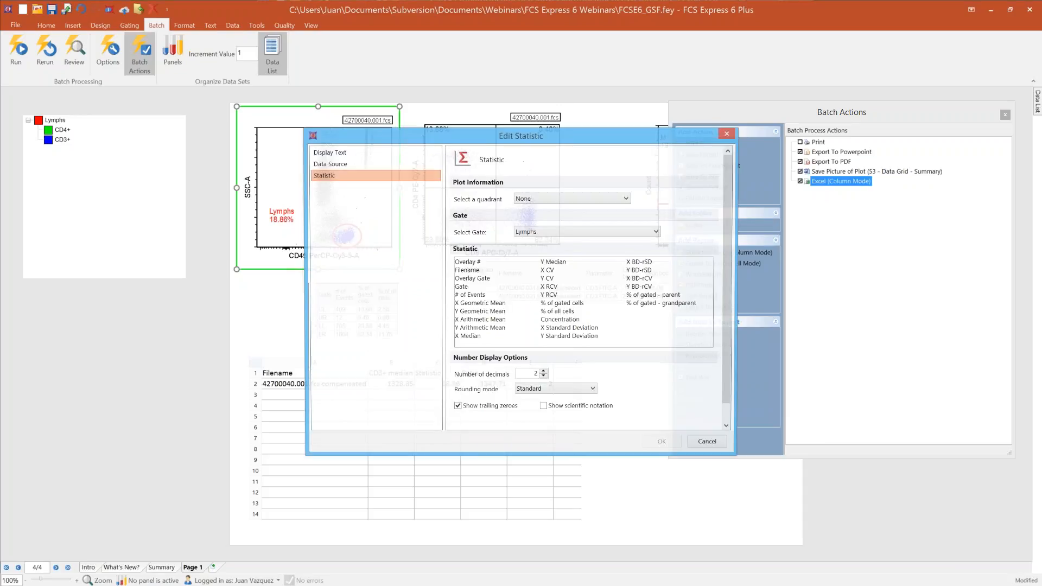
pyautogui.click(566, 305)
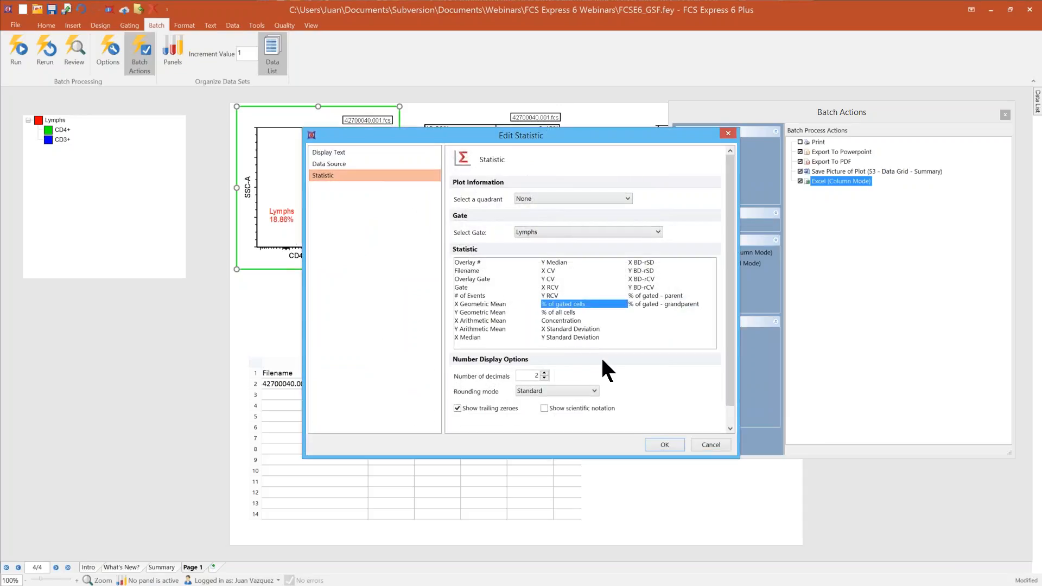
pyautogui.click(664, 444)
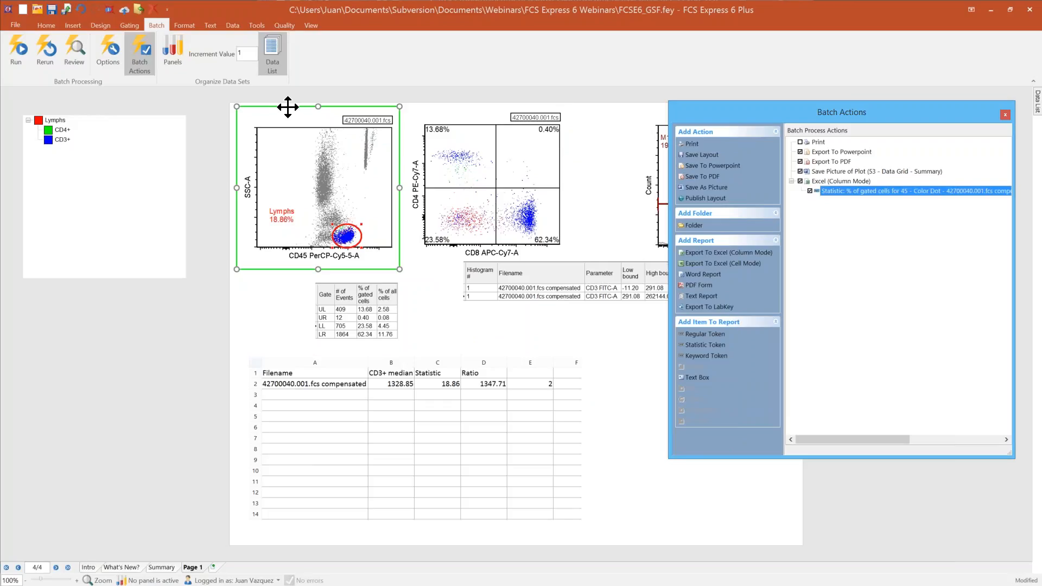
# Step: Add a keyword token for $SMNO from the CD45 versus SSC-A plot to the Excel report
pyautogui.moveTo(288, 107); pyautogui.dragTo(825, 180)
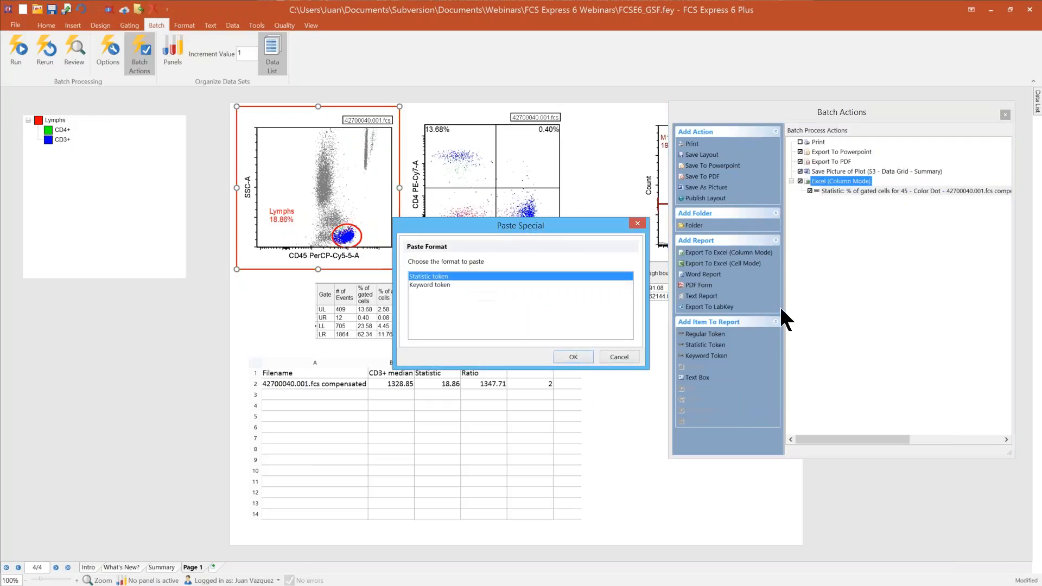
pyautogui.click(433, 284)
pyautogui.click(575, 357)
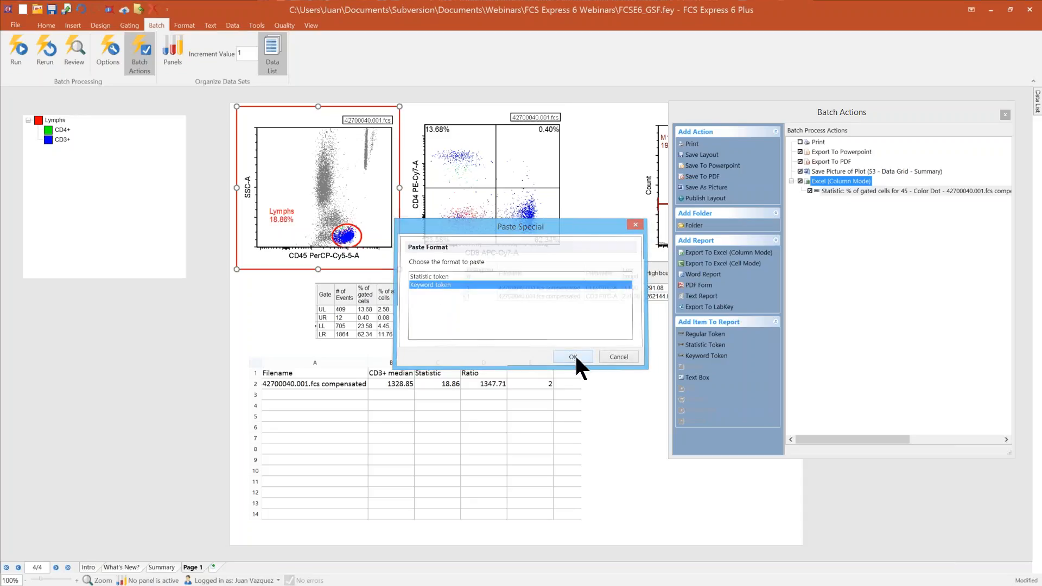
pyautogui.write('$SMNO')
pyautogui.press('Return')
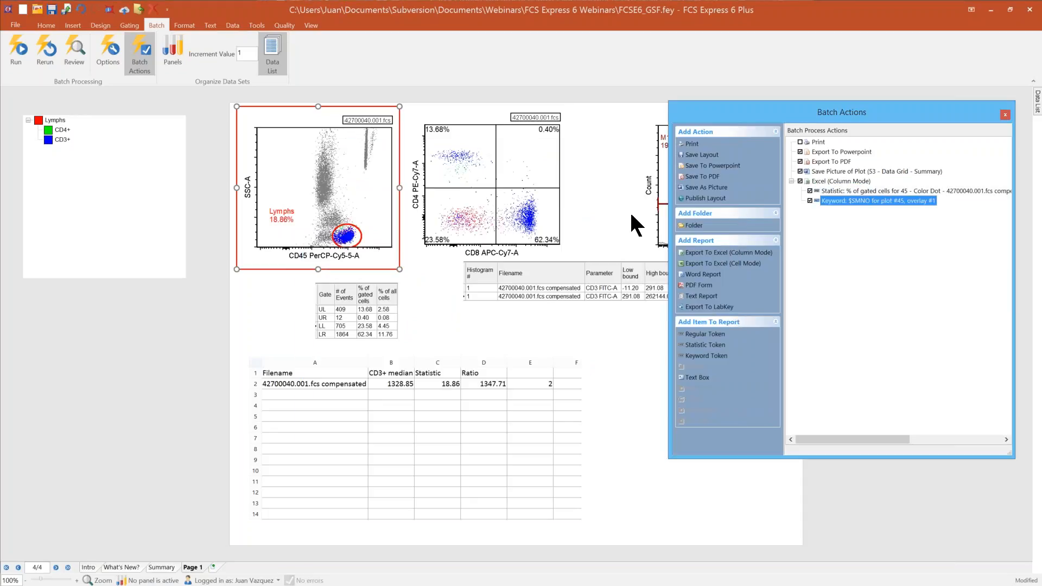
# Step: Move the $SMNO keyword token above the % of gated cells statistic in the Excel report
pyautogui.click(822, 190)
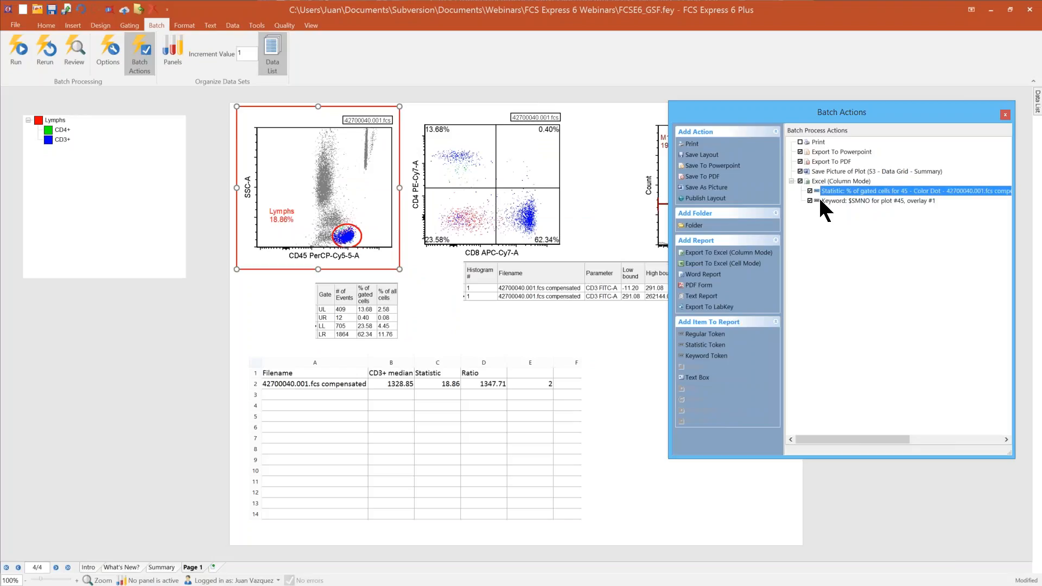
pyautogui.click(820, 200)
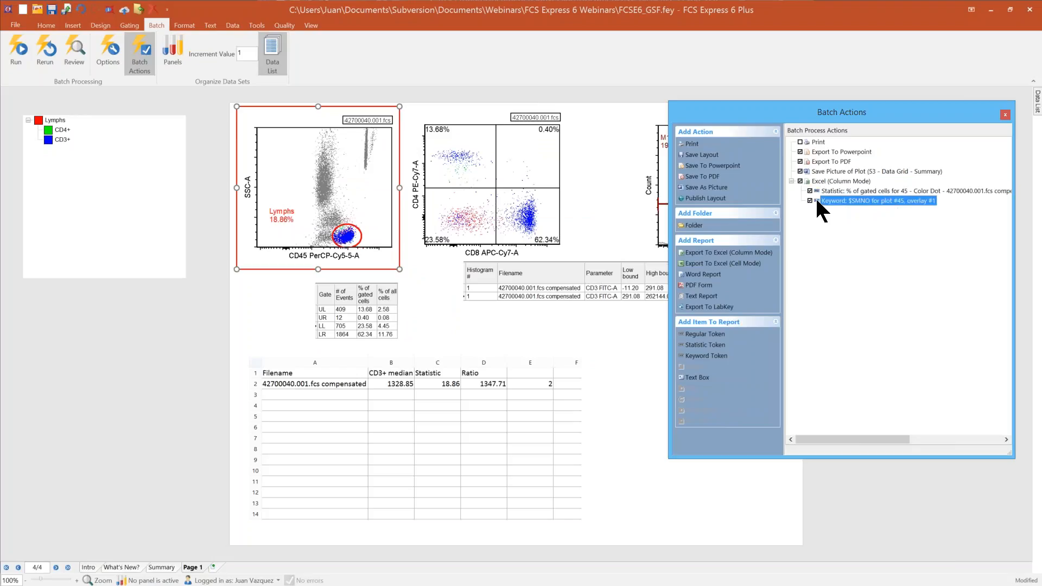
pyautogui.moveTo(817, 200); pyautogui.dragTo(820, 191)
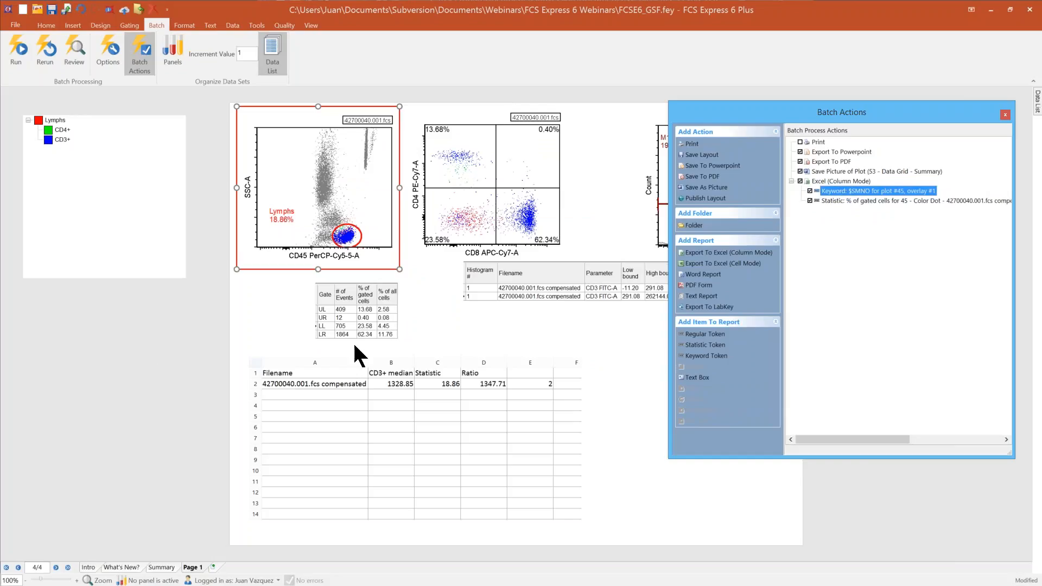
# Step: Add the quadrant table's % of gated cells column and spreadsheet cell B2 to the Excel report, and leave the batch actions
pyautogui.click(376, 298)
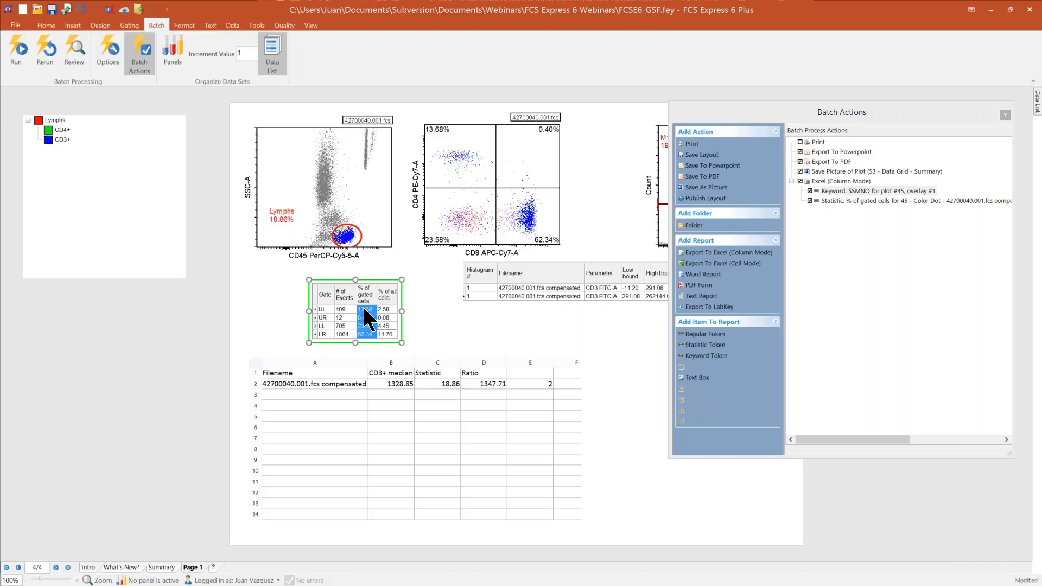
pyautogui.moveTo(363, 305); pyautogui.dragTo(838, 191)
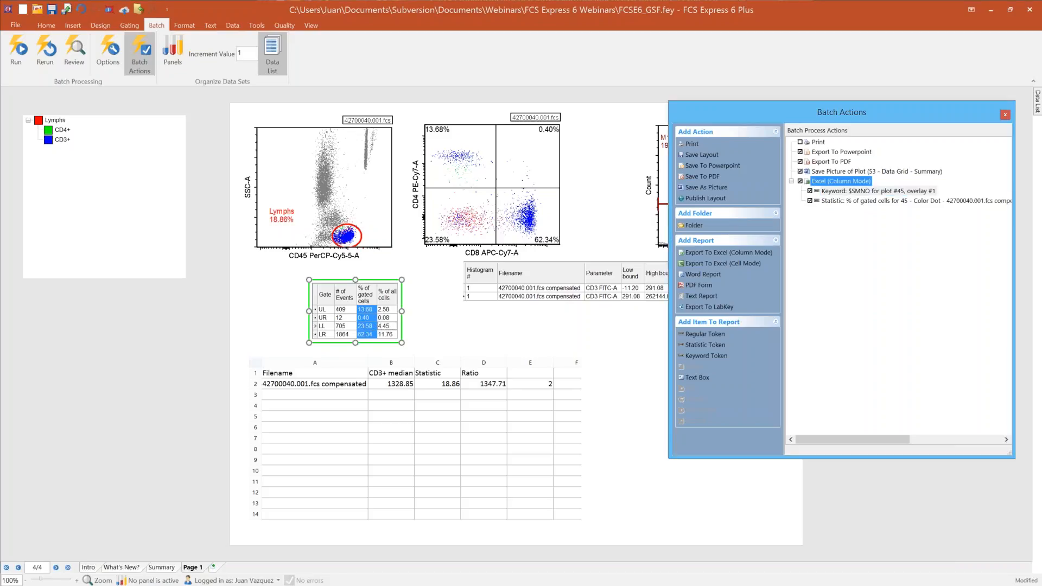
pyautogui.click(391, 383)
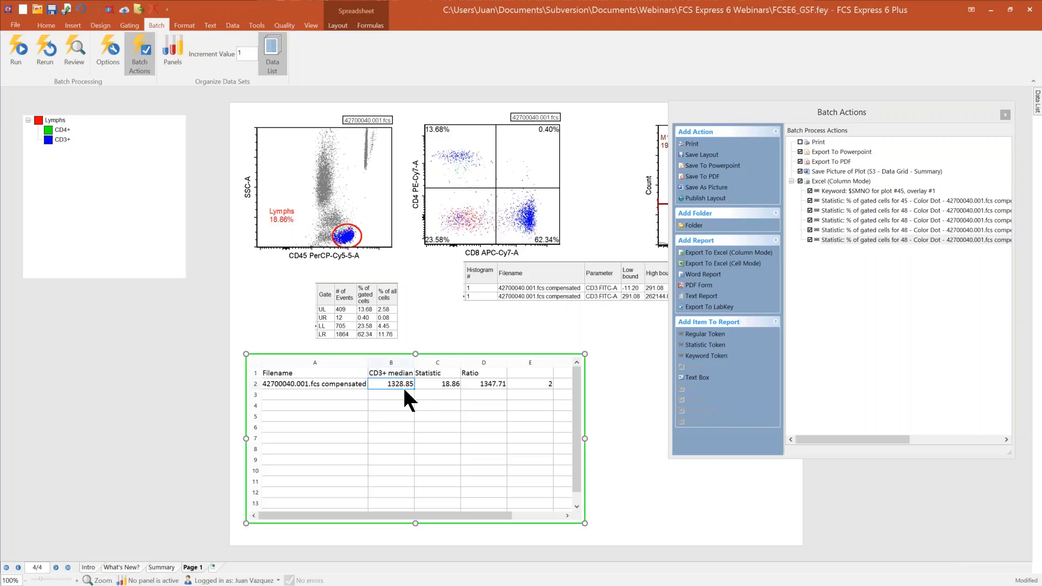
pyautogui.moveTo(405, 389); pyautogui.dragTo(840, 182)
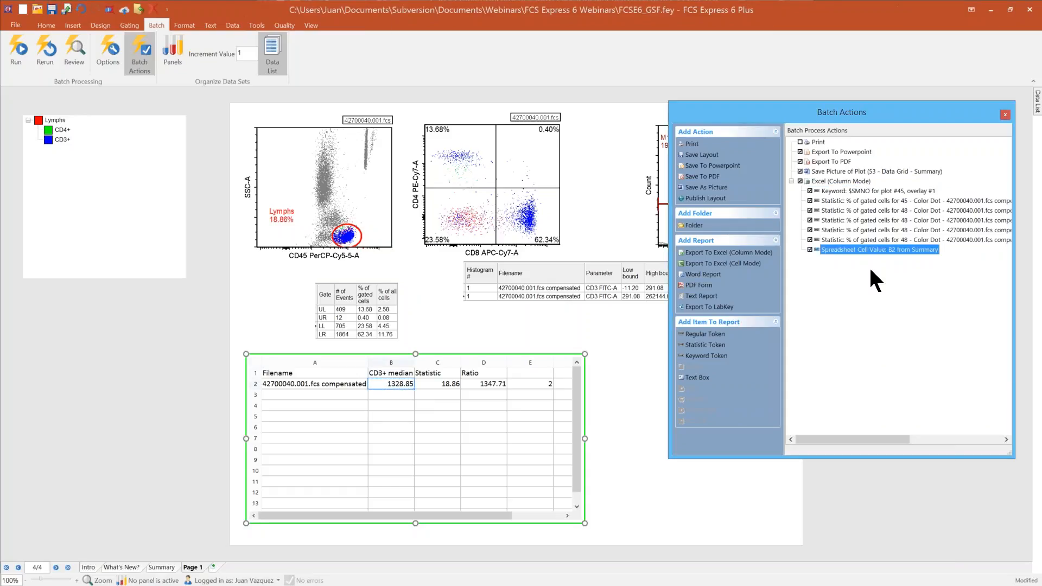
pyautogui.click(132, 367)
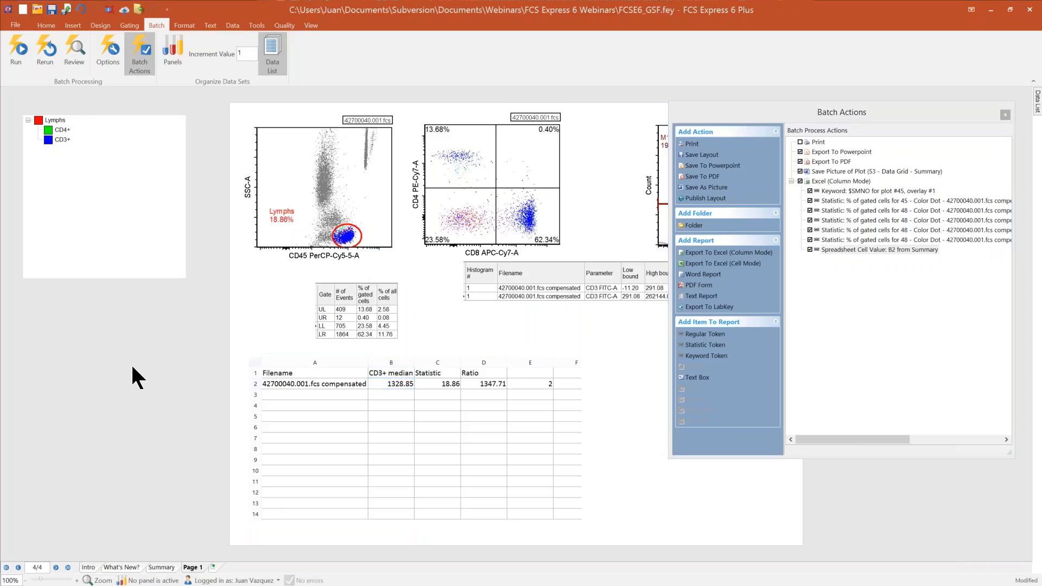
pyautogui.click(1006, 115)
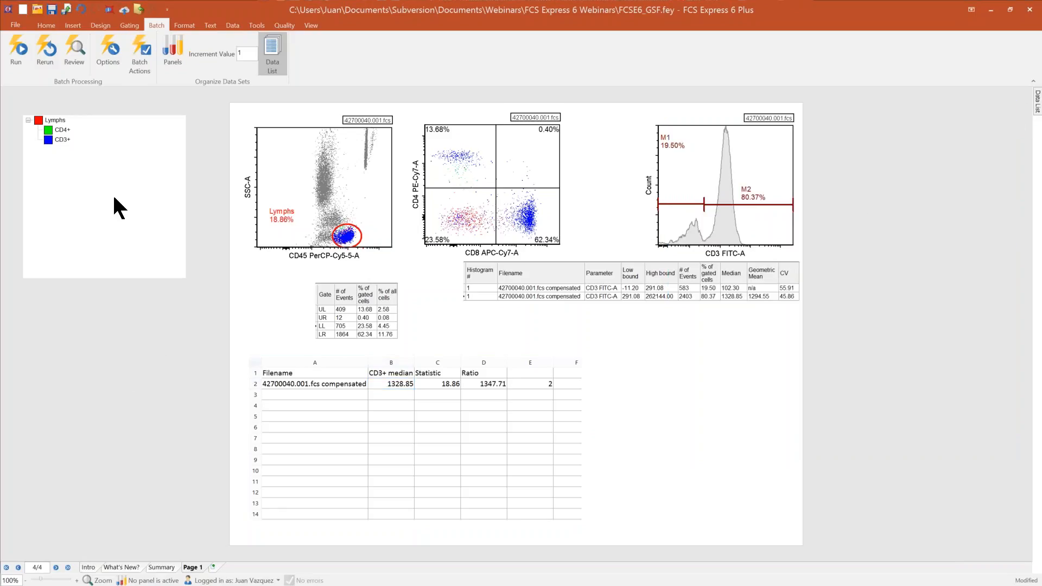
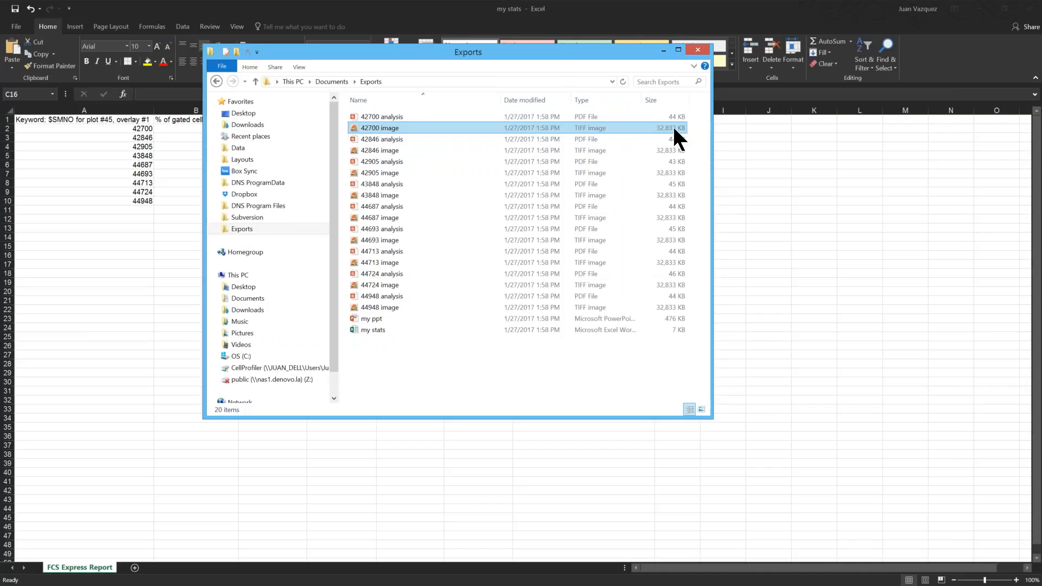
# Step: Close the Exports folder window and the my stats Excel report without saving changes
pyautogui.click(486, 353)
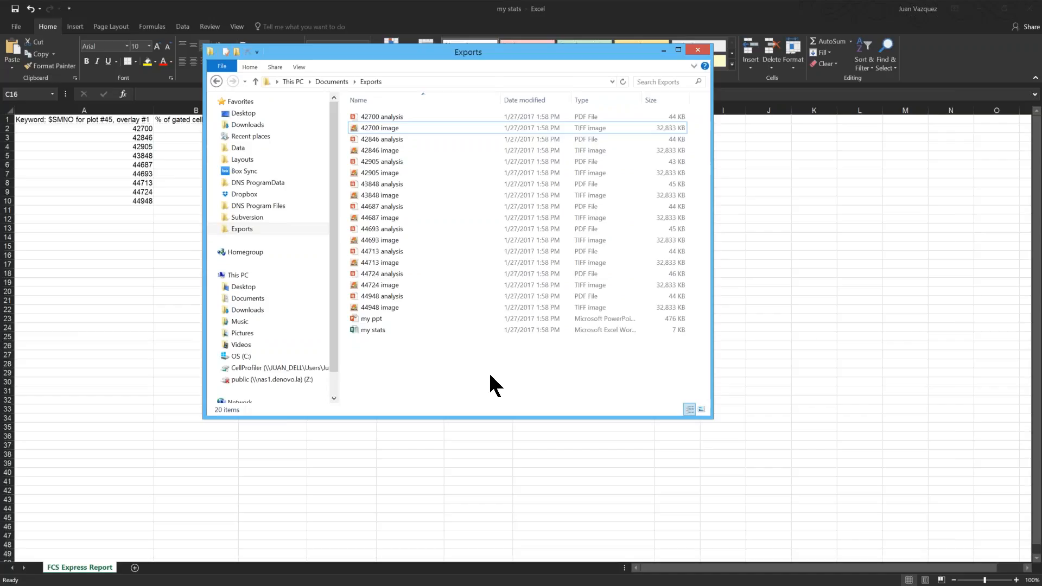
pyautogui.click(698, 50)
pyautogui.click(1030, 9)
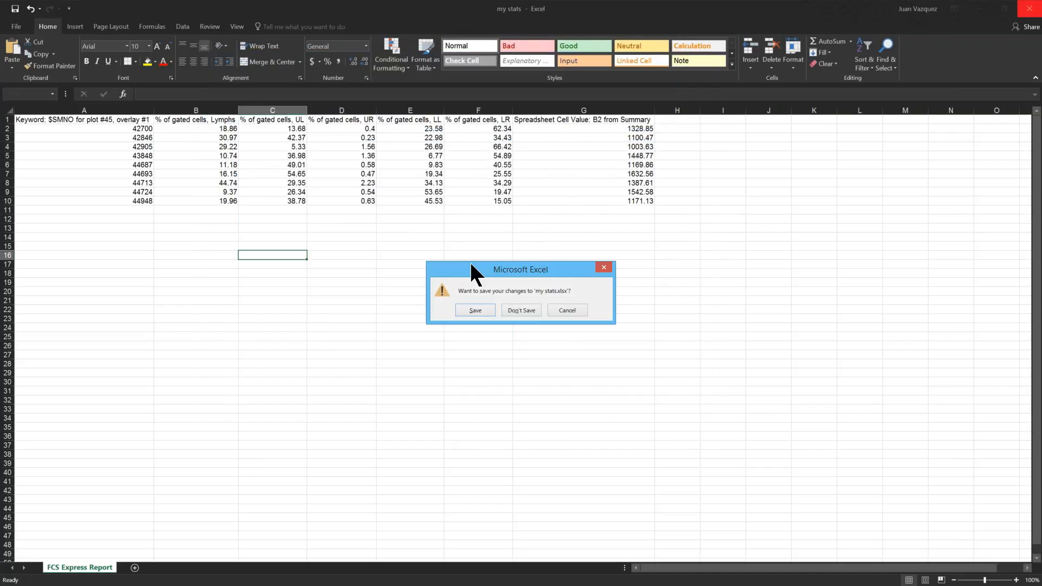
pyautogui.click(523, 309)
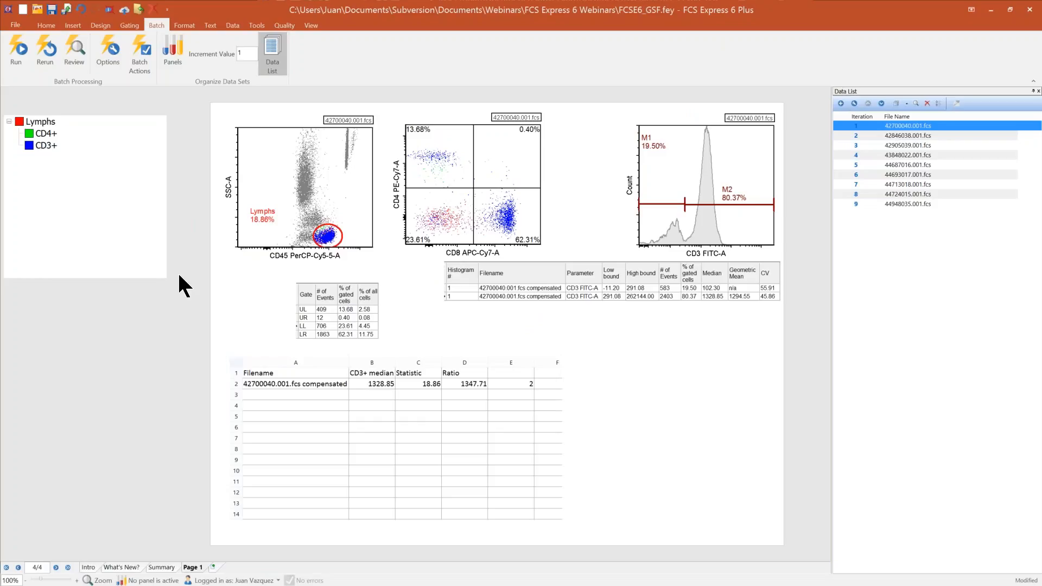
# Step: Save the layout on the Desktop as "my empty template" in the Layout Files (with unlinked data) format
pyautogui.click(15, 26)
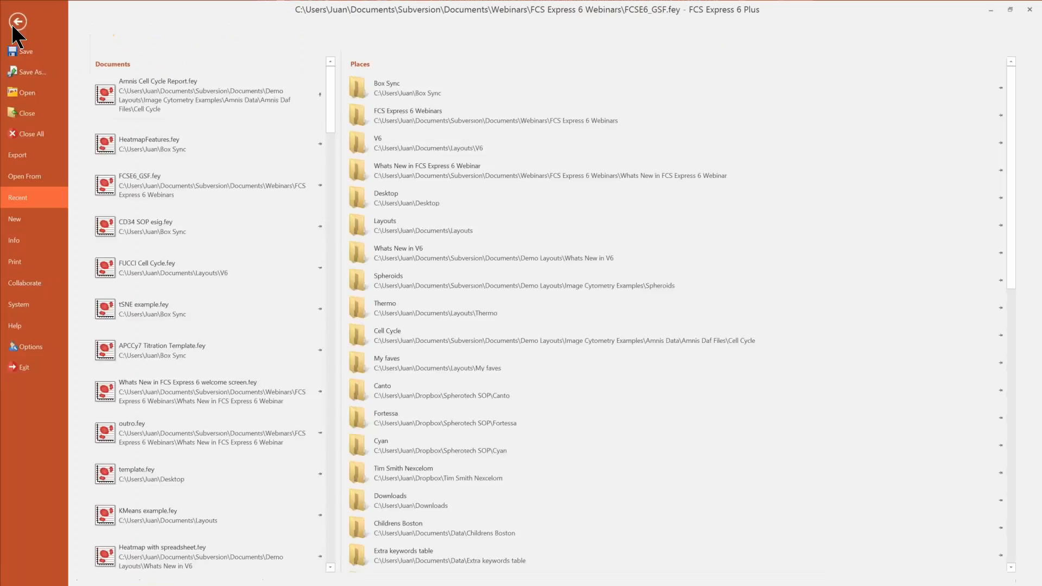
pyautogui.press('Escape')
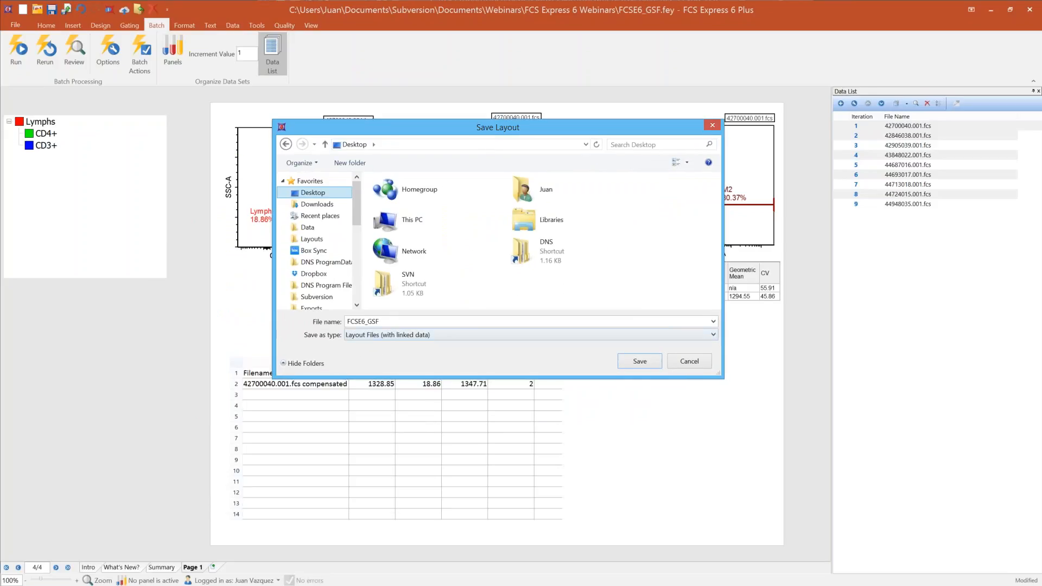
pyautogui.write('my empty template')
pyautogui.click(369, 334)
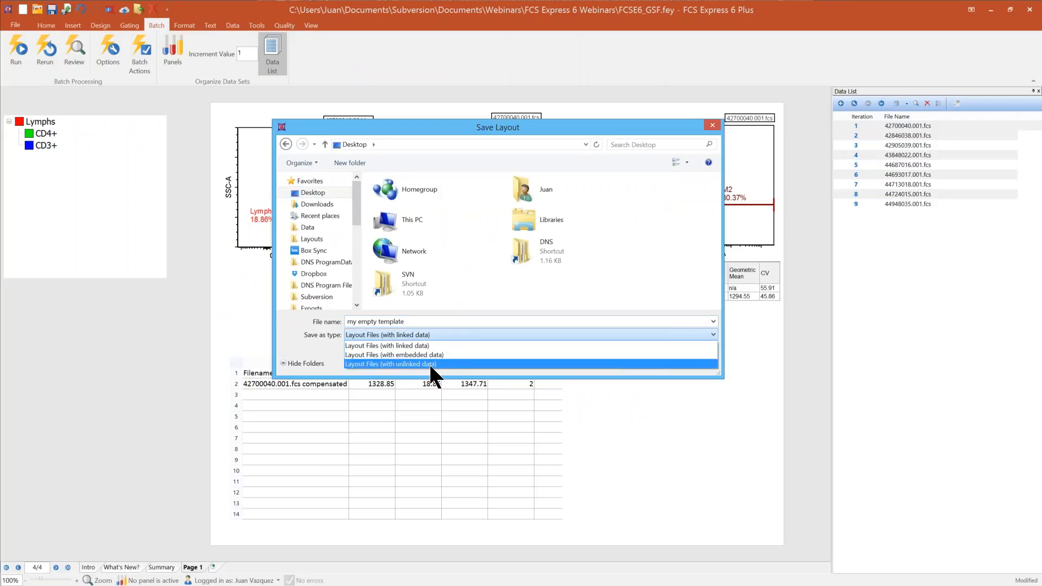
pyautogui.click(431, 363)
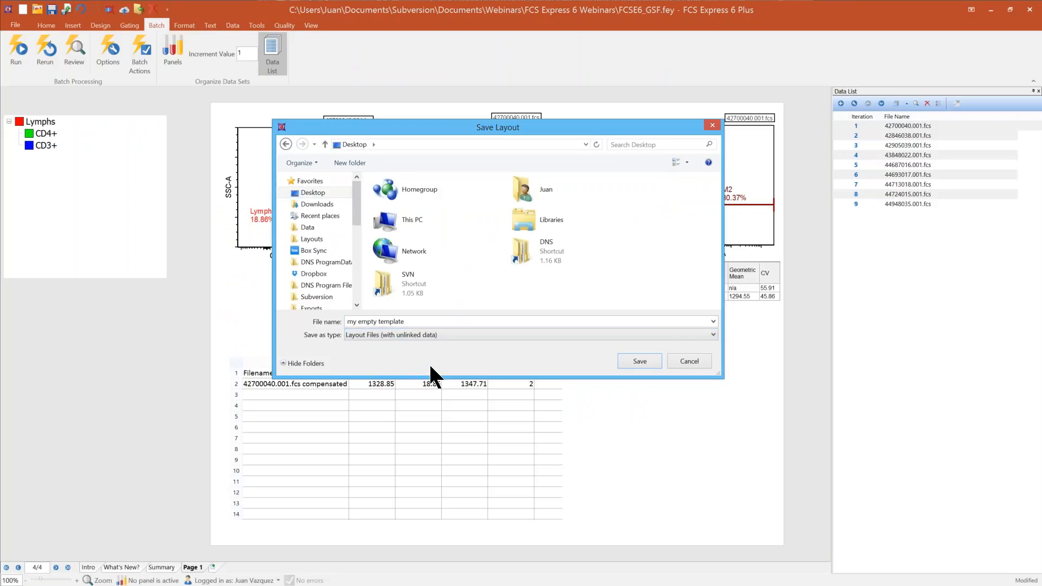
pyautogui.click(632, 361)
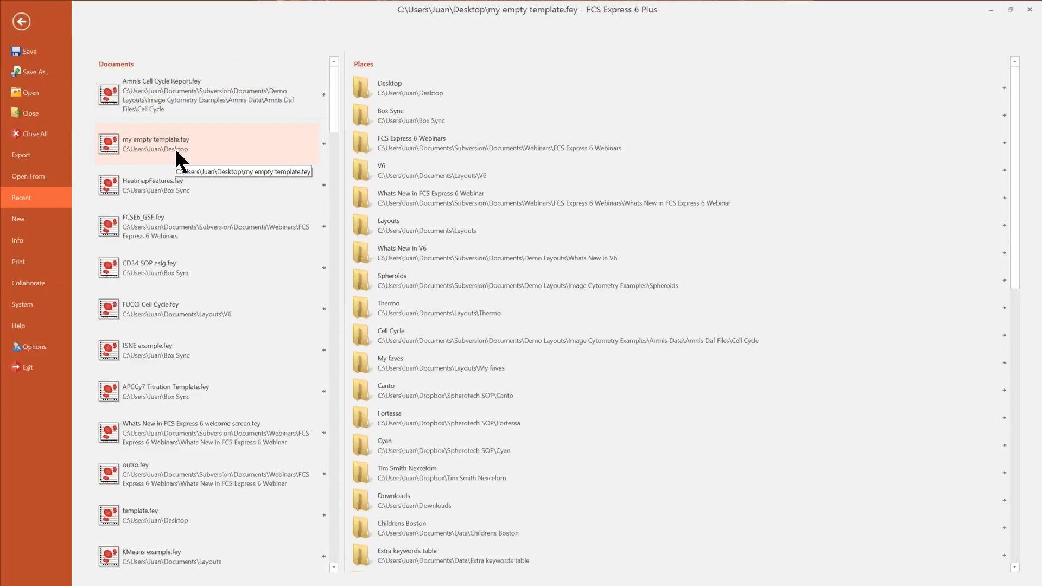
# Step: Pin my empty template.fey among the recent documents and return to the layout
pyautogui.click(323, 144)
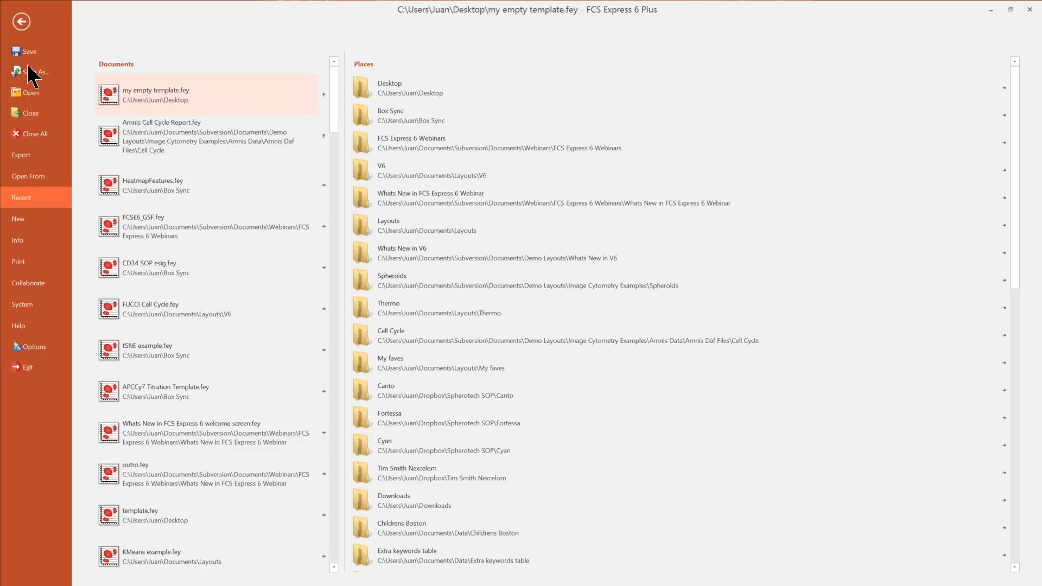
pyautogui.click(22, 21)
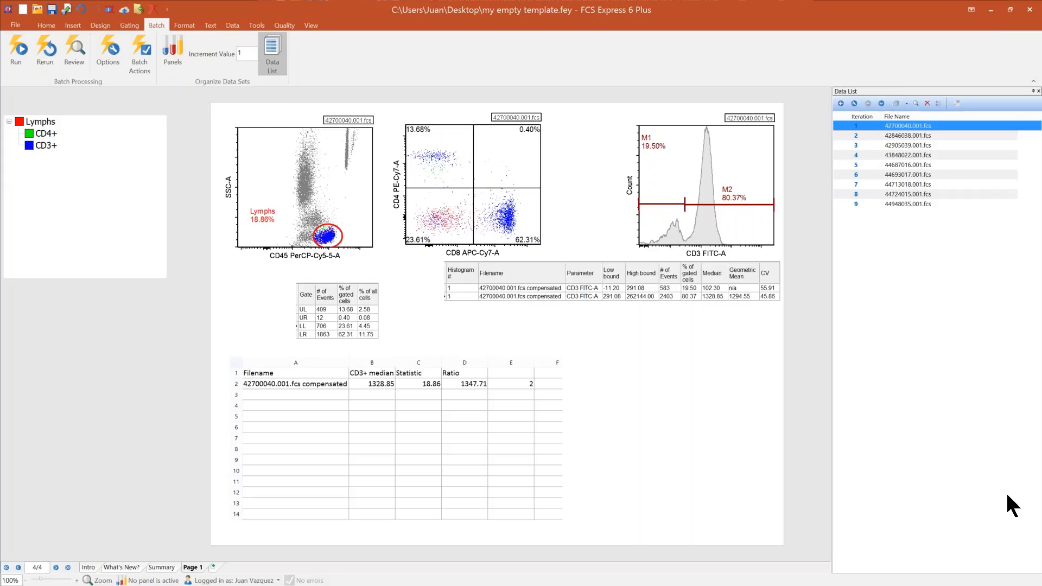
# Step: Close FCS Express and reopen the my empty template layout from the Desktop folder at Page 1
pyautogui.click(1030, 9)
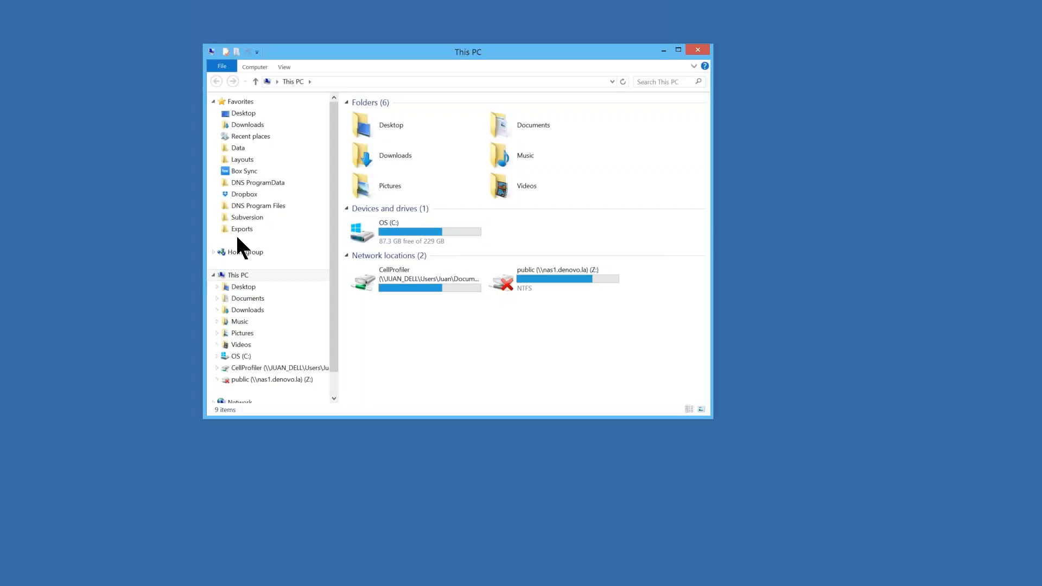
pyautogui.click(243, 287)
pyautogui.click(435, 129)
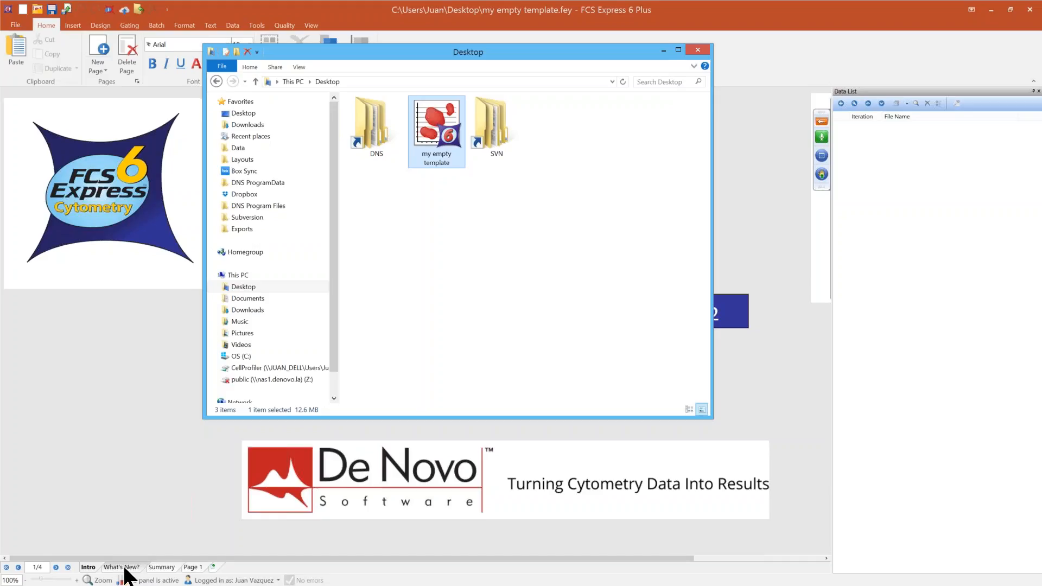
pyautogui.click(662, 48)
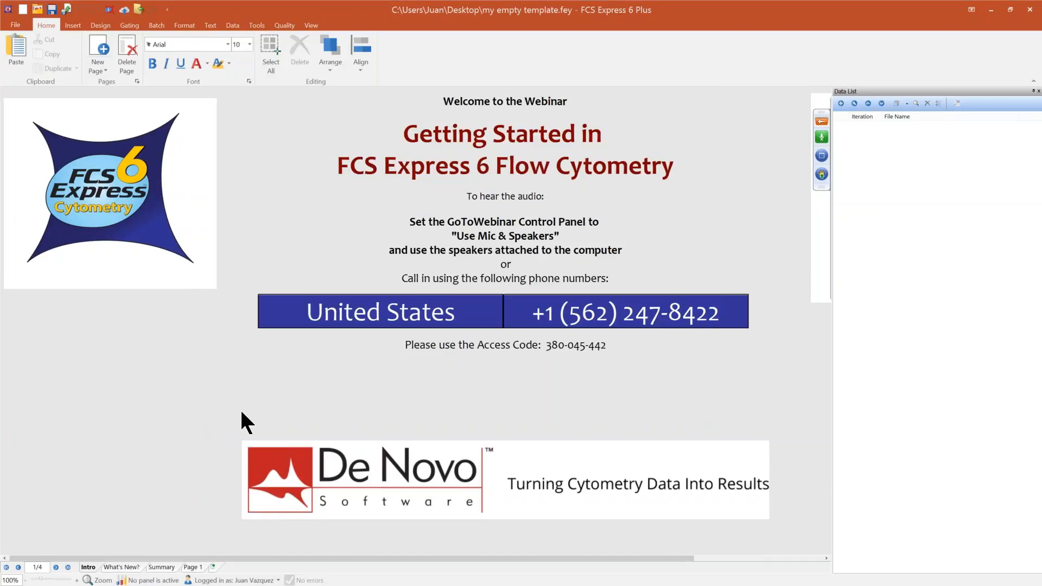
pyautogui.click(194, 567)
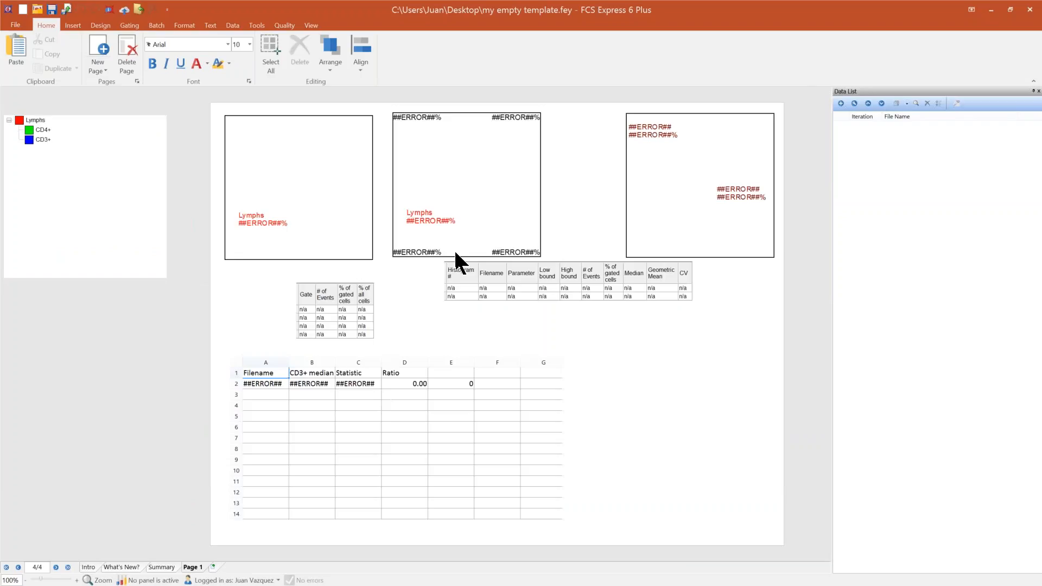
# Step: Add all FCS files from 42700040.001 to 44948035.001 in the Demo folder to the data list
pyautogui.click(841, 103)
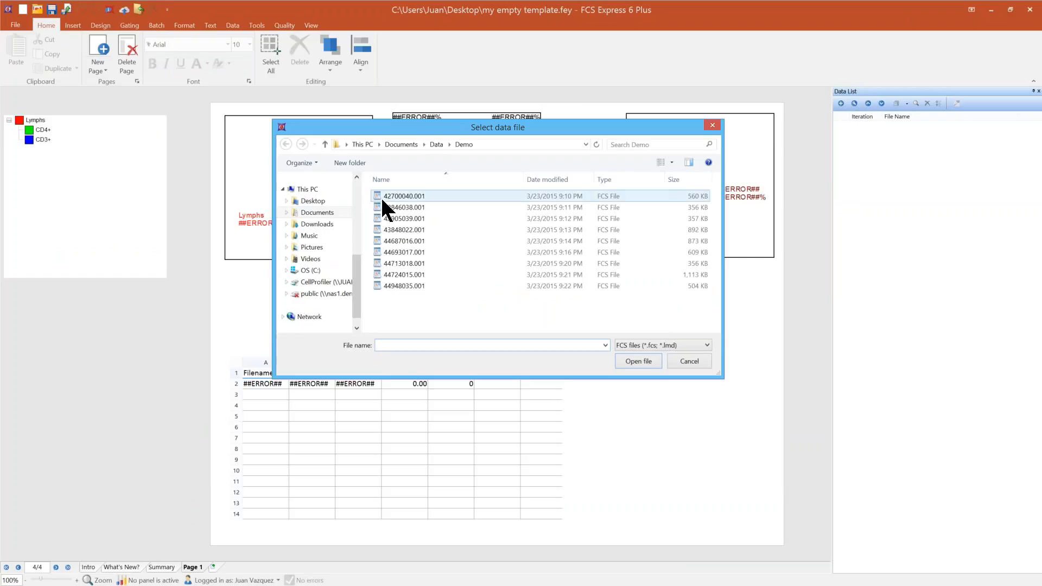
pyautogui.keyDown('shift'); pyautogui.click(415, 285); pyautogui.keyUp('shift')
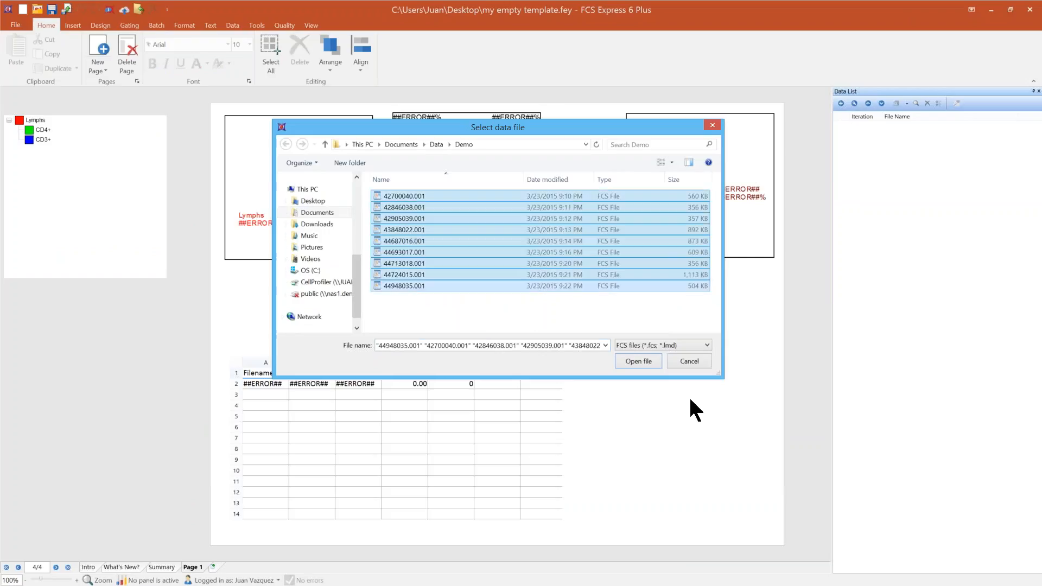
pyautogui.click(633, 362)
# Step: Load the first data list file, 42700040.001.fcs, into the template's plots
pyautogui.click(895, 126)
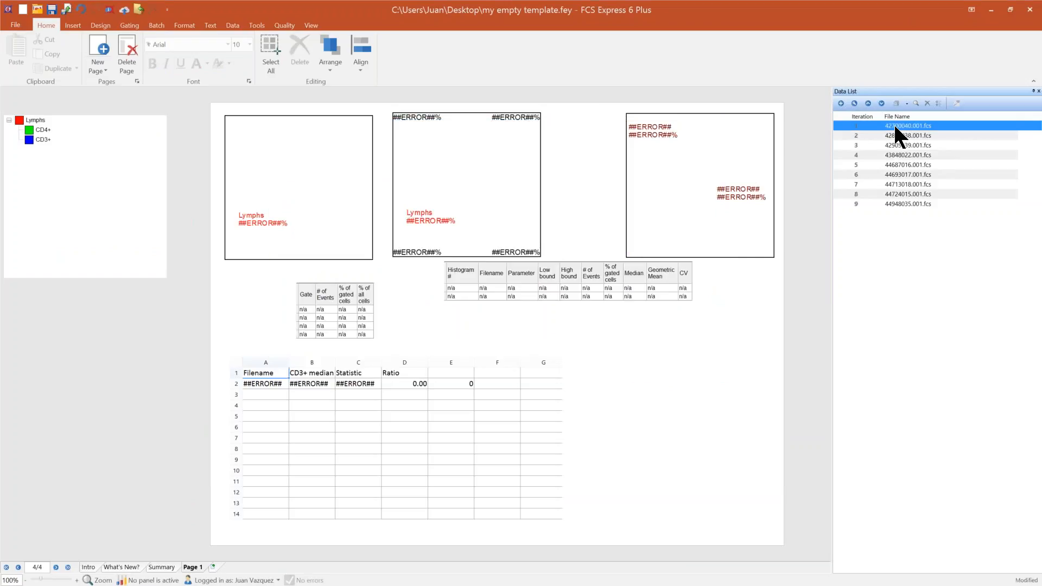
pyautogui.click(906, 103)
pyautogui.click(914, 129)
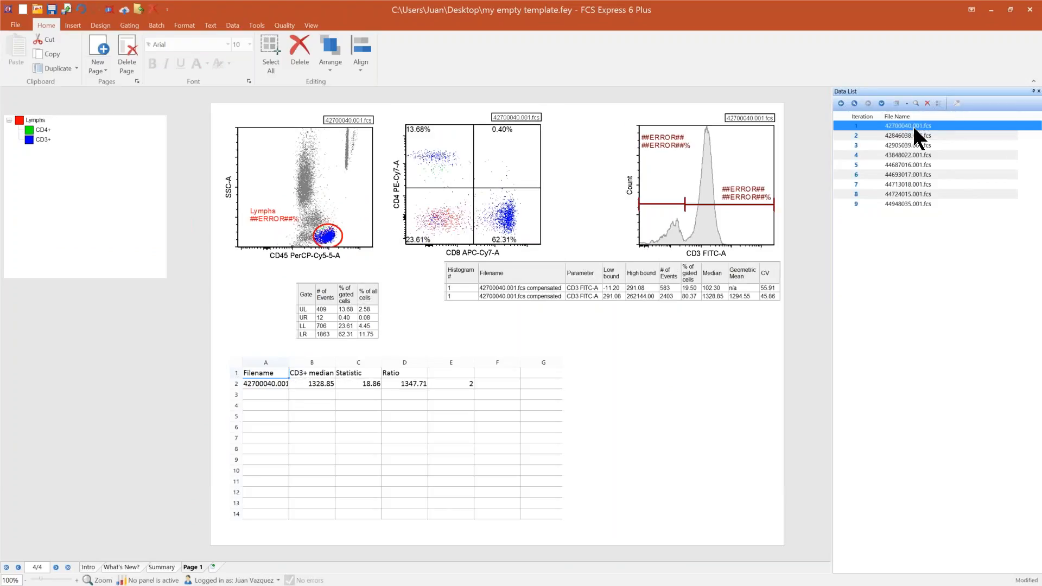
# Step: Refresh the marker statistics on the CD3 histogram and the Lymphs gate label on the CD45 versus SSC-A plot
pyautogui.click(699, 402)
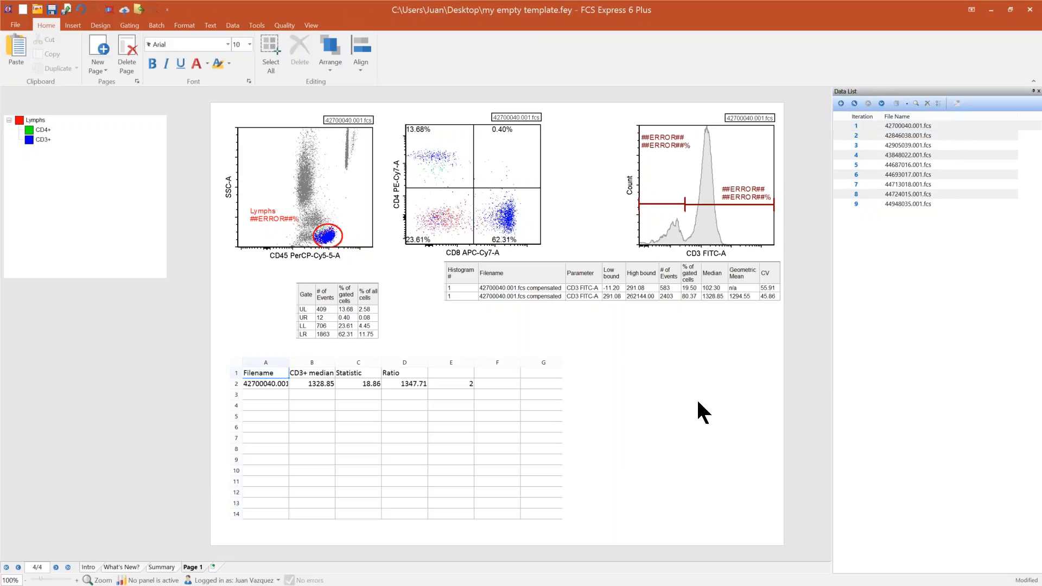
pyautogui.click(737, 175)
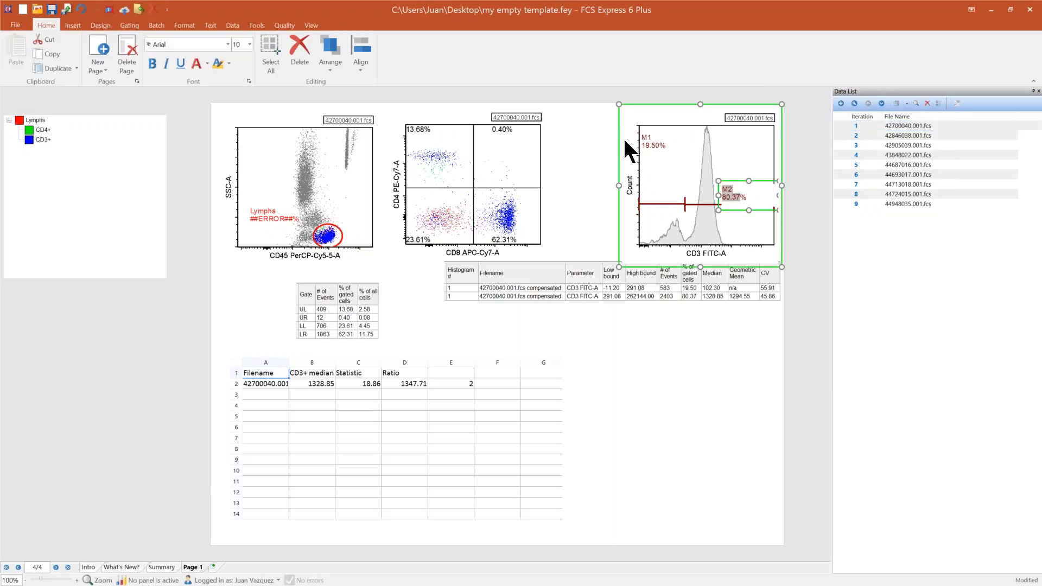
pyautogui.click(261, 242)
pyautogui.click(103, 354)
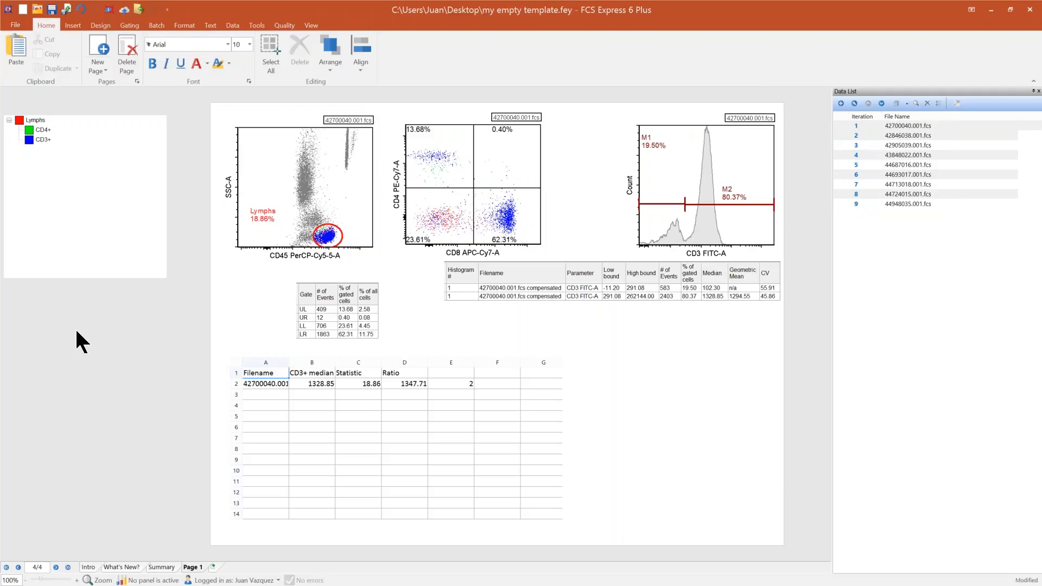
# Step: Review the batch process actions stored in the template and display the Summary page
pyautogui.click(156, 25)
pyautogui.click(142, 56)
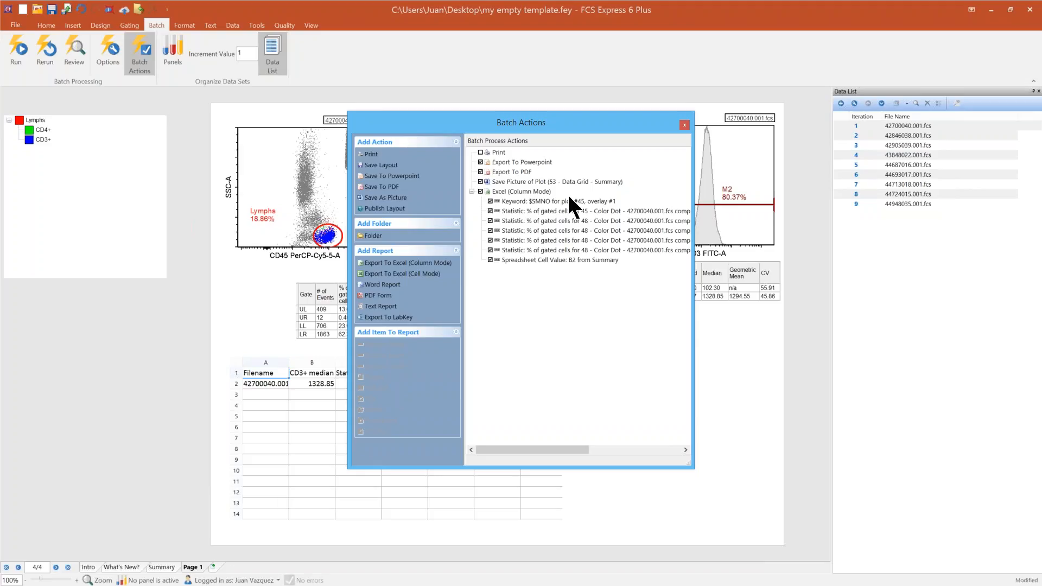
pyautogui.click(685, 126)
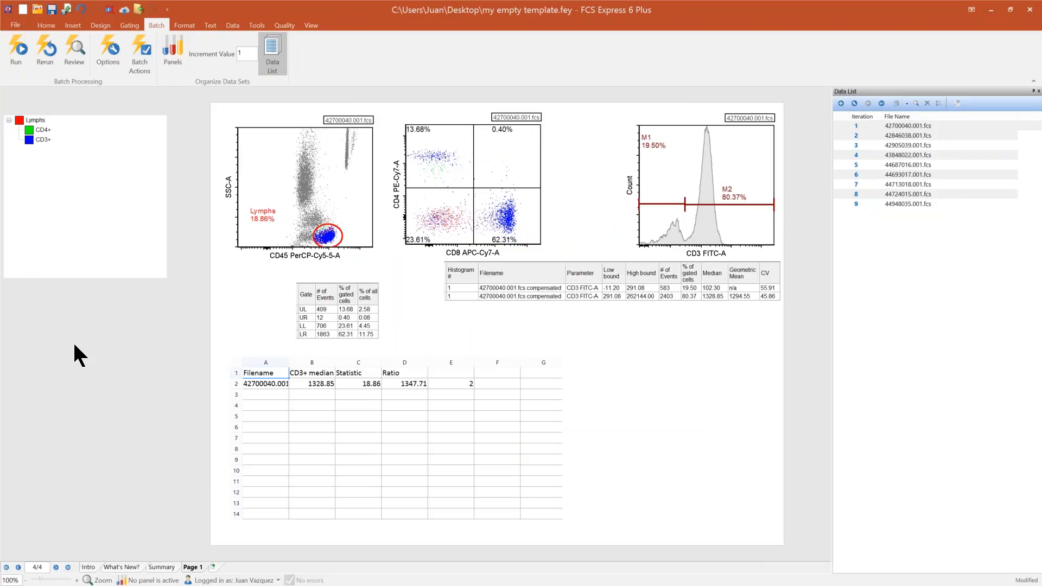
pyautogui.click(166, 567)
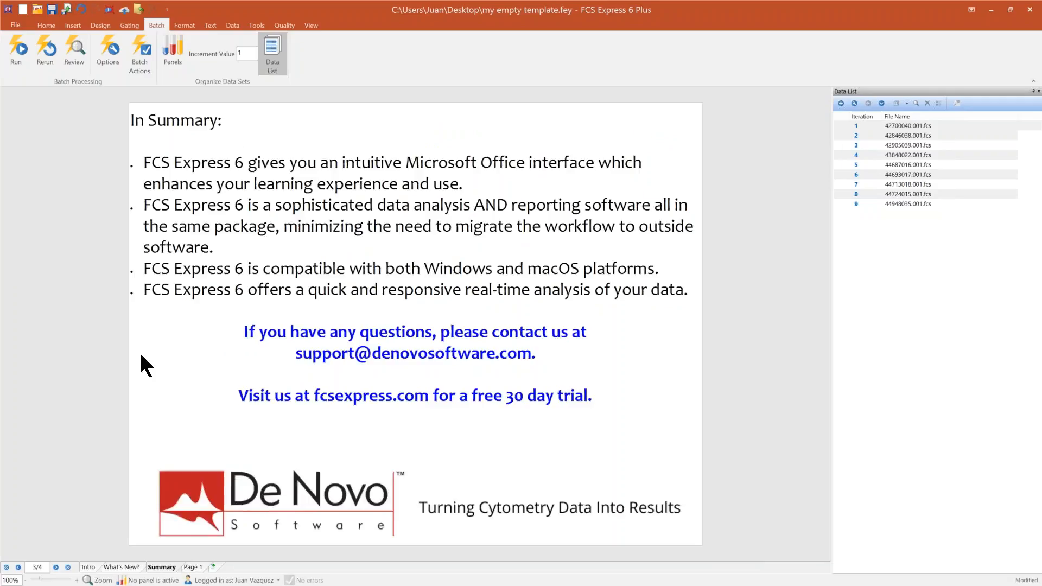